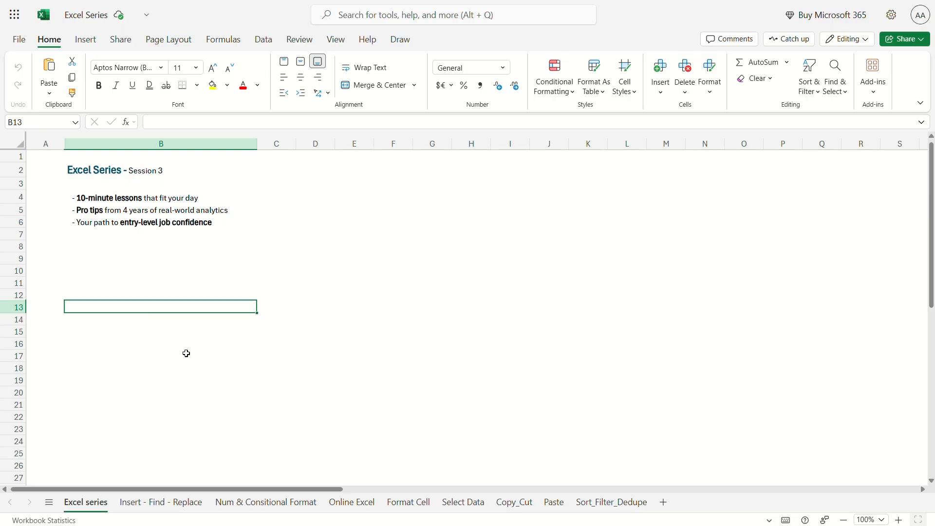
Open the Insert - Find - Replace sheet and look over the products and categories in the order table
click(174, 511)
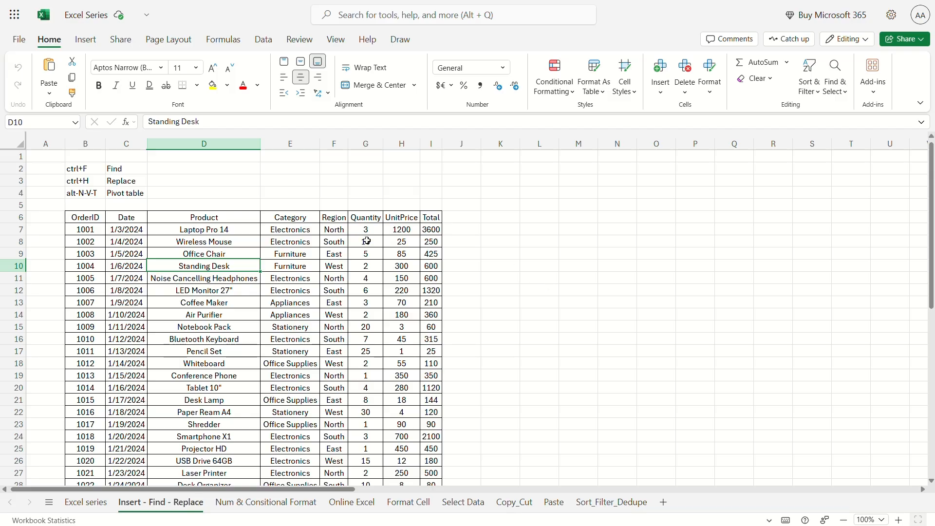
click(296, 233)
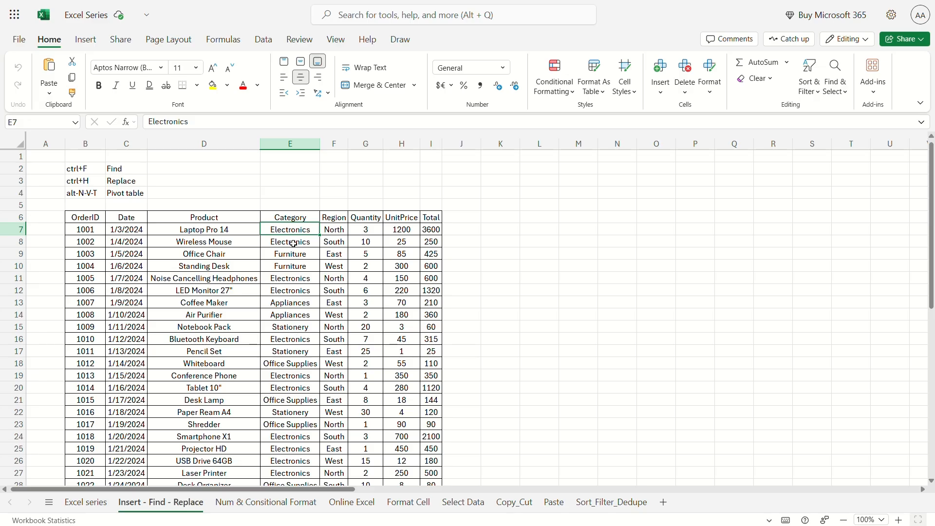
click(240, 277)
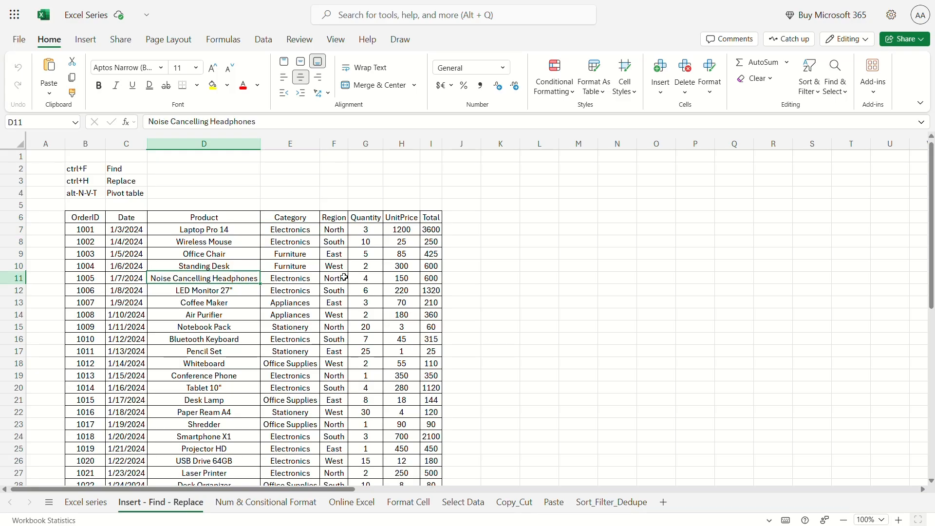
click(216, 257)
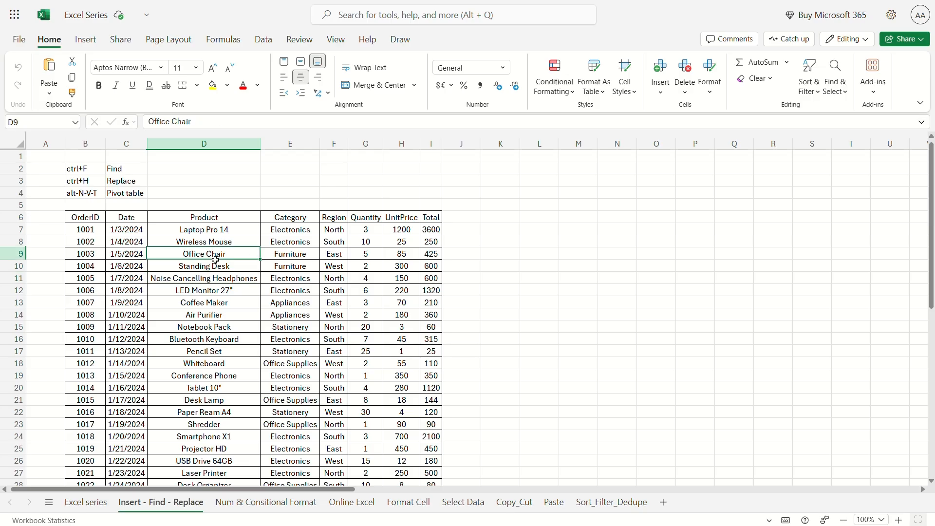
click(298, 257)
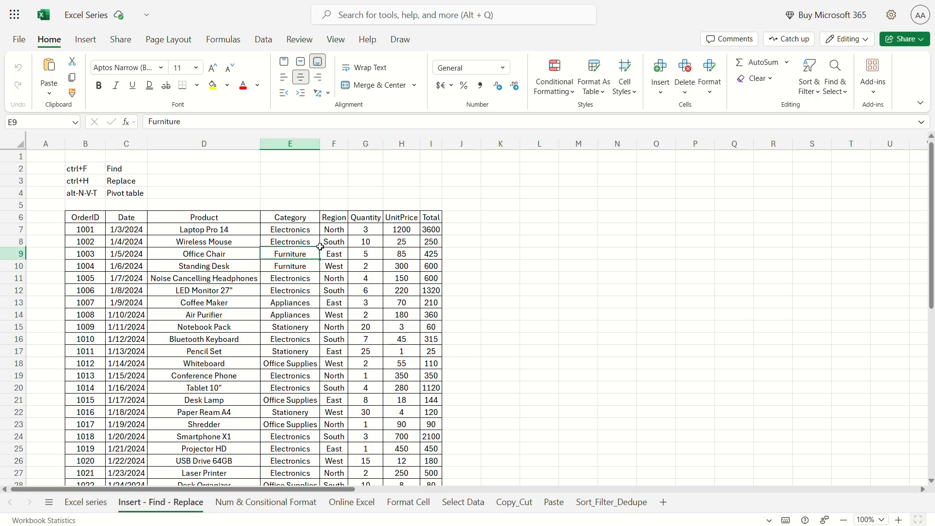
Copy the order table's entire Category column, including its header, to K6 and widen column K to fit the entries
click(294, 220)
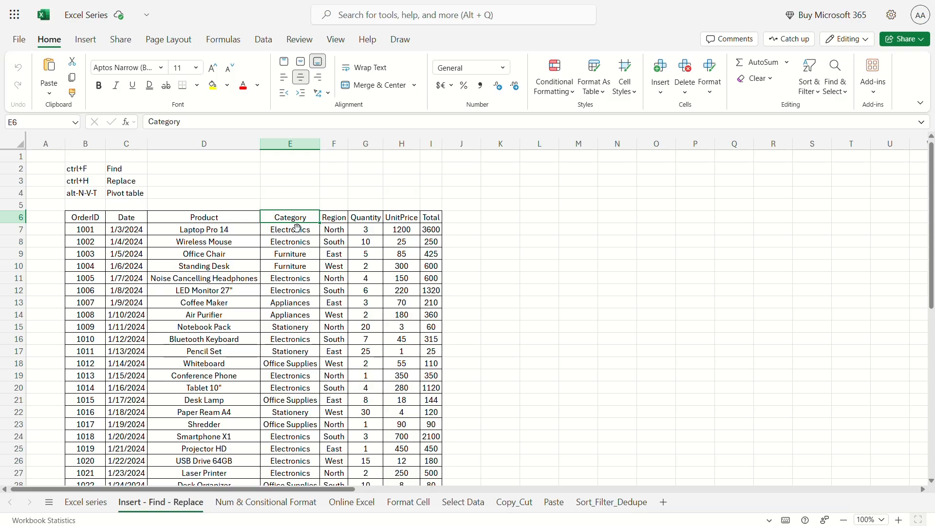
key(ctrl+shift+Down)
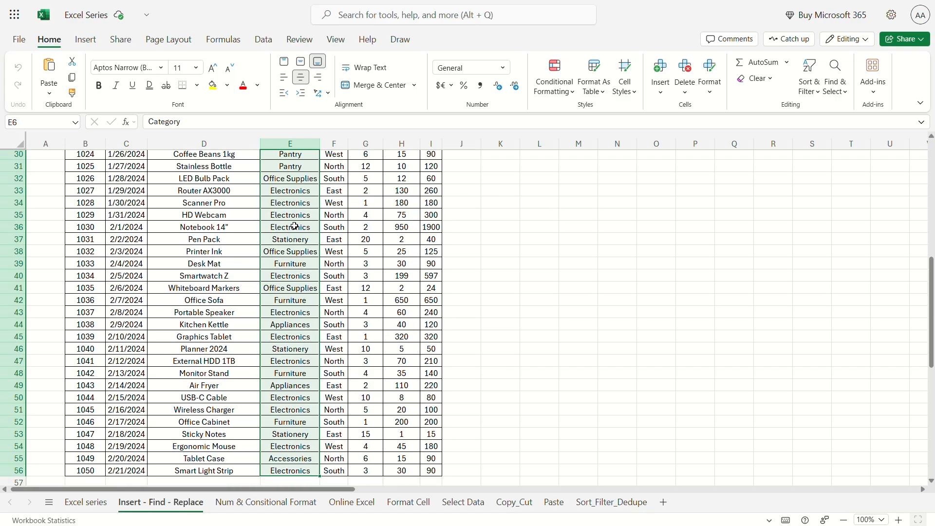
key(ctrl+c)
key(Up)
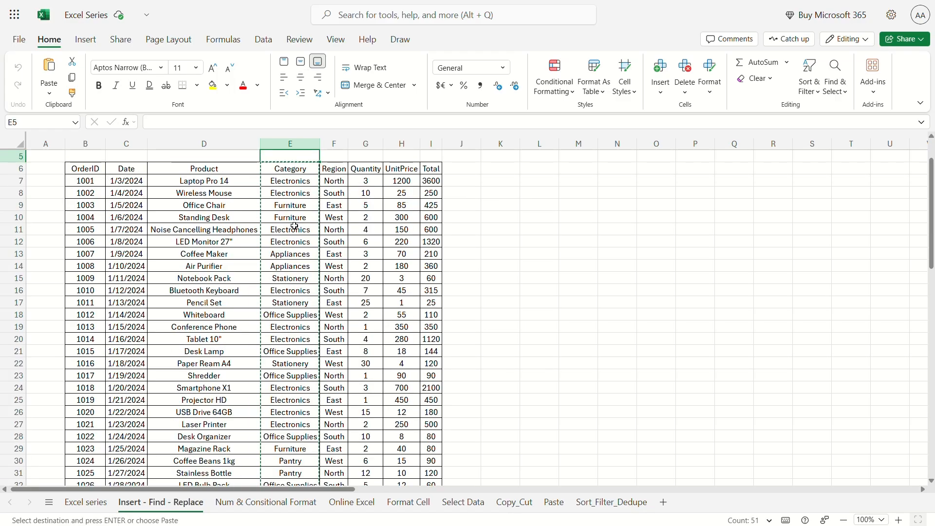
key(Right)
key(Right)
key(Right)
key(Right)
key(Right)
key(Right)
key(Down)
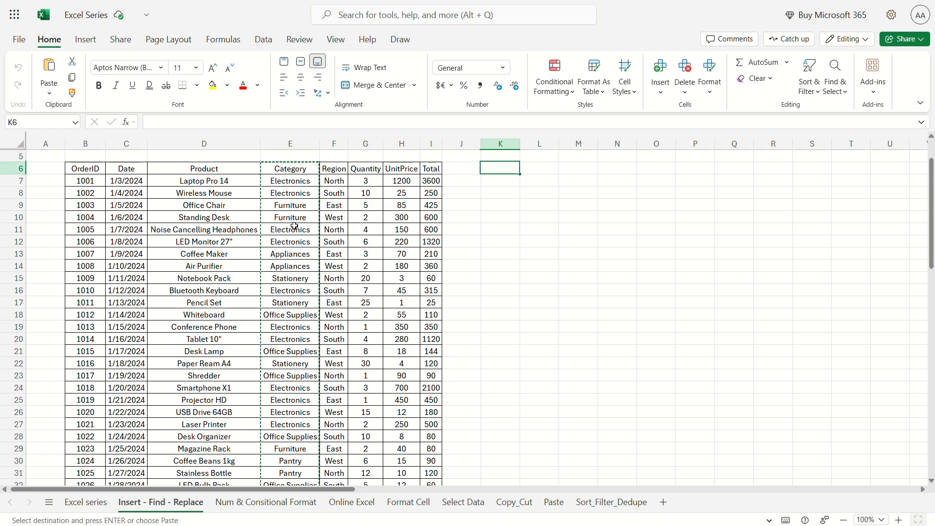
key(ctrl+v)
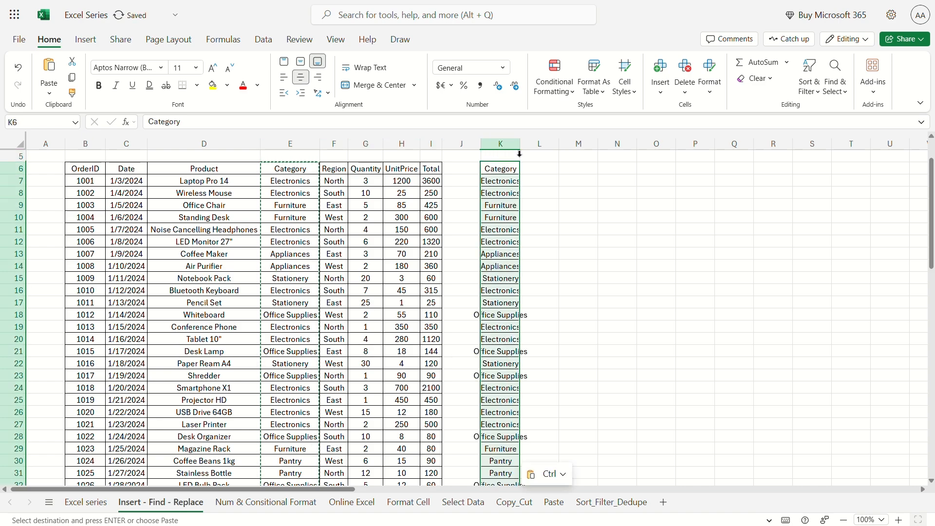
drag(526, 149, 549, 152)
Remove the duplicate values from the copied category list in column K
key(alt)
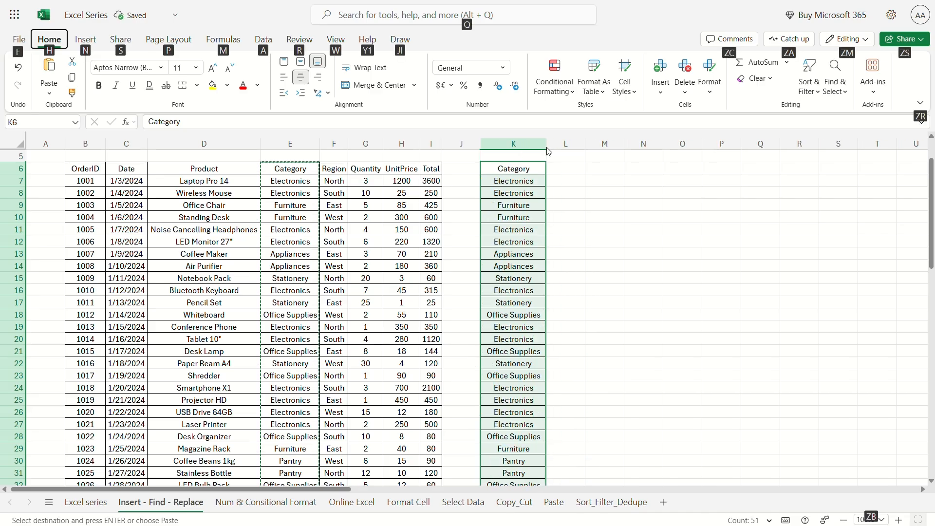
key(a)
key(m)
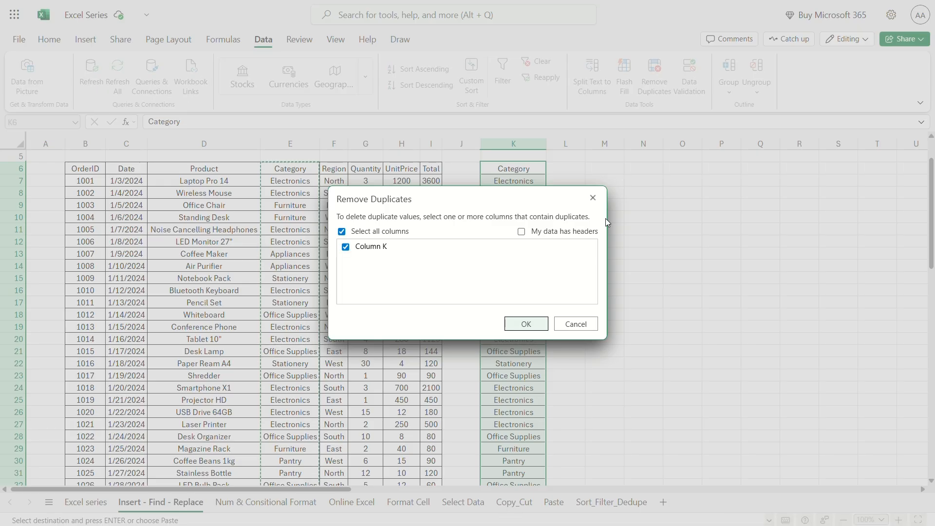
key(Return)
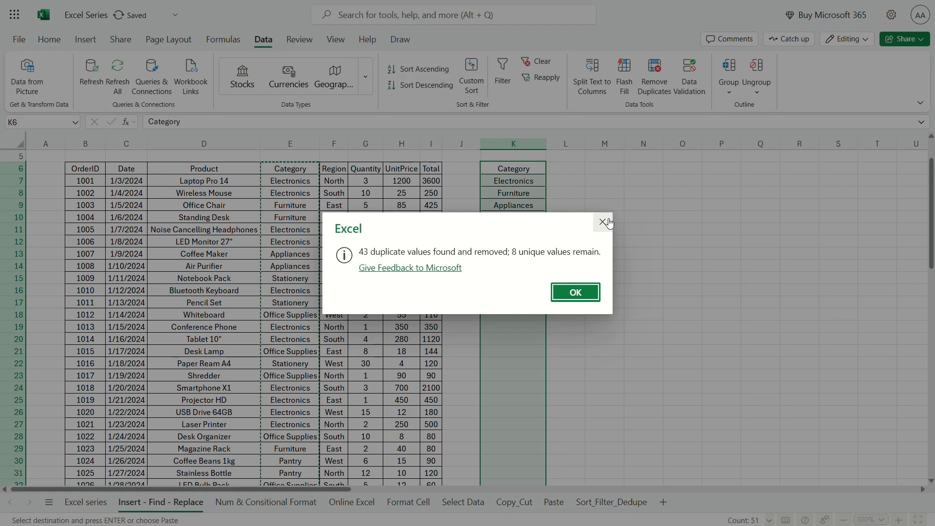
click(577, 303)
click(586, 275)
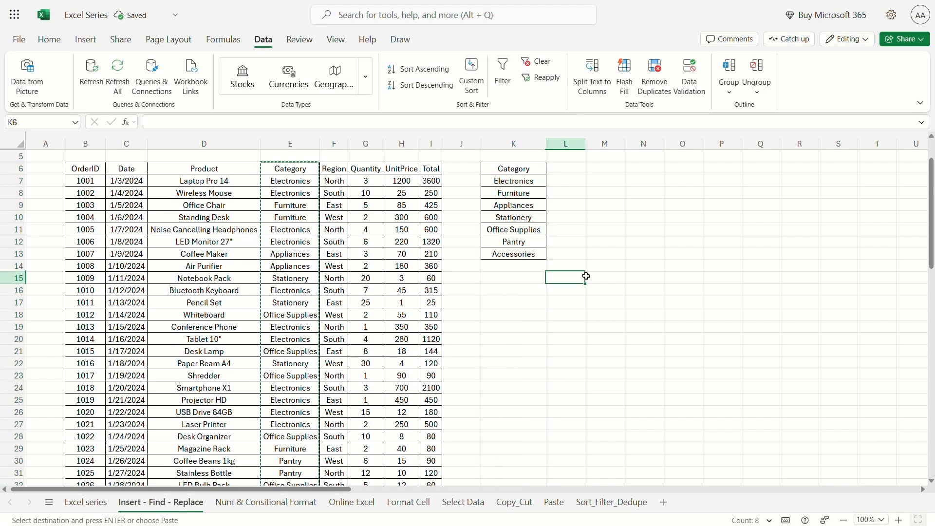
Enter the heading Total in L6 beside the unique category list
scroll(589, 278, up, 1)
click(573, 219)
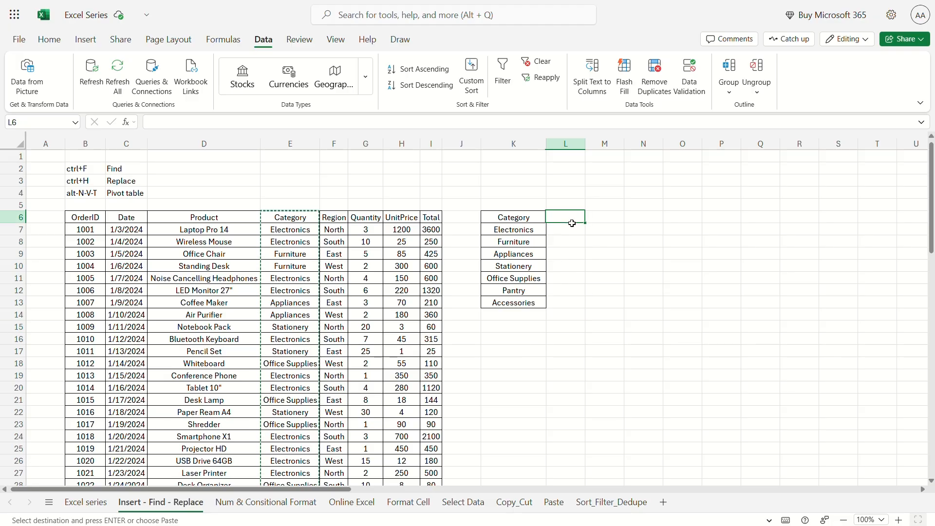
text(Total)
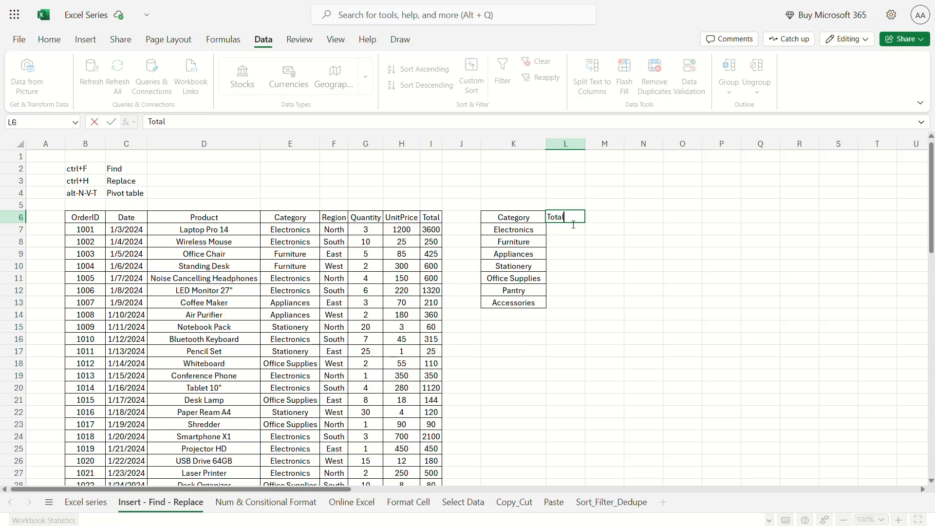
key(Return)
Calculate the Electronics total in L7 with the formula =SUMIFS(I:I,E:E,K7)
text(=)
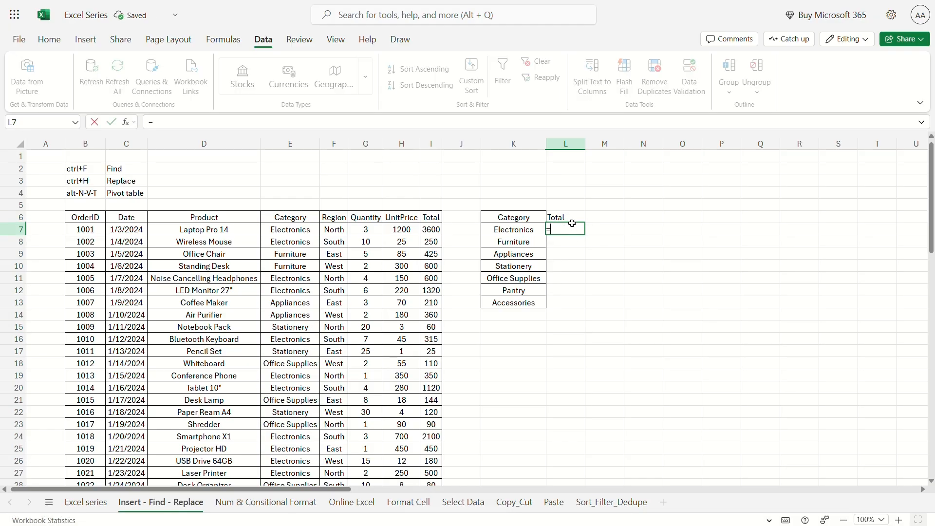
text(sumifs)
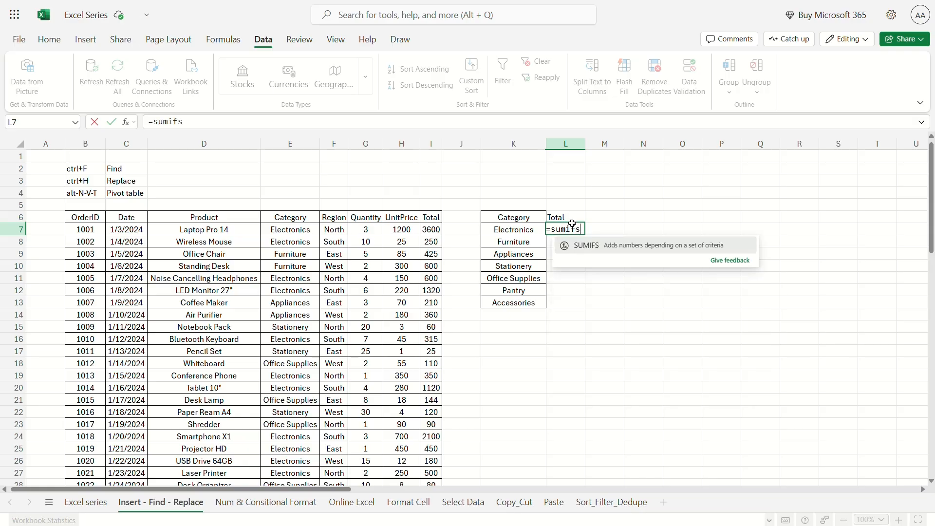
key(Tab)
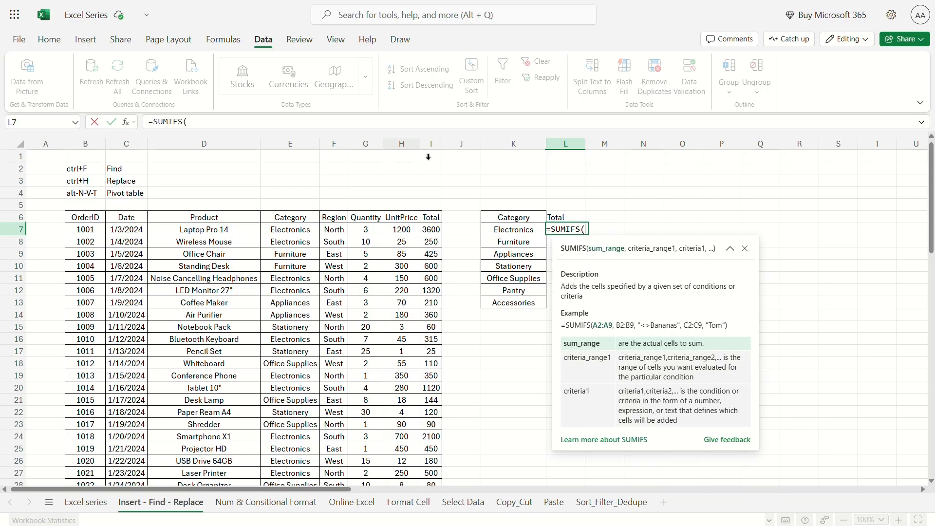
click(443, 155)
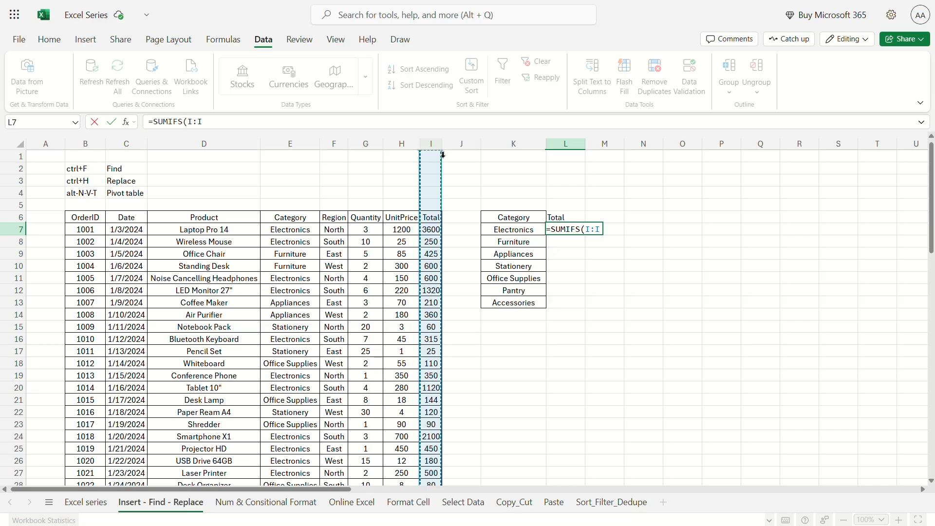
text(,)
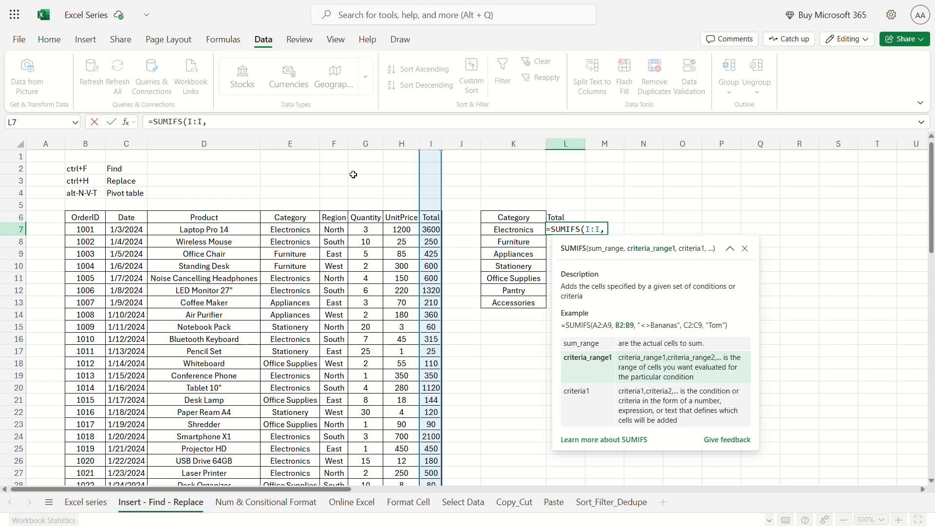
click(298, 153)
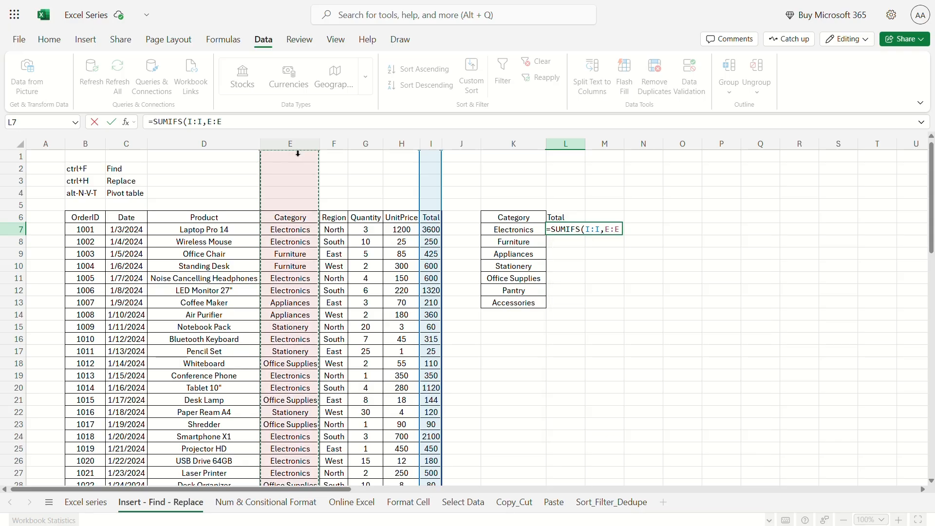
text(,)
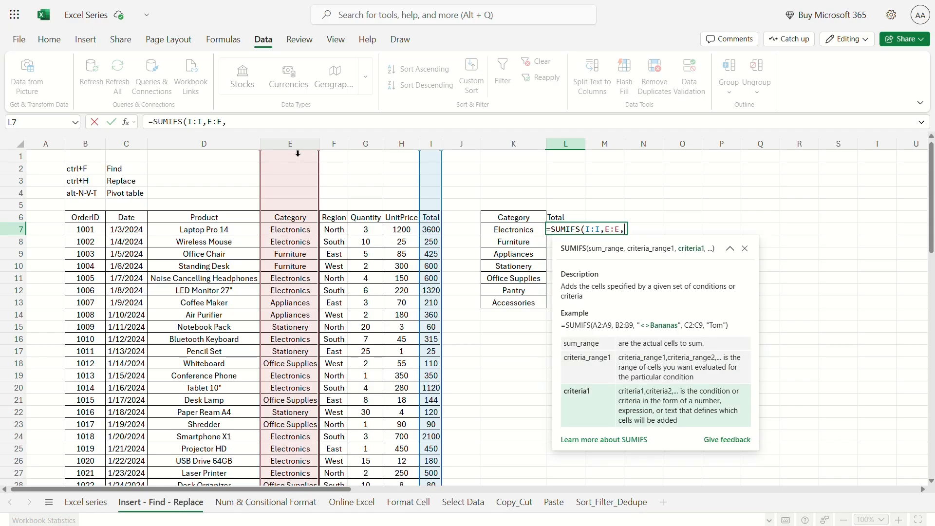
click(501, 232)
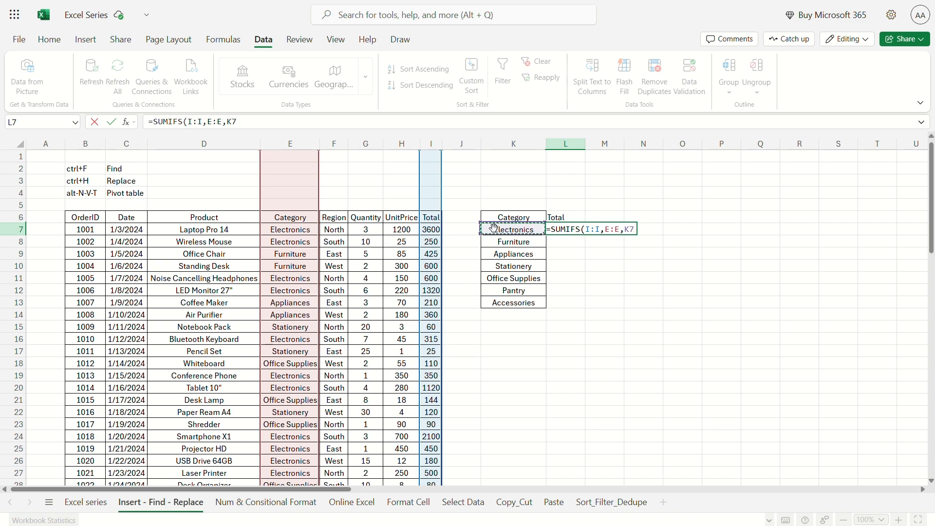
text())
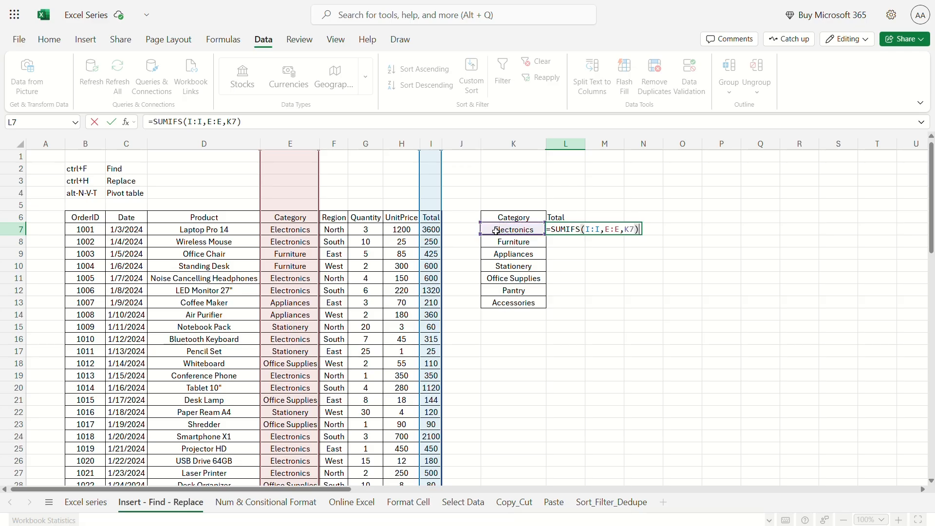
key(Return)
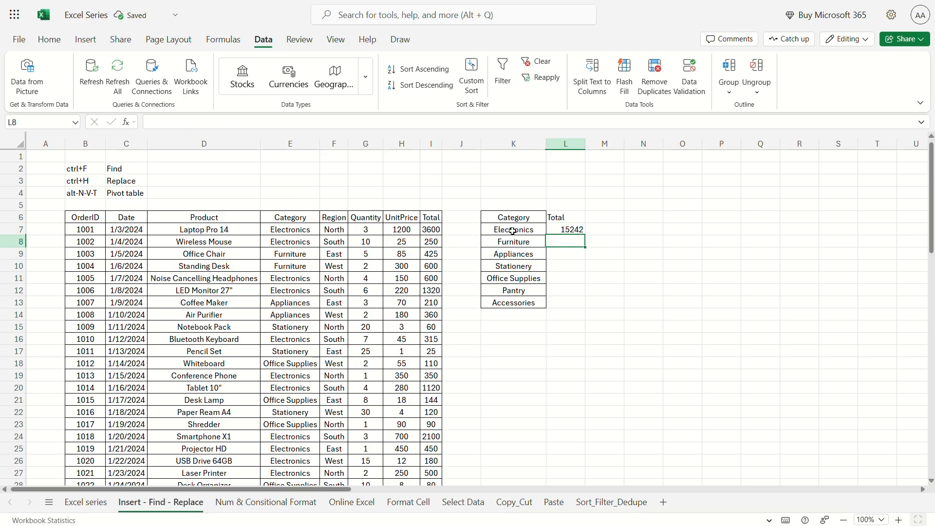
click(508, 232)
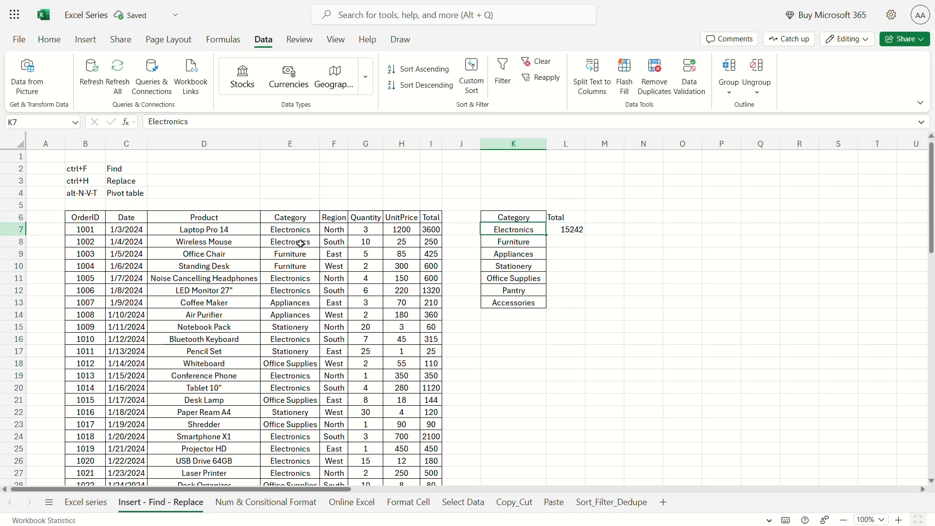
click(570, 221)
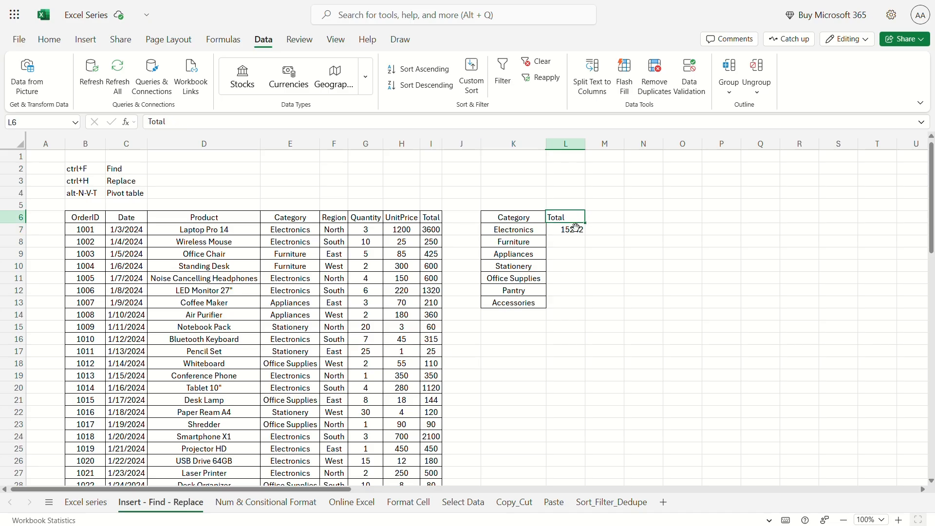
Add filters to the order table and filter its Category column to show only Electronics orders
click(330, 217)
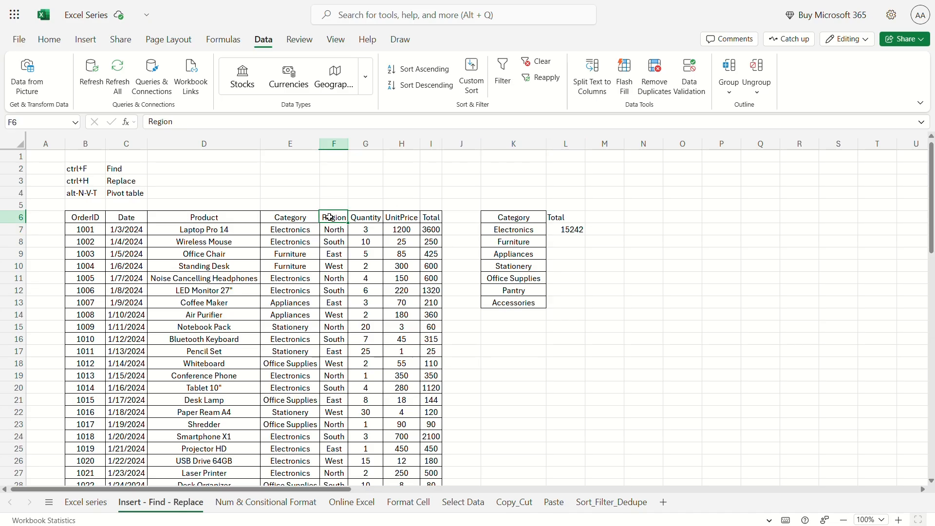
key(ctrl+shift+l)
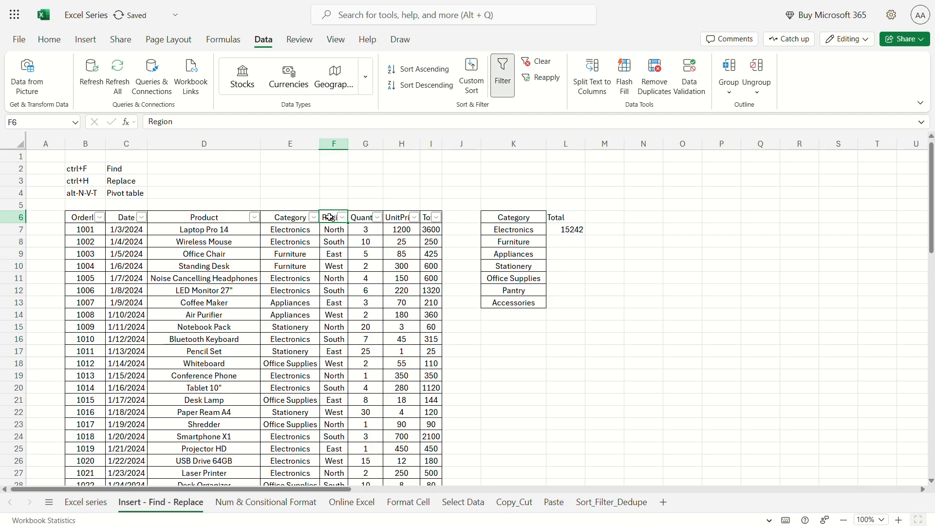
click(287, 275)
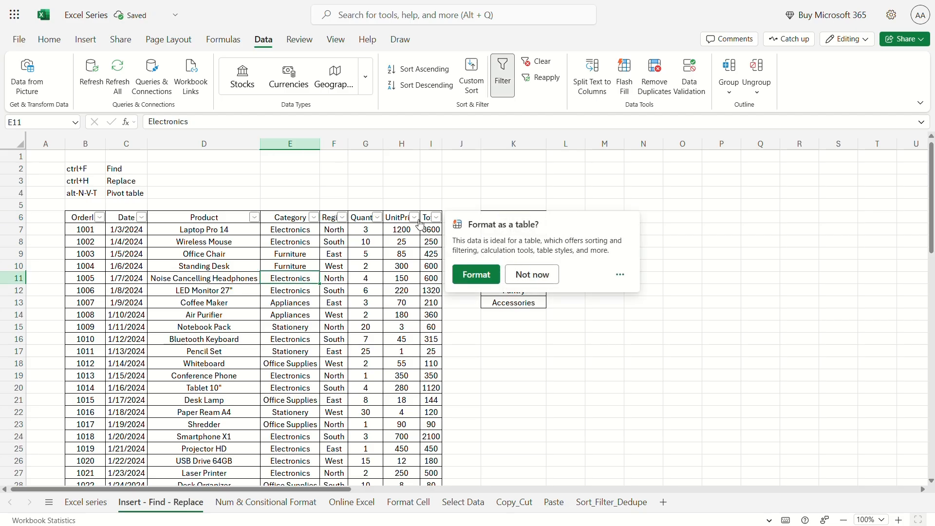
click(314, 217)
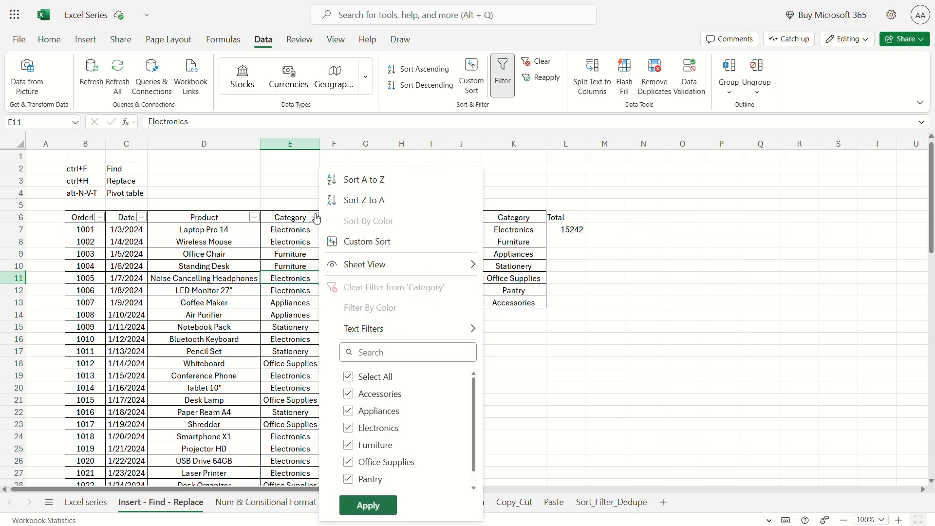
click(349, 378)
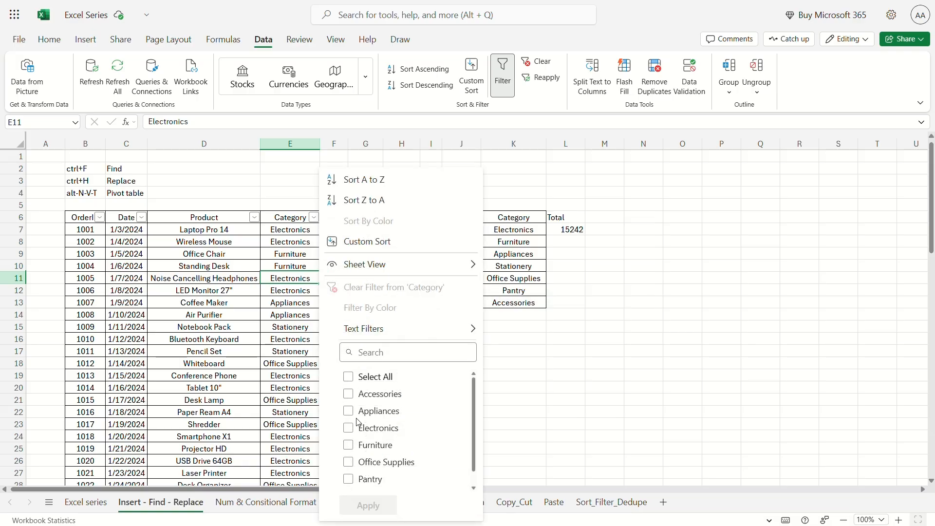
click(374, 357)
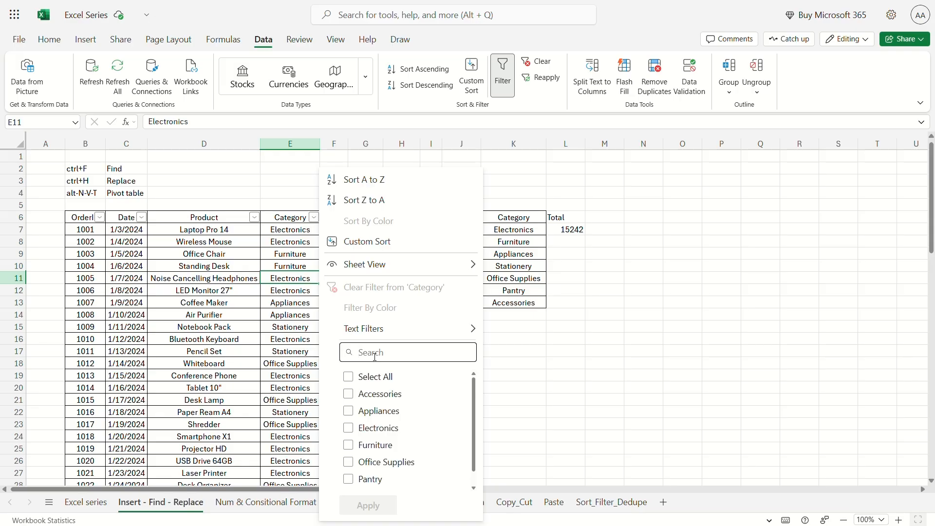
text(elec)
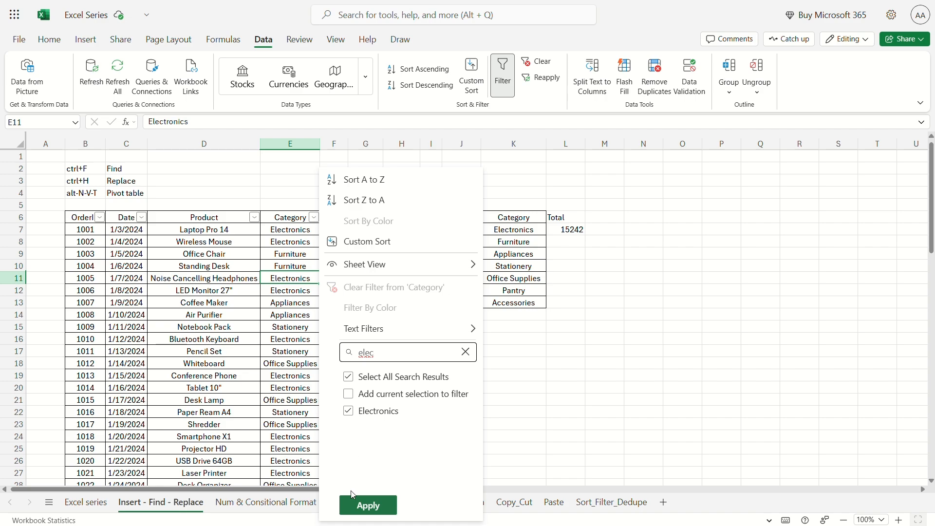
click(382, 514)
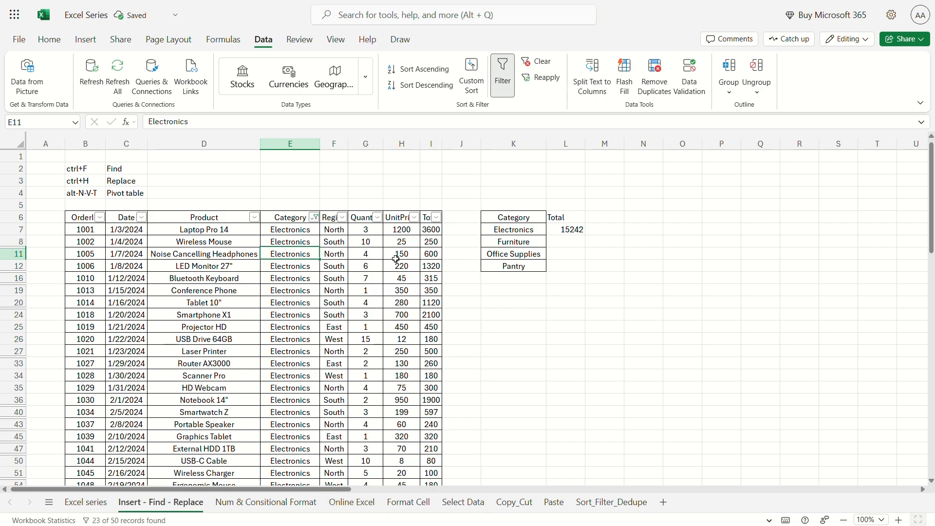
Check the sum of the filtered Electronics order totals in column I against the SUMIFS total in L7
click(433, 233)
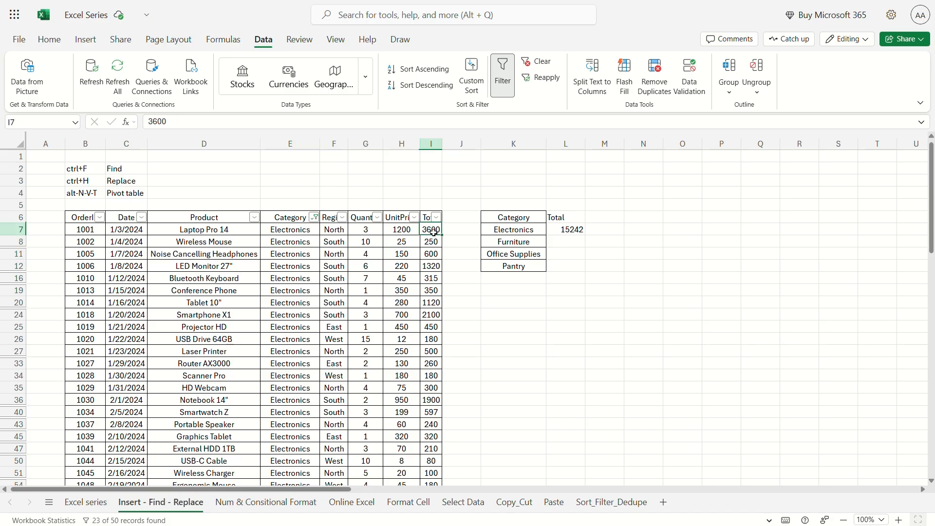
key(ctrl+shift+Down)
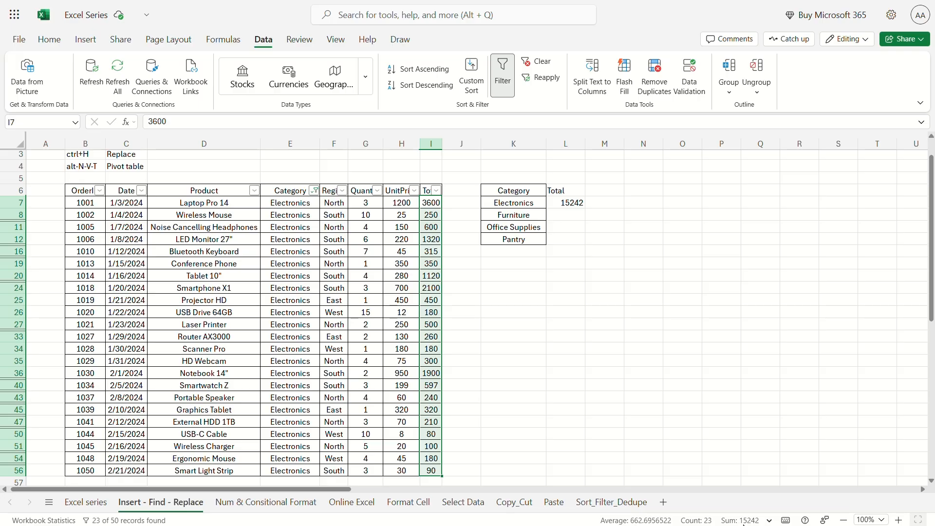
click(768, 520)
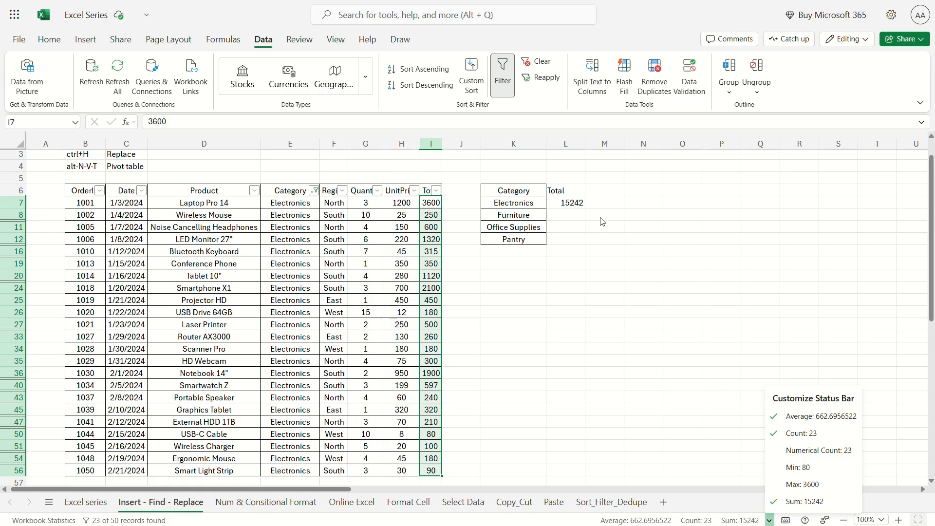
Fill the SUMIFS formula from L7 down through the visible category rows to Pantry in L12
click(579, 205)
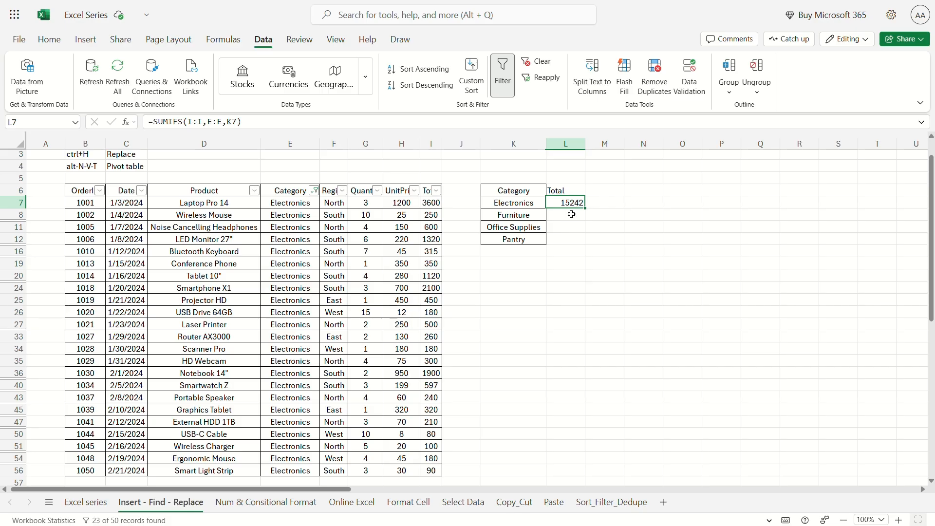
key(shift+Down)
key(shift+Down)
key(shift+Down)
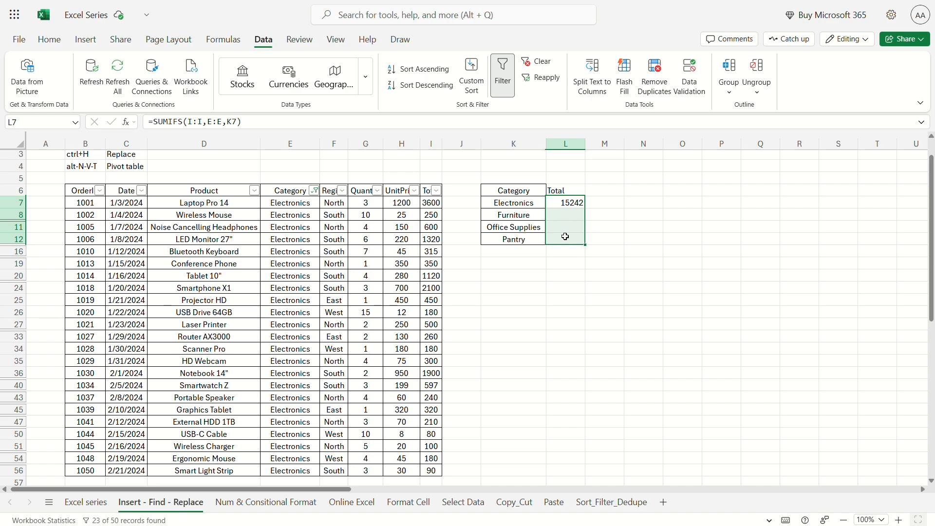
key(ctrl+d)
Examine the sum range, criteria range and category reference in the Furniture and Office Supplies formulas in L8 and L11
click(572, 215)
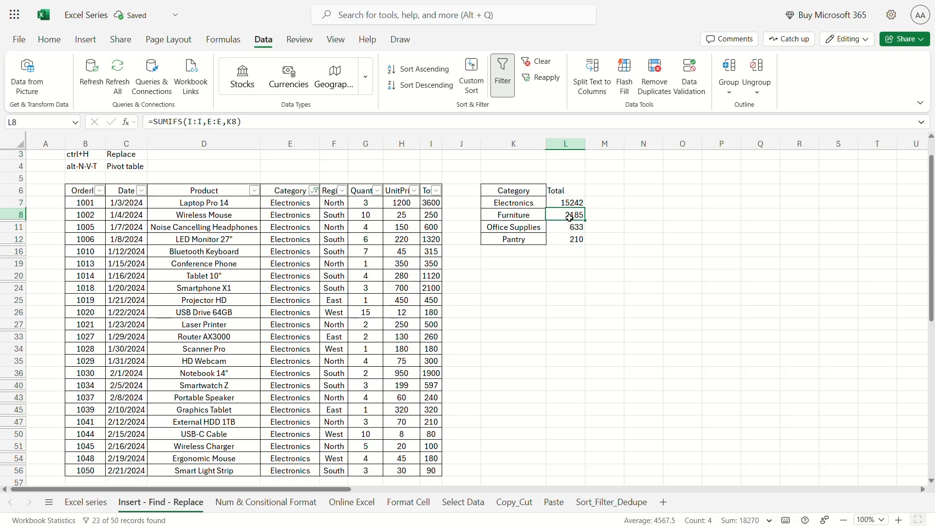
click(542, 125)
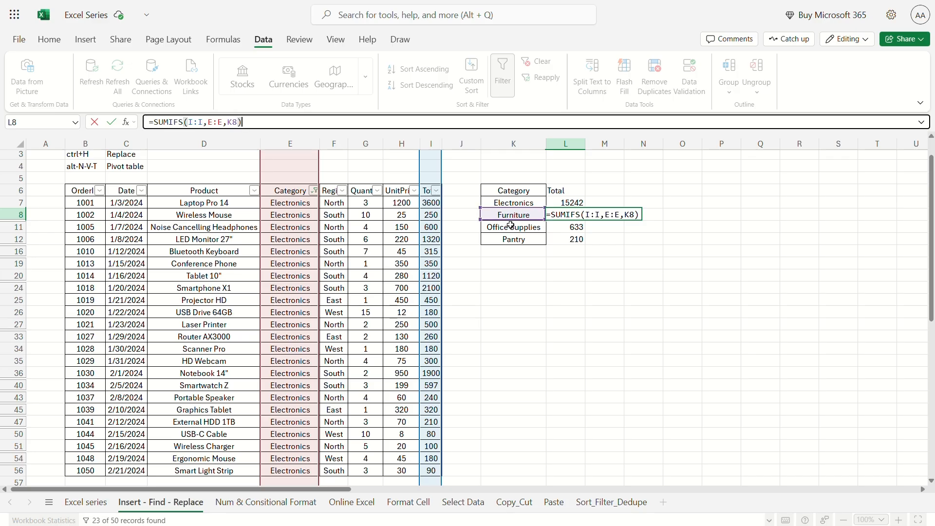
key(Return)
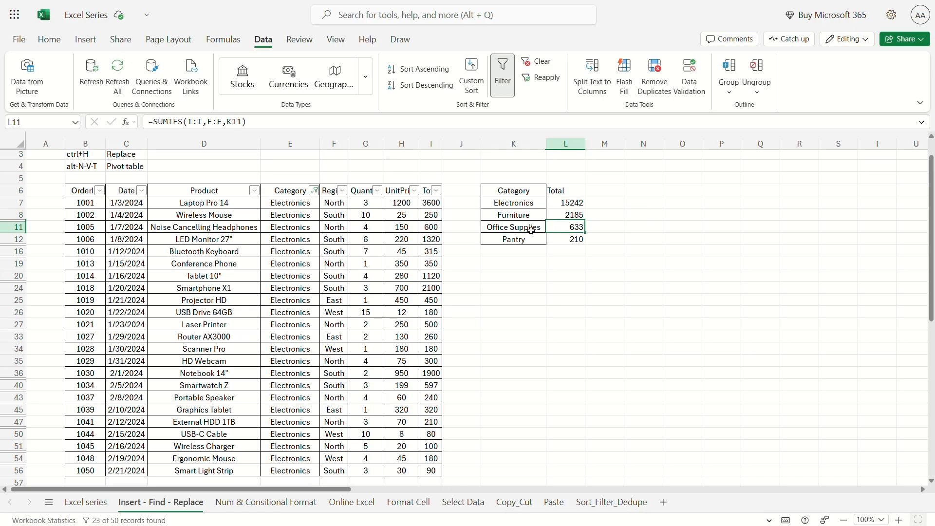
click(552, 128)
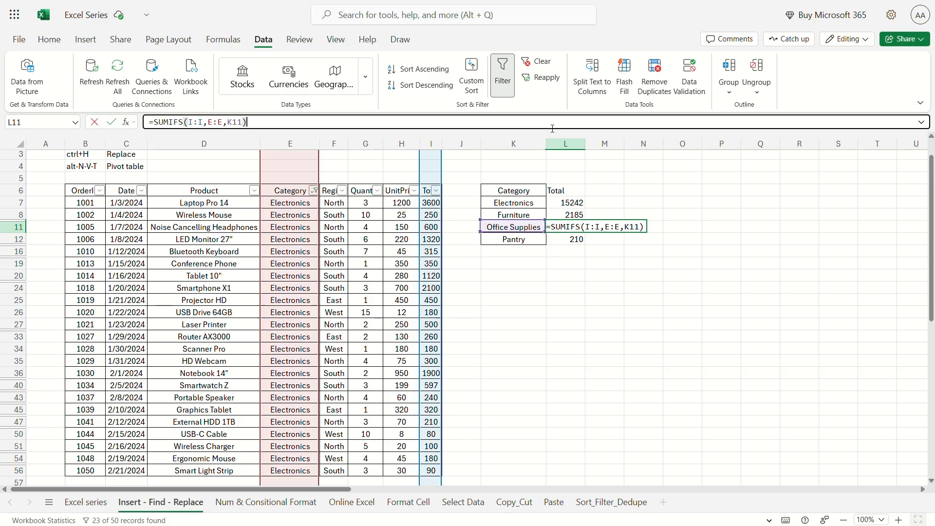
key(ctrl+Return)
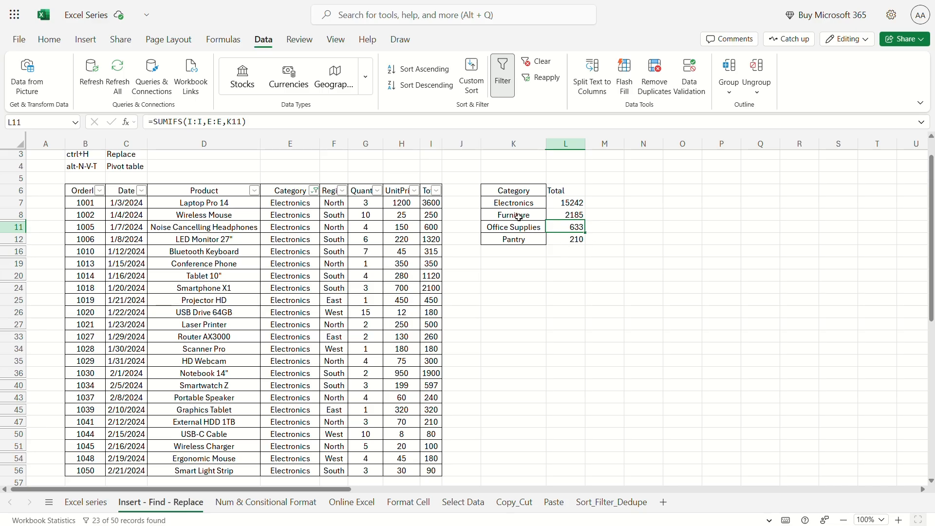
click(558, 123)
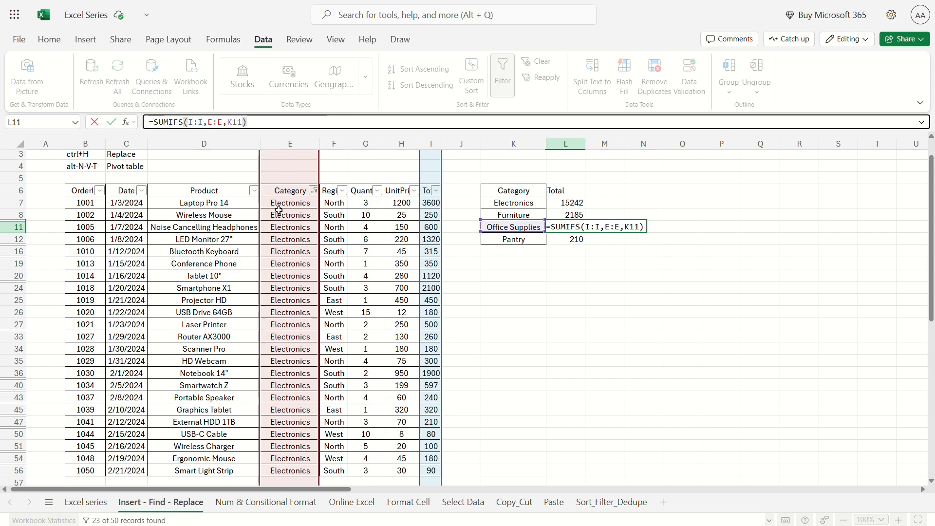
double_click(241, 122)
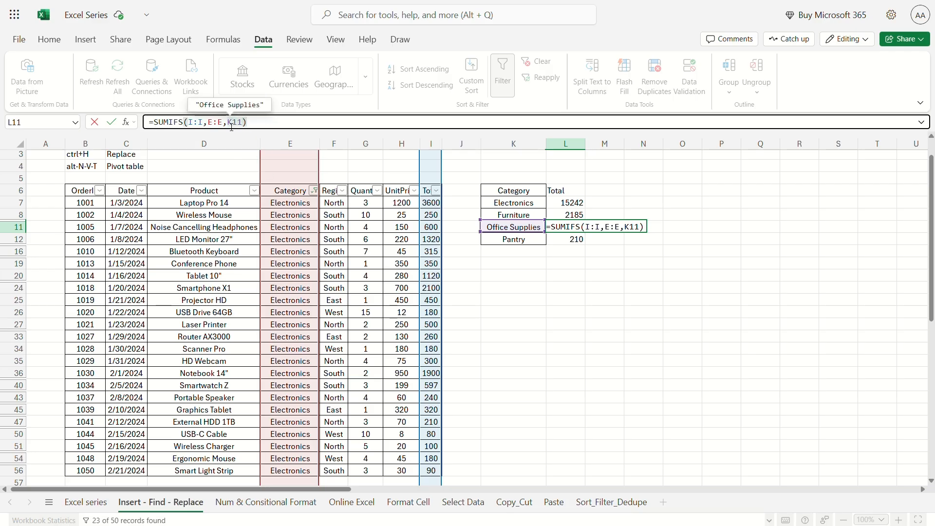
key(Escape)
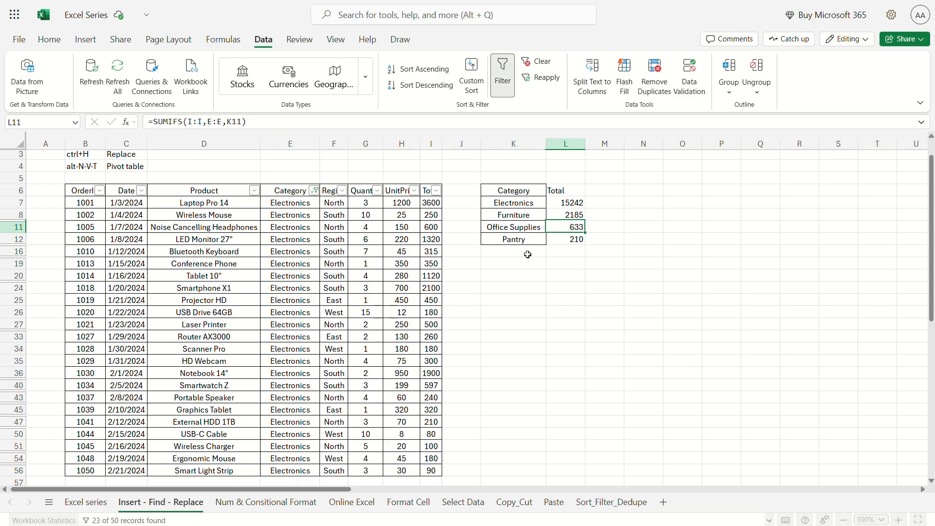
scroll(641, 292, up, 1)
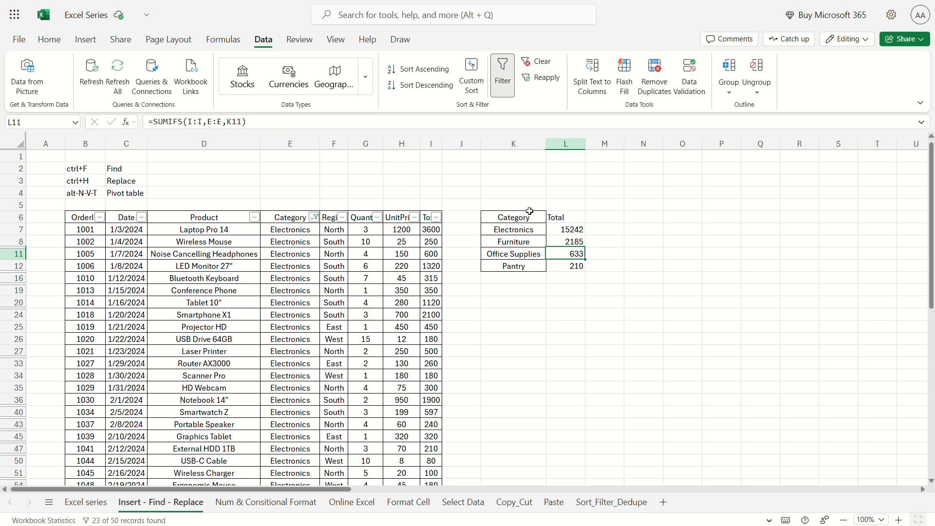
drag(531, 220, 571, 272)
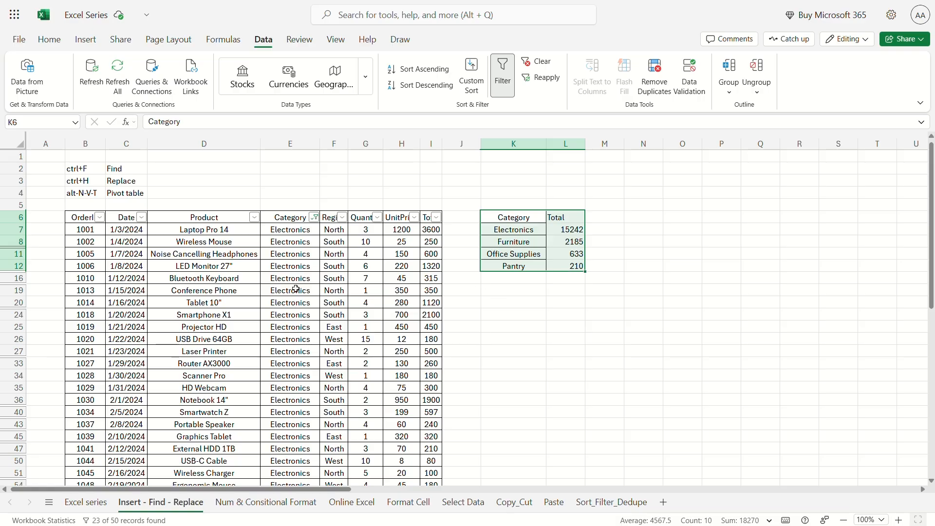
drag(234, 230, 276, 313)
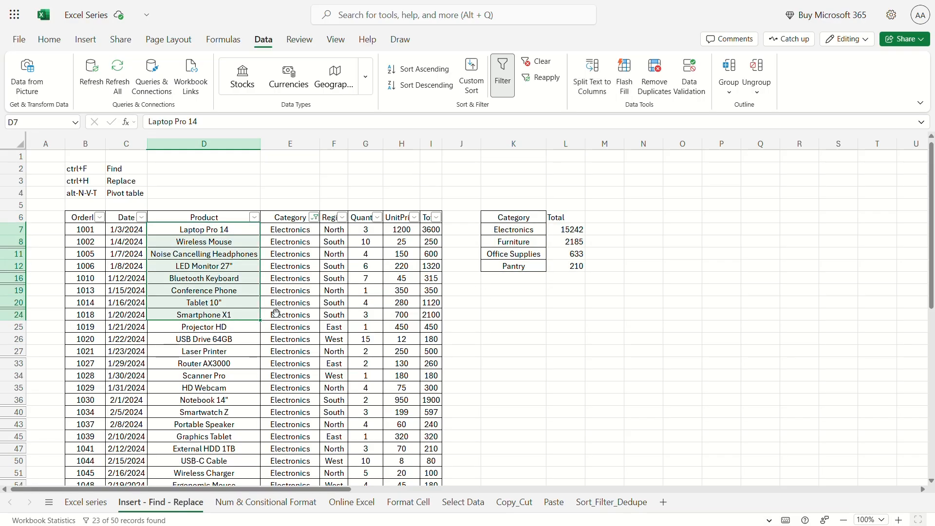
Insert a blank column at L between the summary's Category and Total columns
click(565, 220)
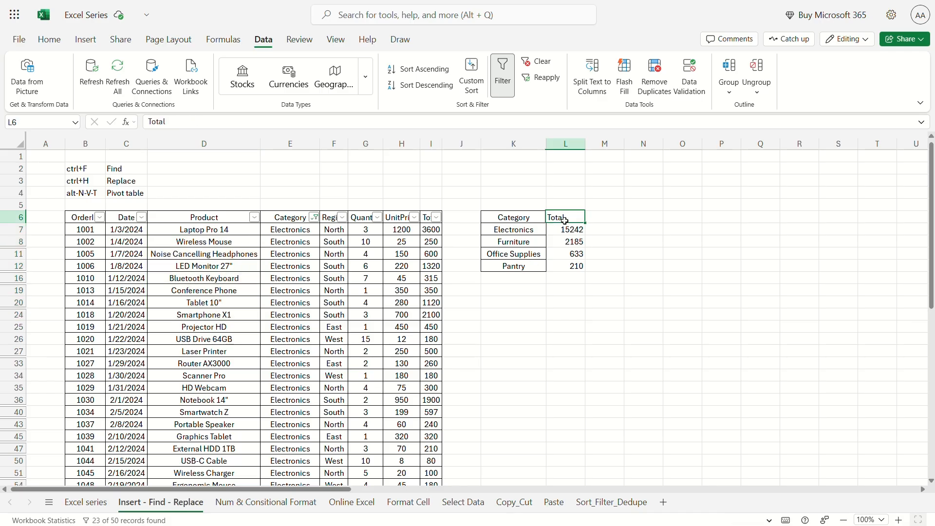
key(alt+h)
key(i)
key(c)
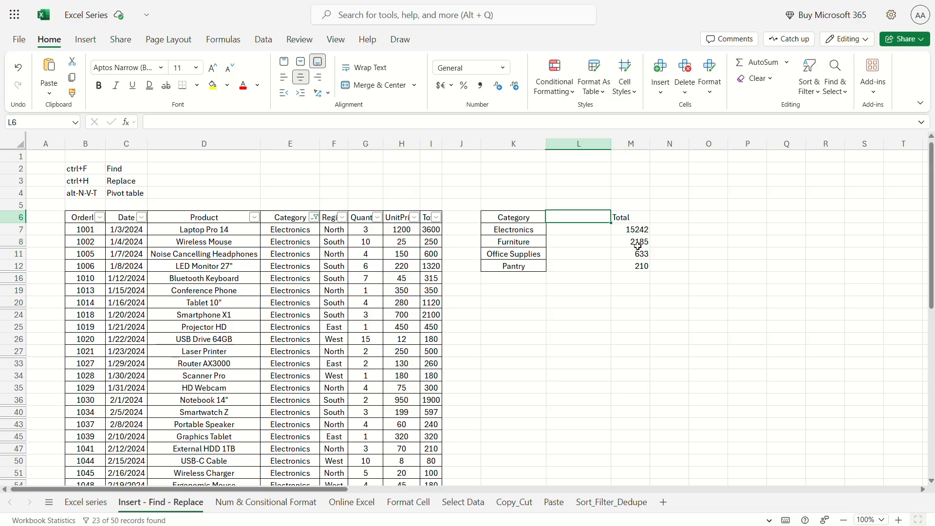
Remove the filters from the order table so every order row is shown
click(316, 220)
click(297, 222)
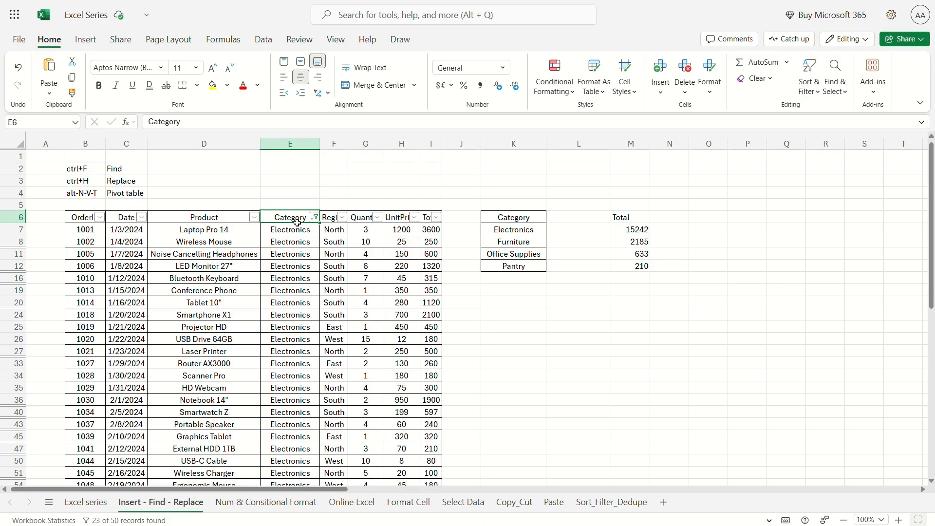
key(ctrl+shift+l)
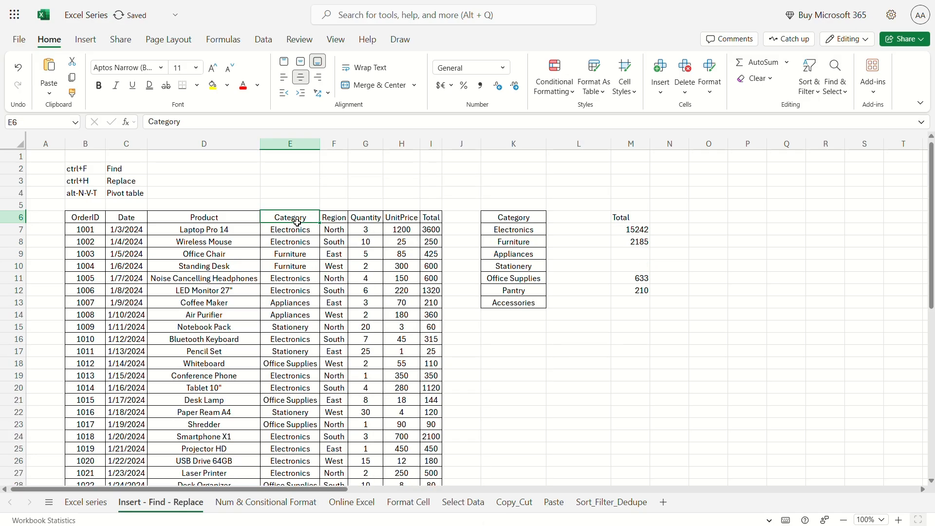
Start creating a PivotTable from the order table range B6:I56
click(290, 253)
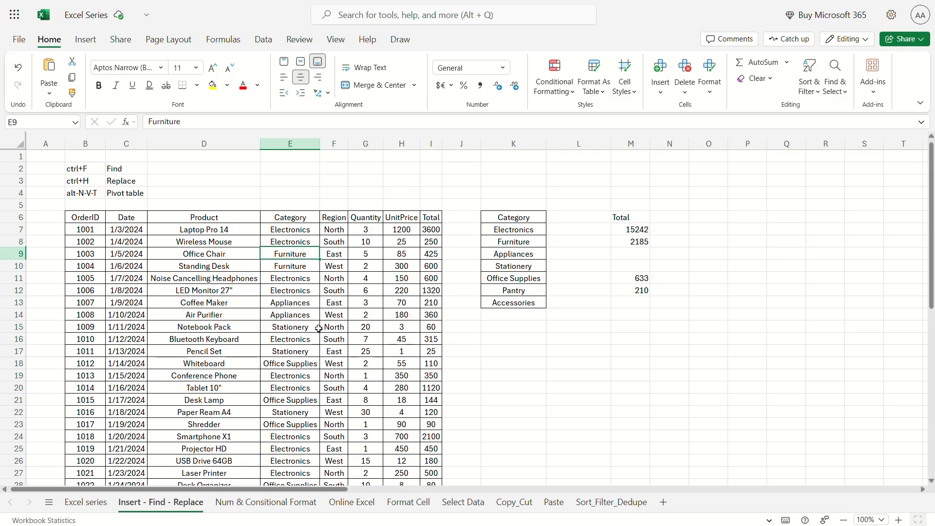
key(alt)
key(n)
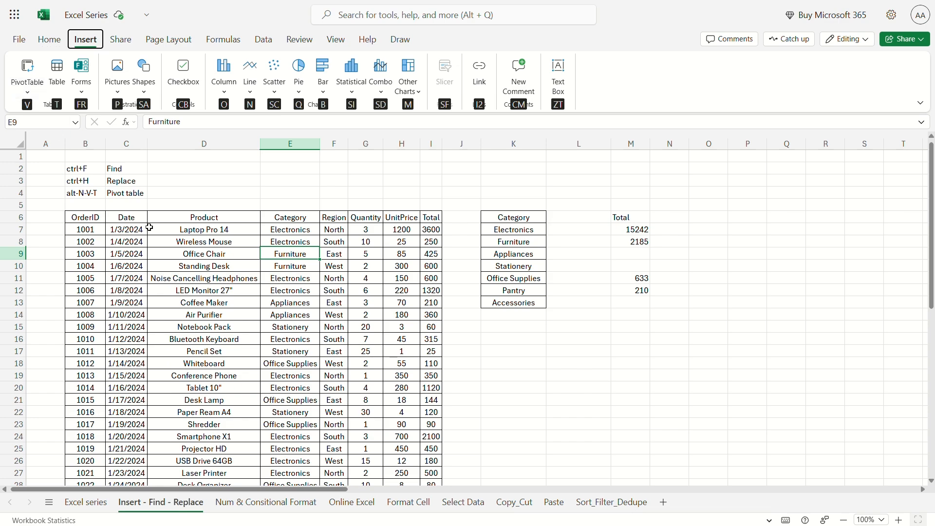
key(v)
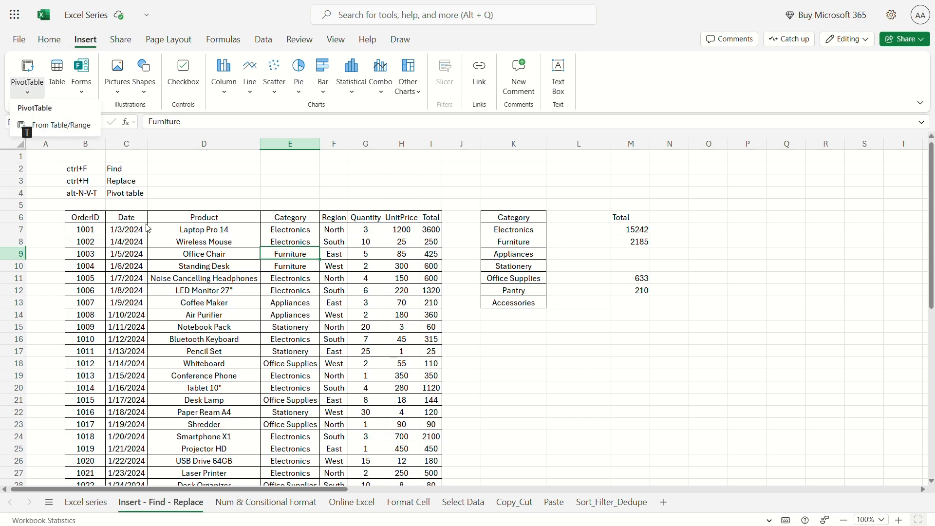
key(t)
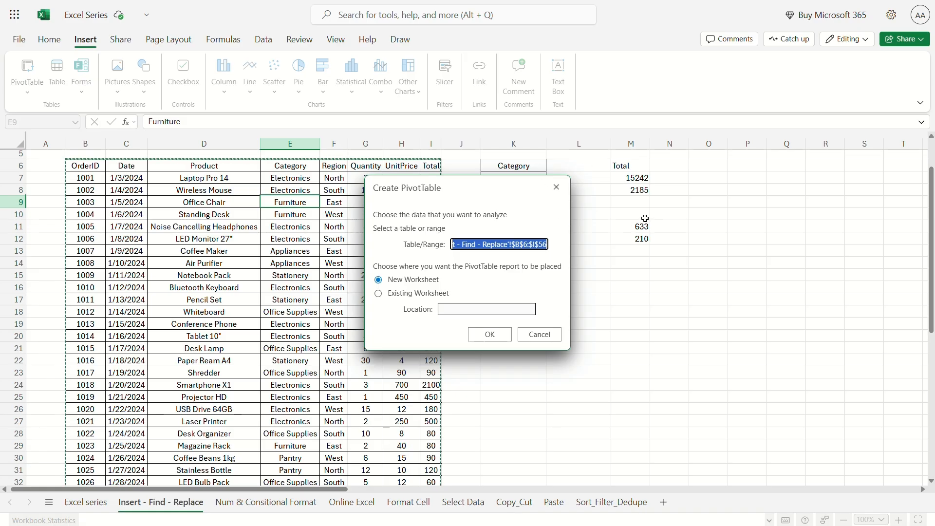
Set the PivotTable's destination to the existing worksheet Num & Consitional Format at cell H4
click(379, 296)
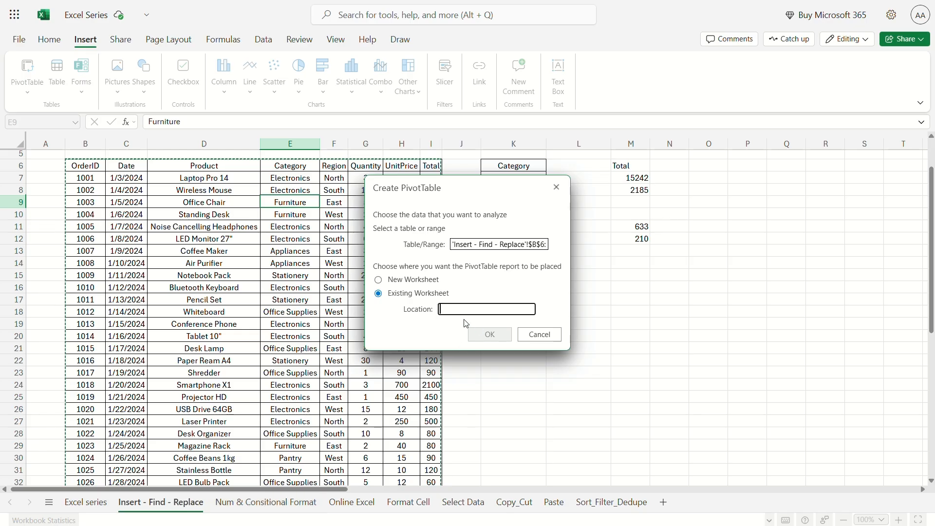
click(266, 503)
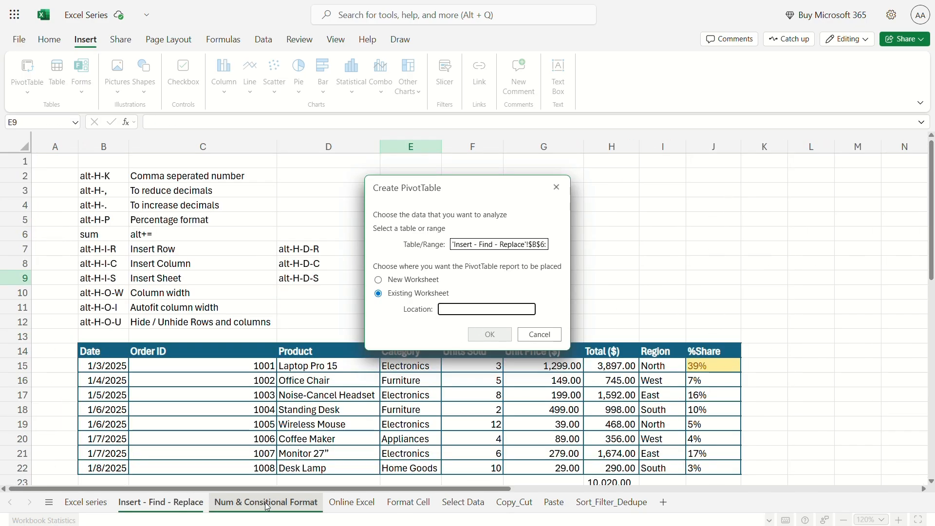
click(605, 205)
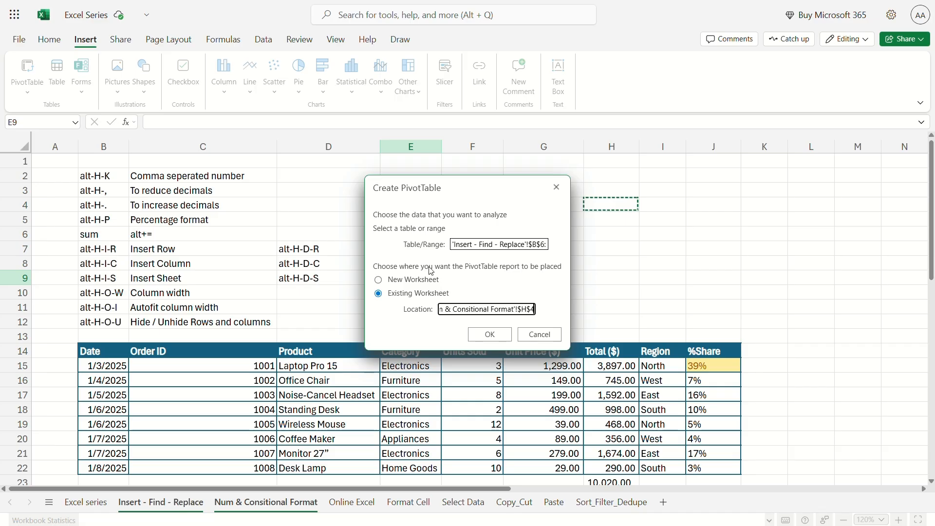
Change the PivotTable's destination to a new worksheet and create it
click(379, 281)
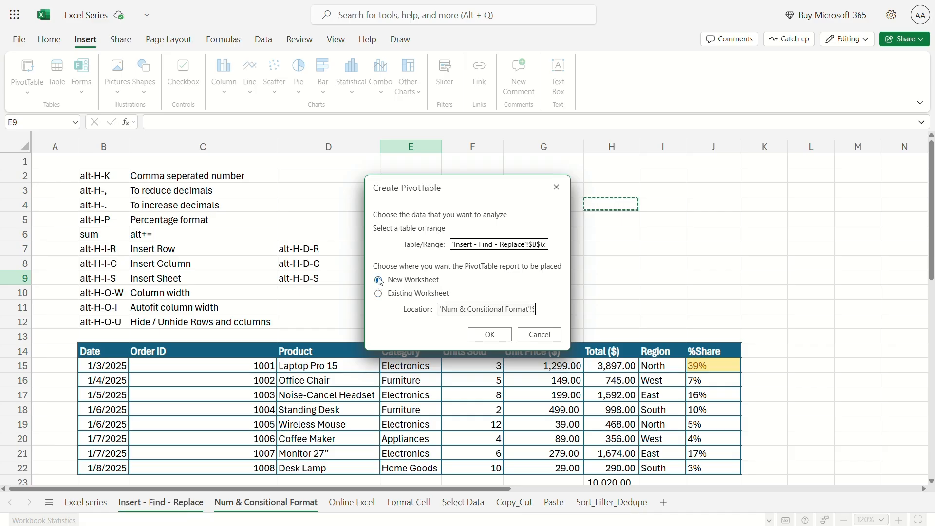
click(490, 334)
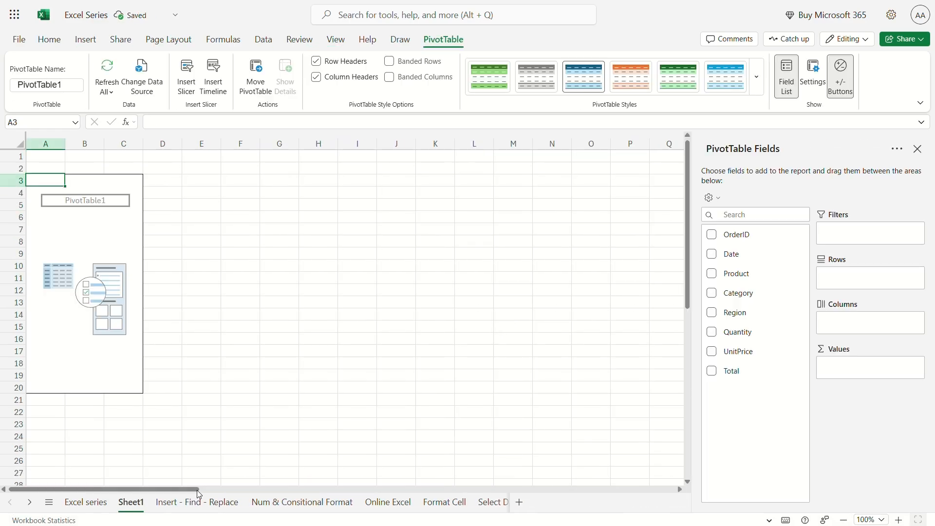
click(173, 506)
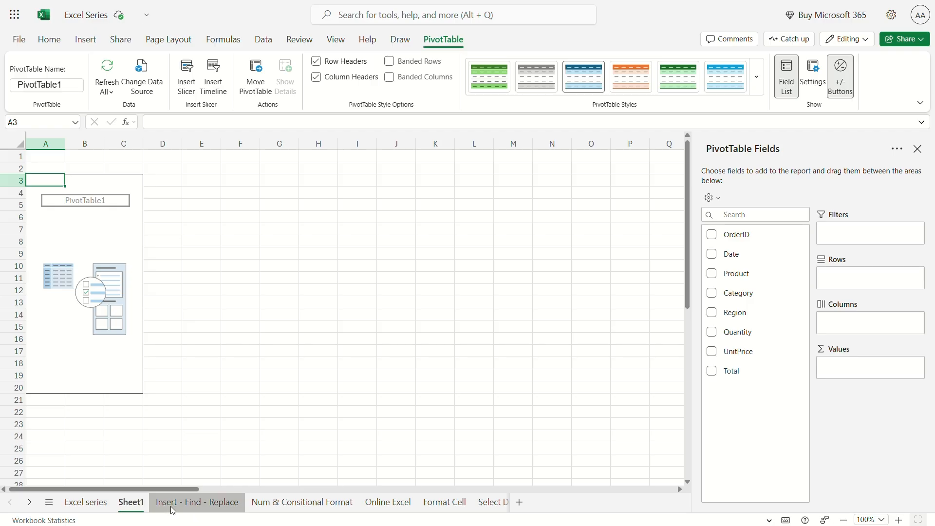
click(141, 506)
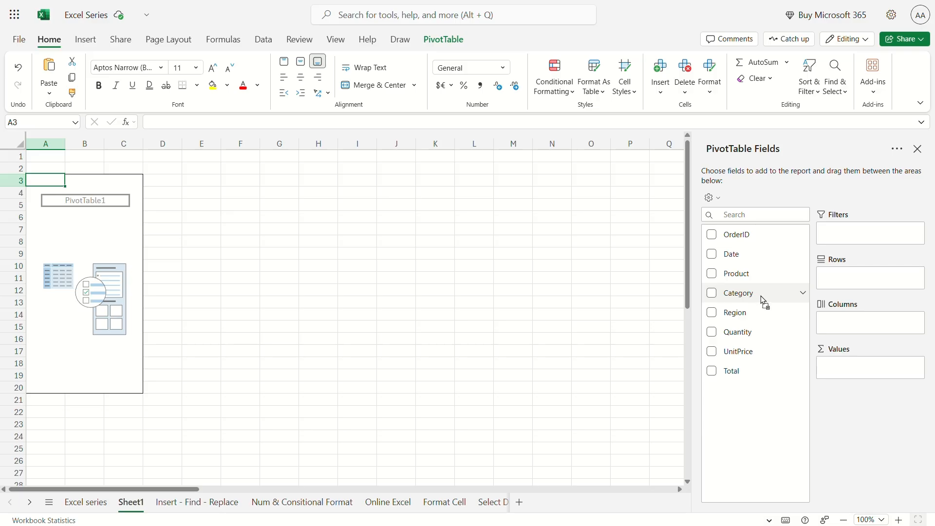
Lay out the PivotTable with Category and Product as row fields and the sum of Total as values
drag(763, 296, 857, 275)
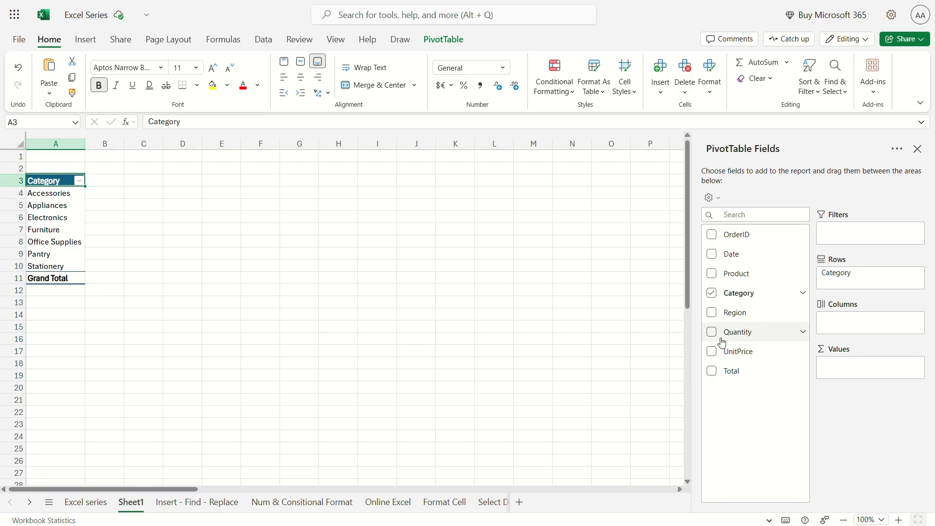
drag(744, 376, 851, 368)
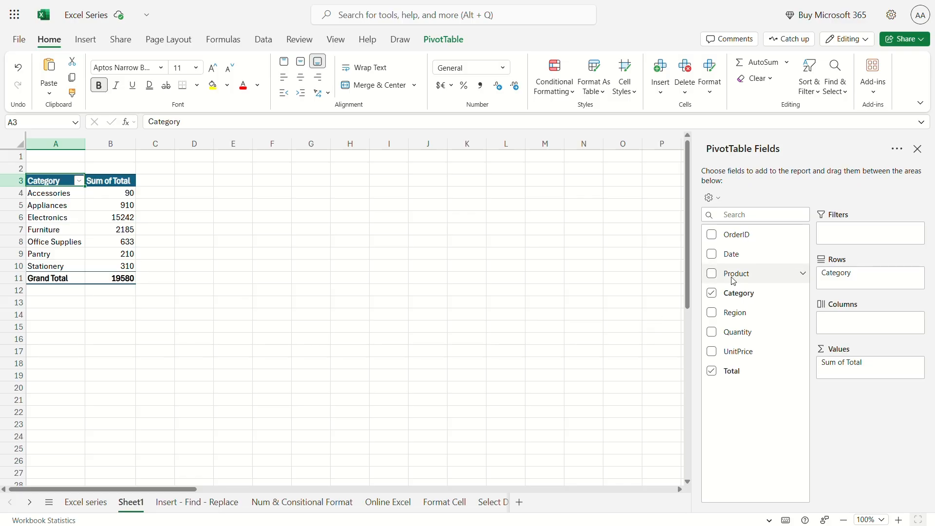
drag(734, 281, 850, 283)
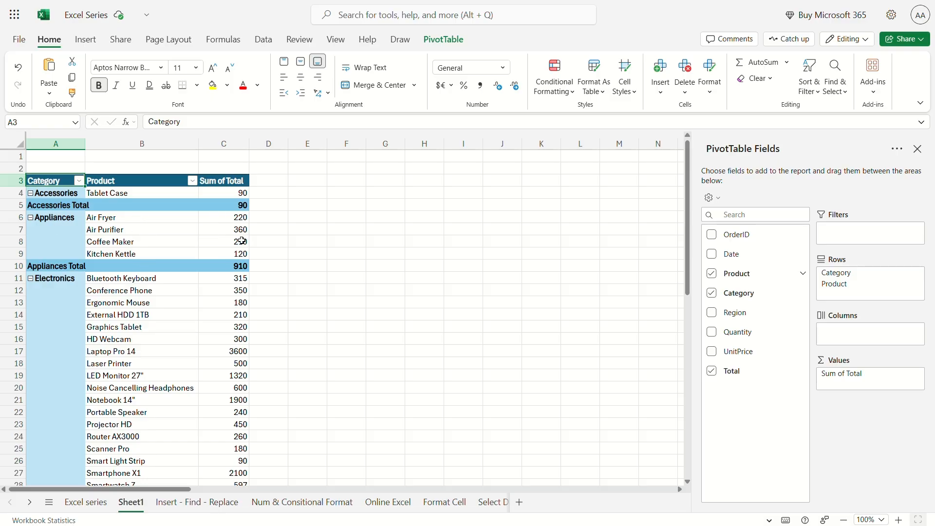
Remove Category from the PivotTable rows, add it back, and move it above Product
click(717, 296)
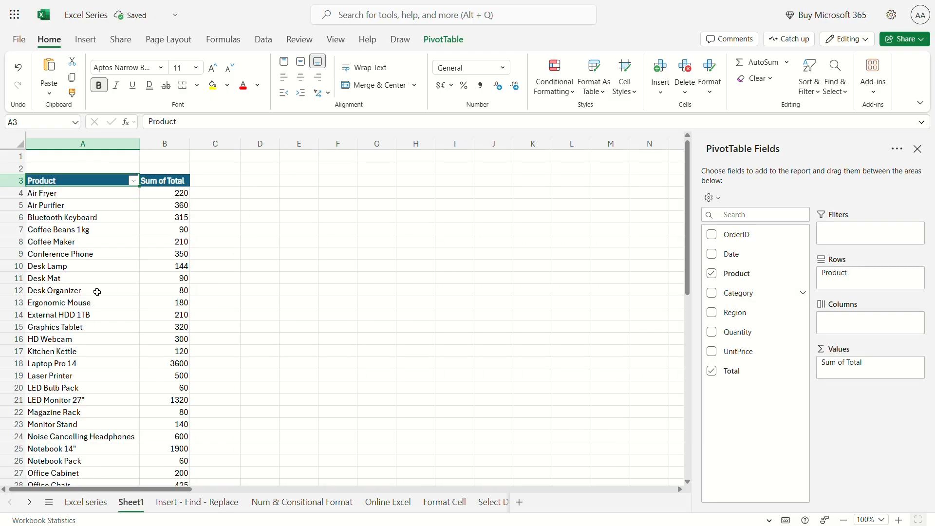
click(713, 294)
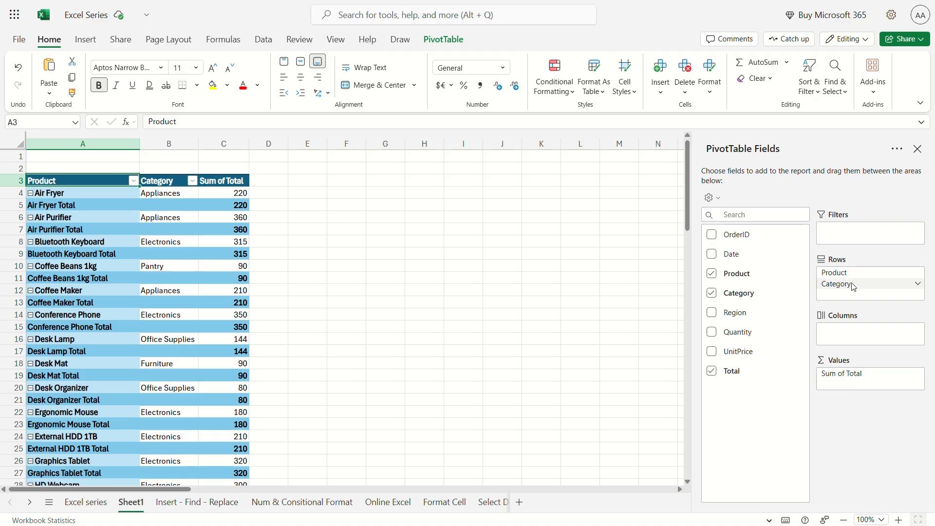
mouse_move(852, 287)
mouse_down()
mouse_move(846, 260)
mouse_move(855, 287)
mouse_move(853, 273)
mouse_up()
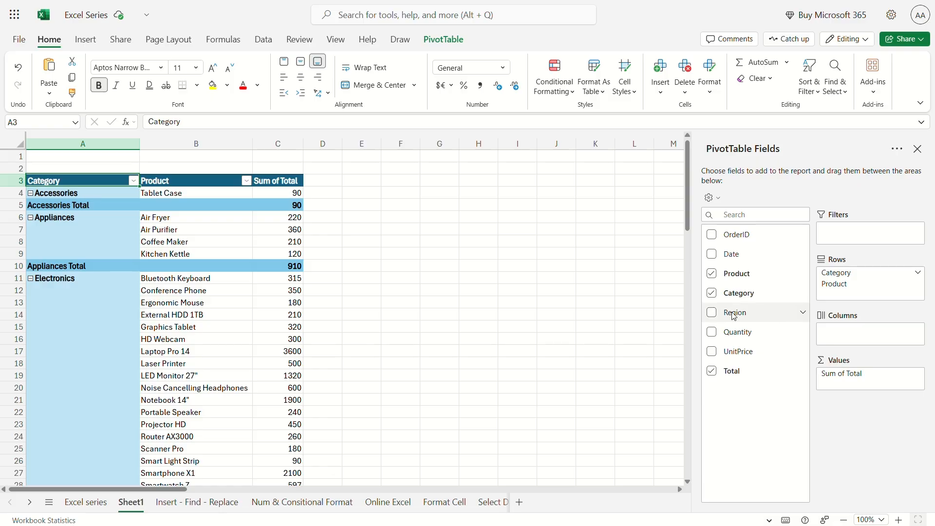
Try Region as the PivotTable's column field and remove it from the report again
drag(734, 316, 844, 336)
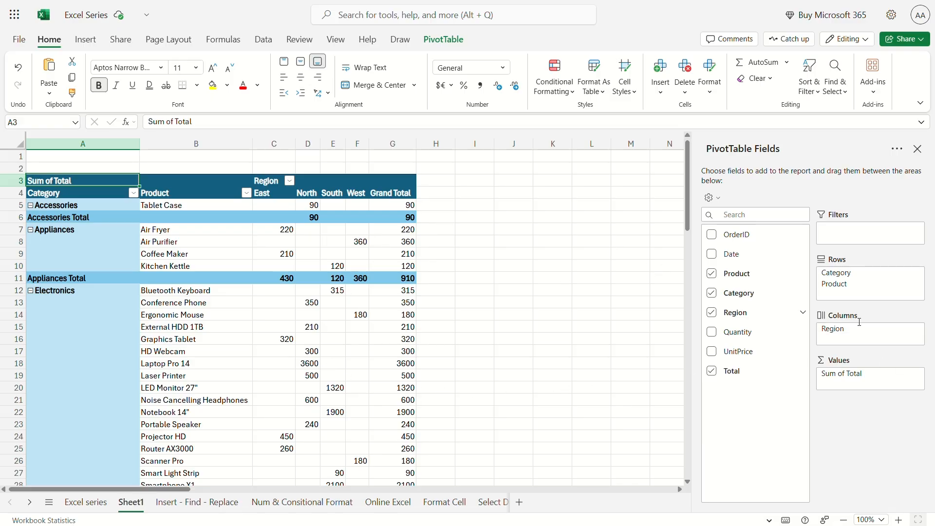
click(712, 313)
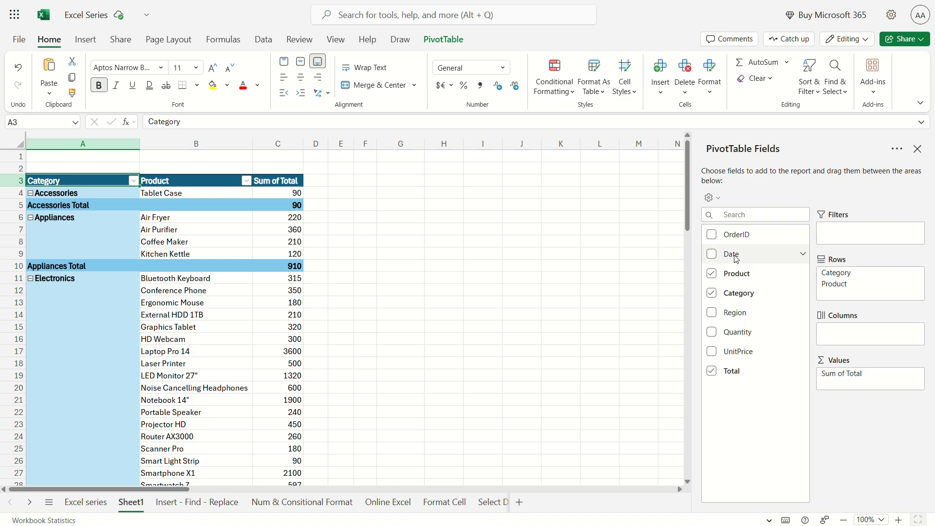
Add Date as a report filter and limit the PivotTable to 1/4/2024 and 1/5/2024
drag(859, 233, 860, 230)
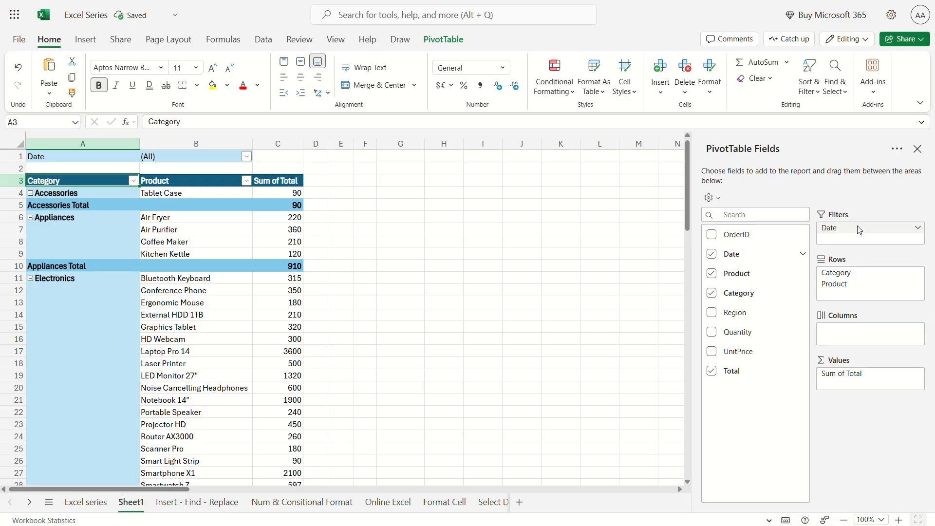
click(251, 157)
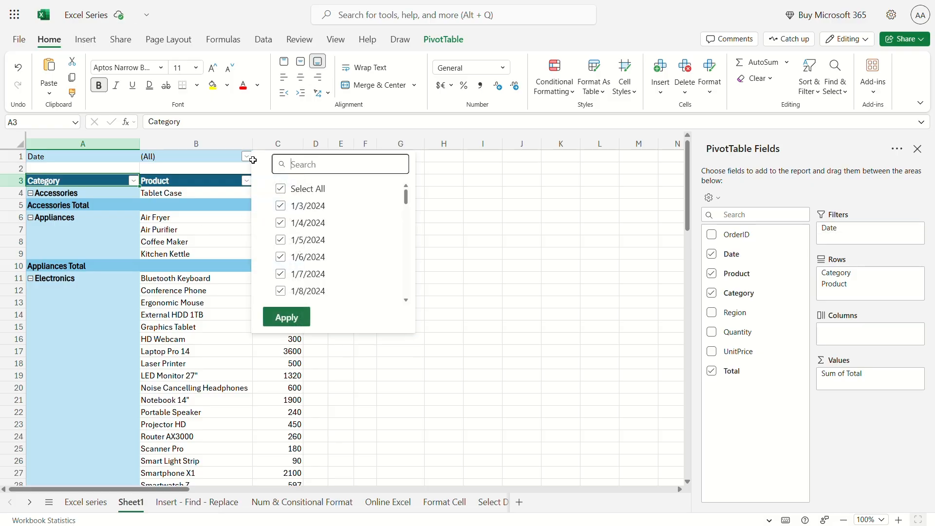
click(281, 189)
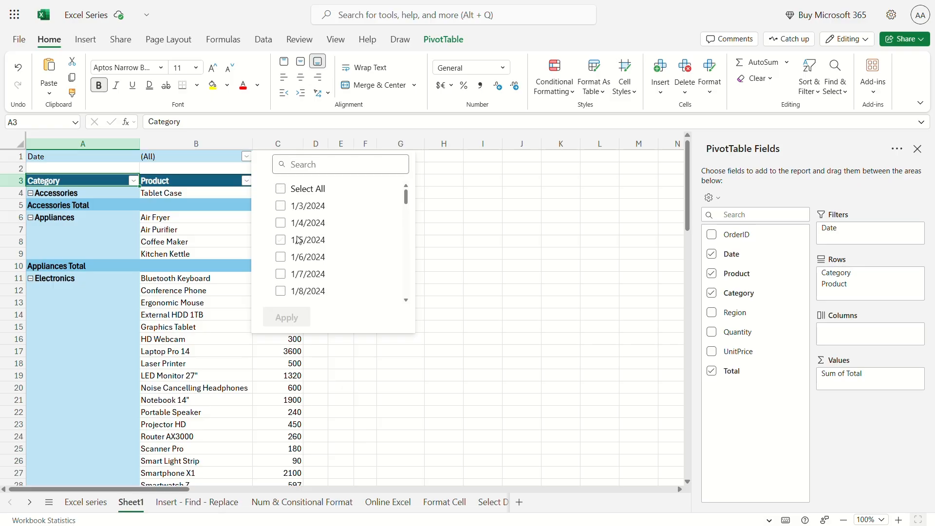
click(281, 224)
click(280, 240)
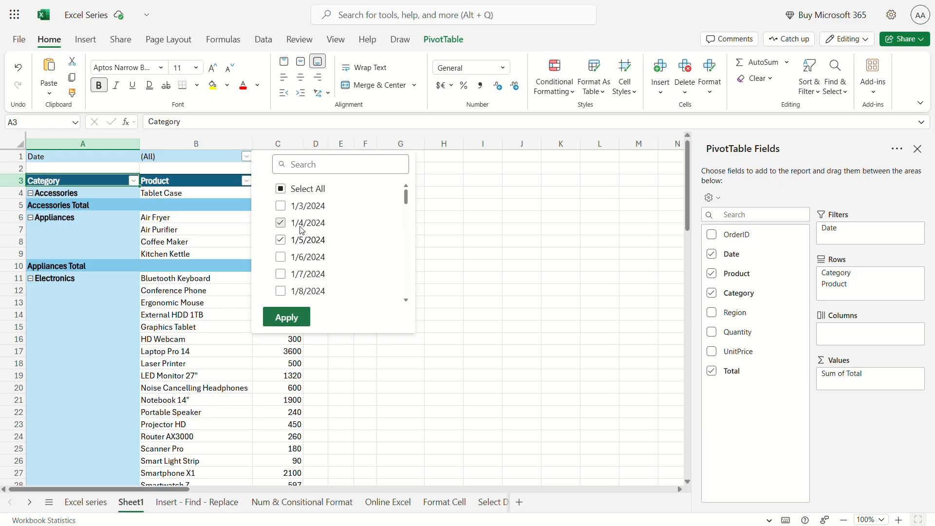
click(287, 316)
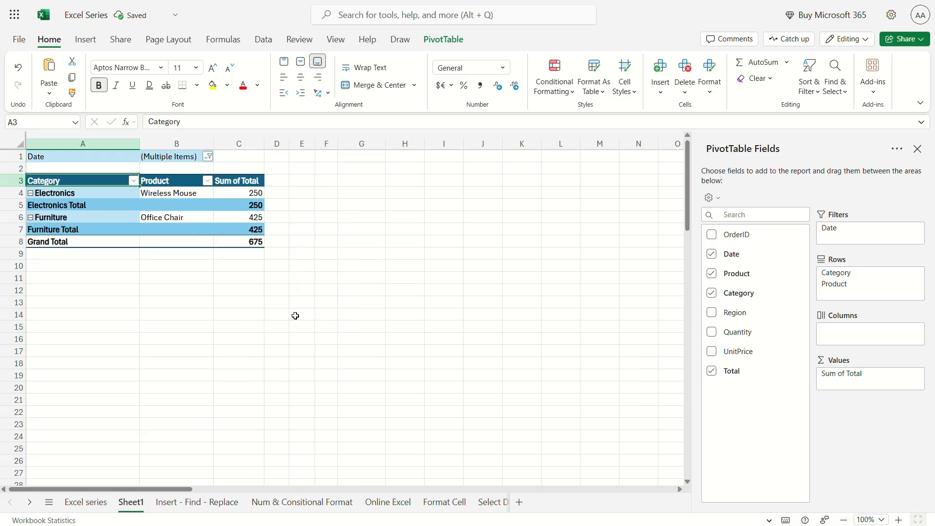
click(192, 194)
click(191, 219)
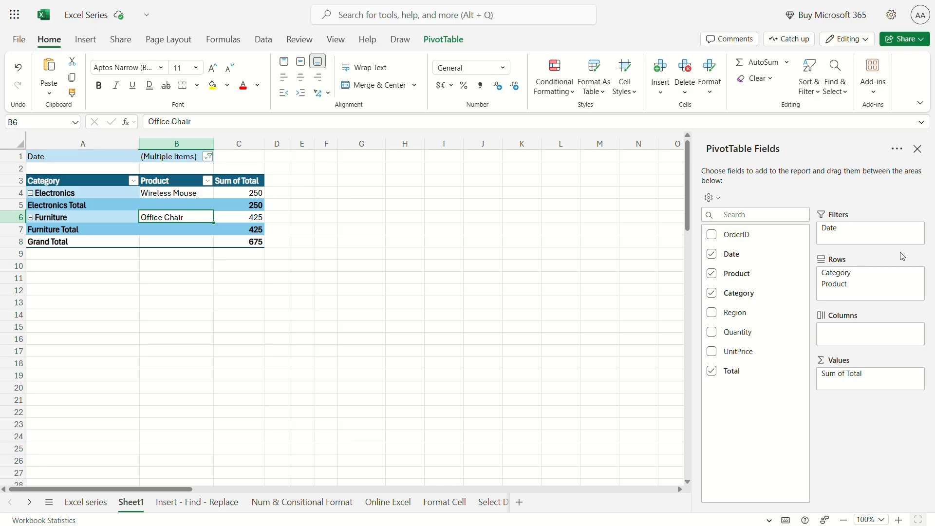
click(804, 255)
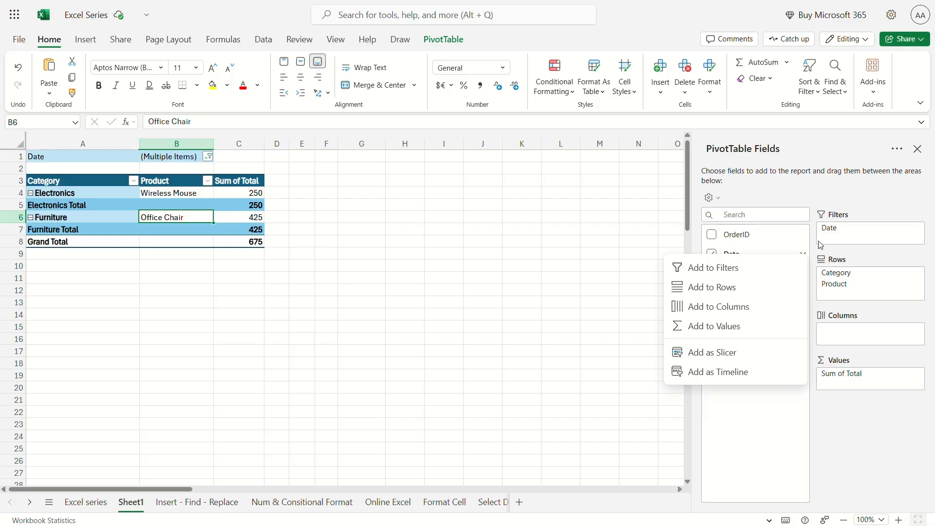
click(842, 230)
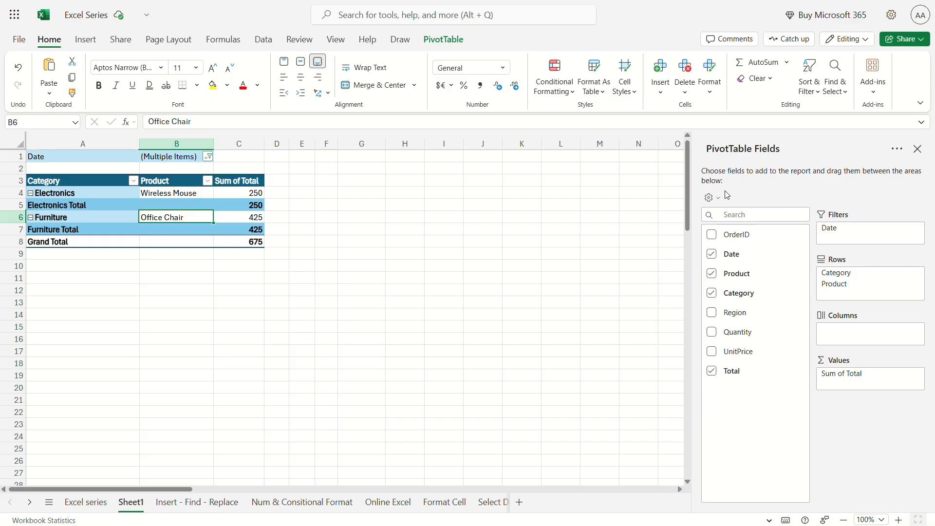
click(209, 157)
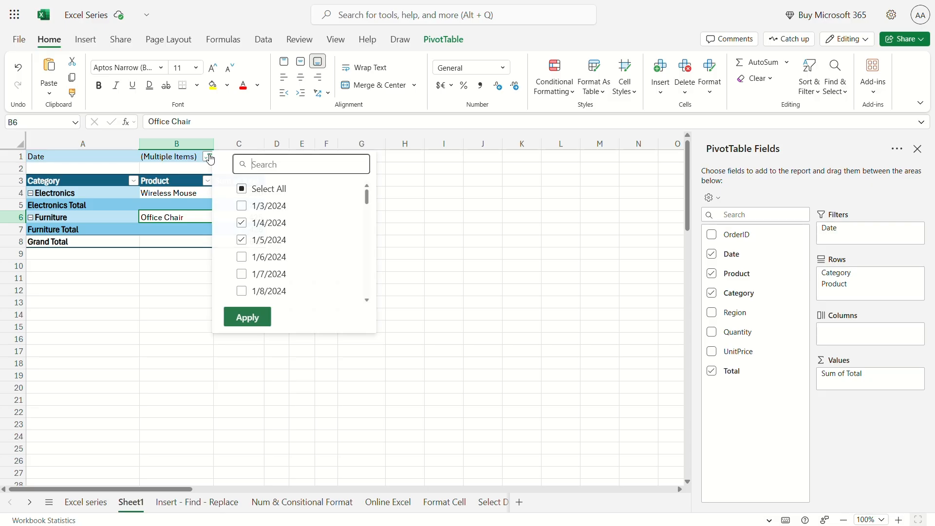
click(792, 274)
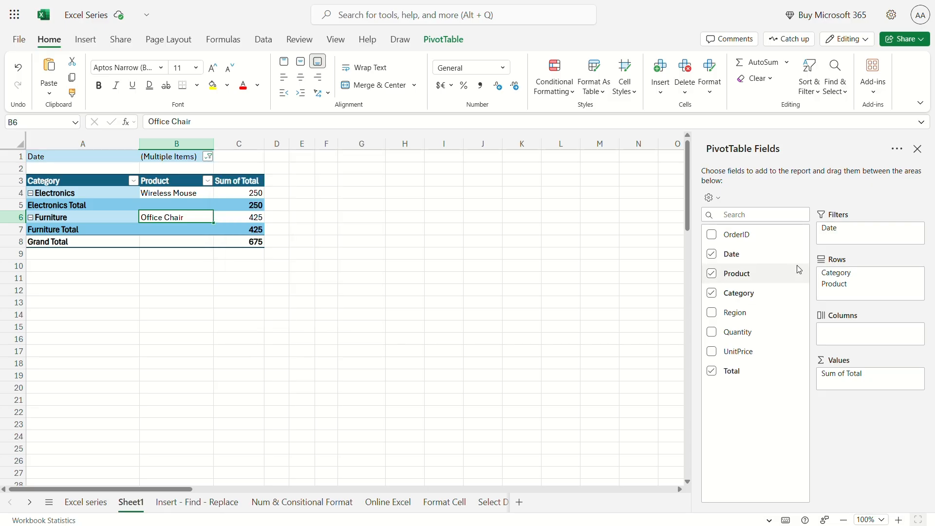
Add a Date timeline beside the PivotTable and set its period to January through June 2024
click(805, 254)
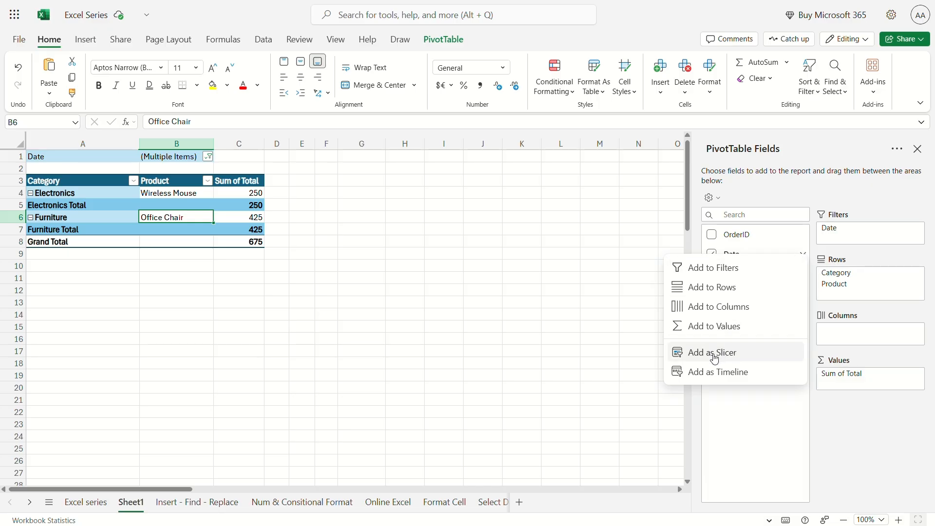
click(718, 376)
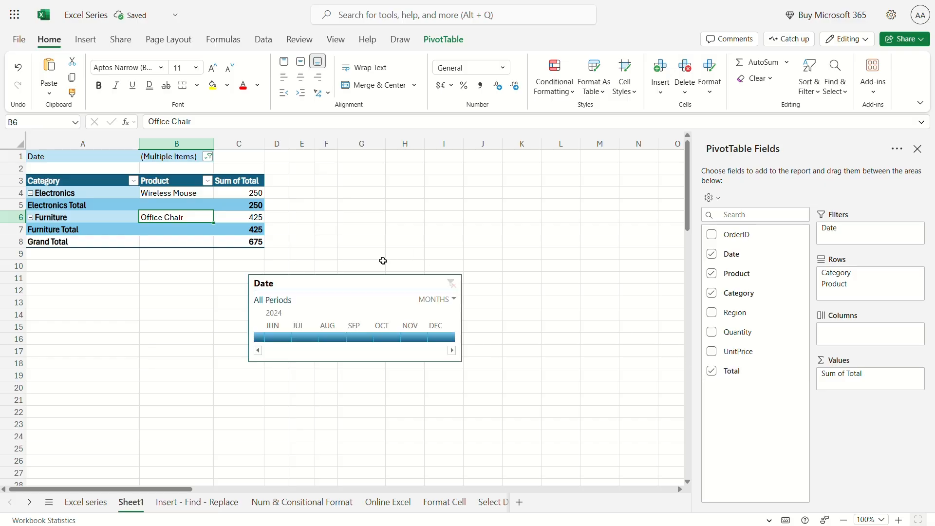
click(360, 288)
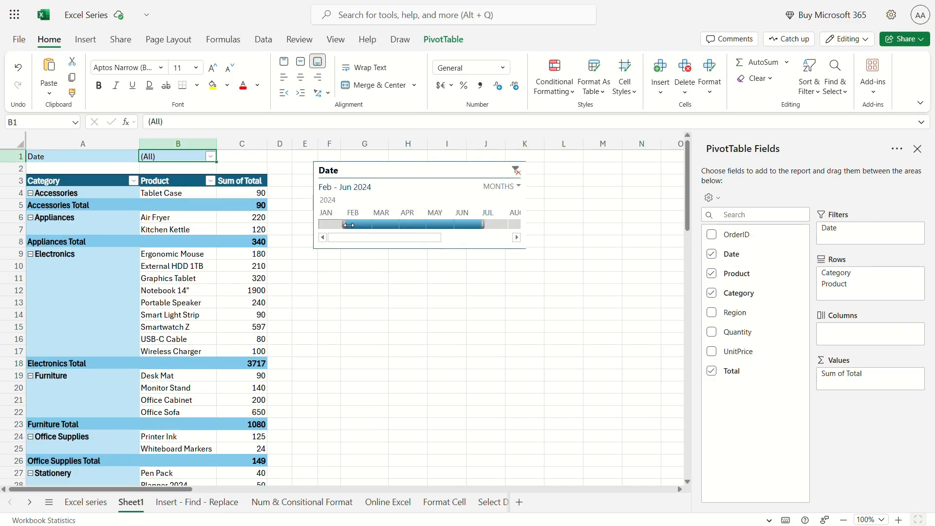
drag(345, 225, 379, 230)
drag(348, 226, 324, 227)
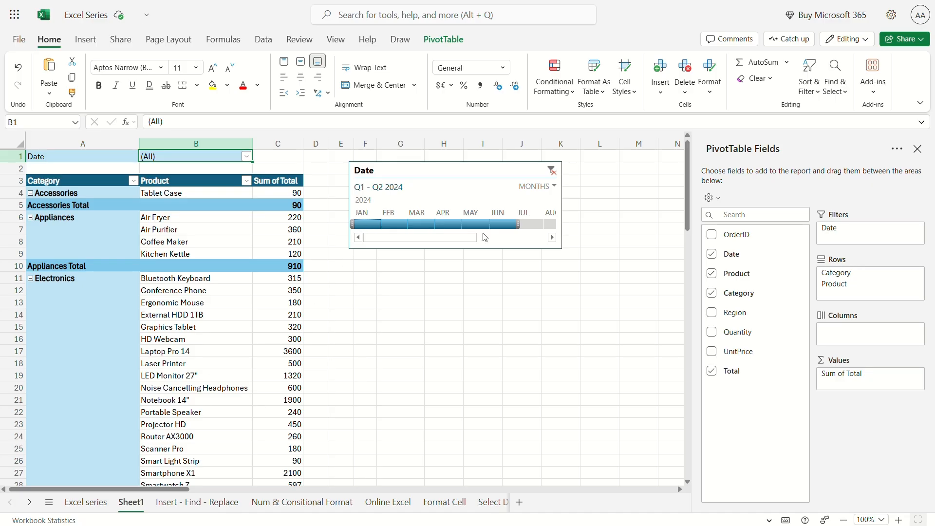
Add a Date slicer to the PivotTable and place it below the timeline
click(805, 255)
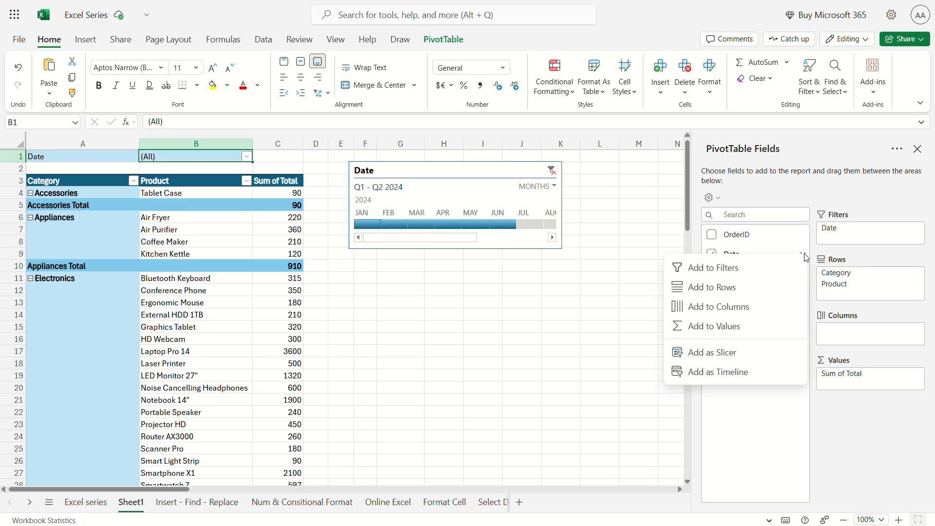
click(722, 358)
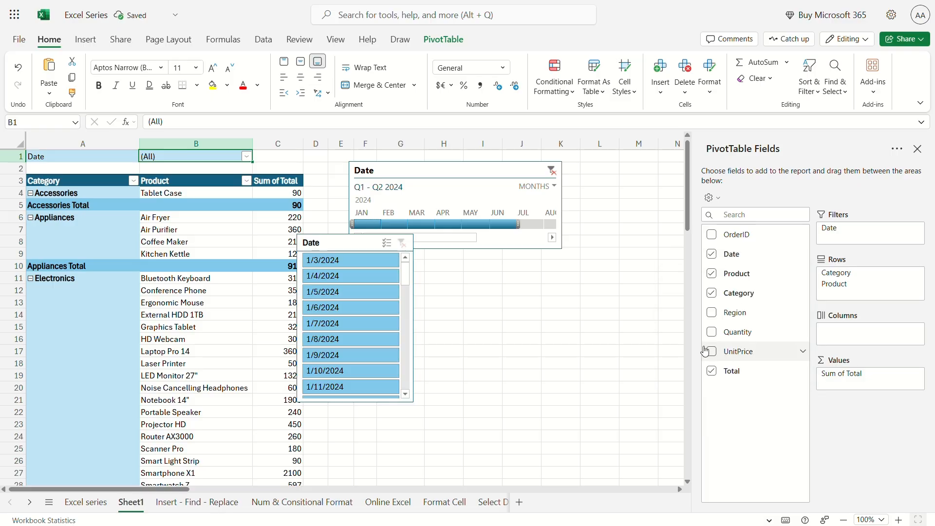
drag(337, 250, 412, 282)
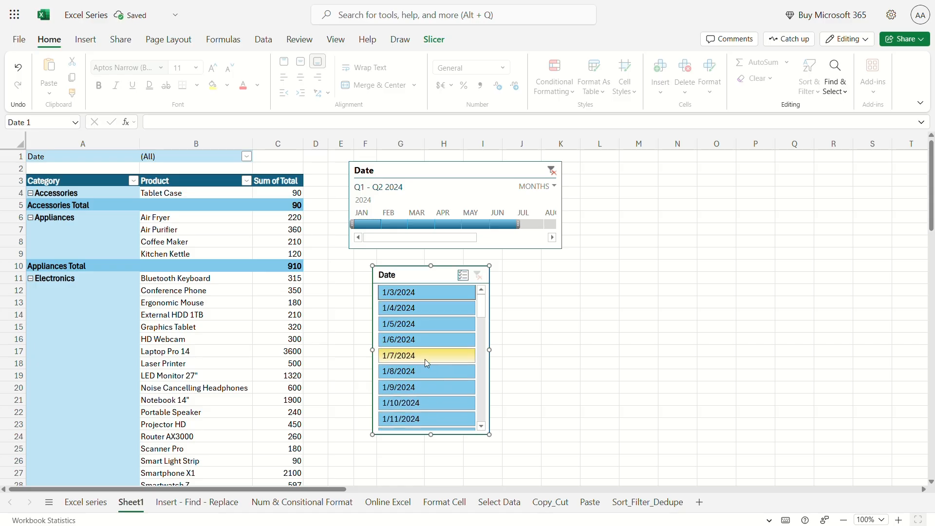
scroll(424, 358, down, 3)
scroll(425, 358, up, 3)
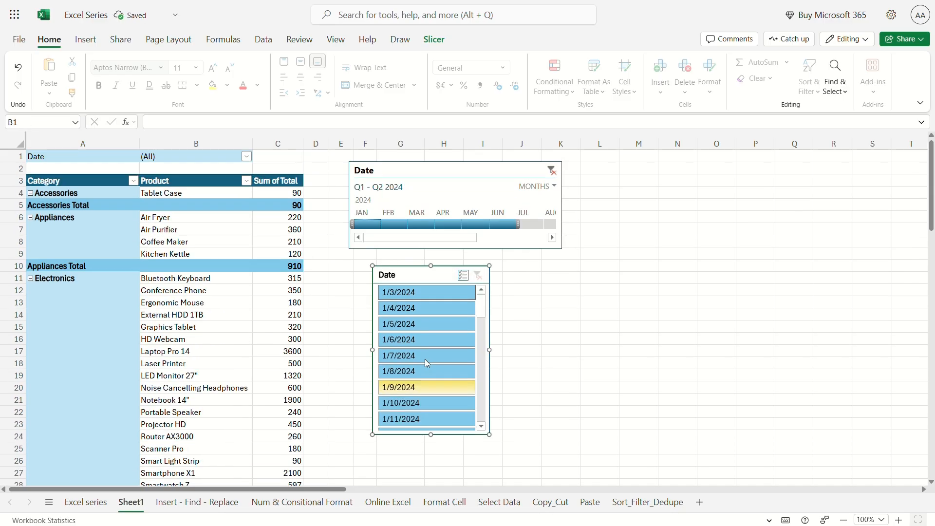
Filter with the Date slicer by 1/3/2024, 1/4/2024 and 1/5/2024 in turn, add 1/4/2024 to 1/5/2024, and finally select only 1/6/2024
drag(478, 305, 441, 291)
click(428, 293)
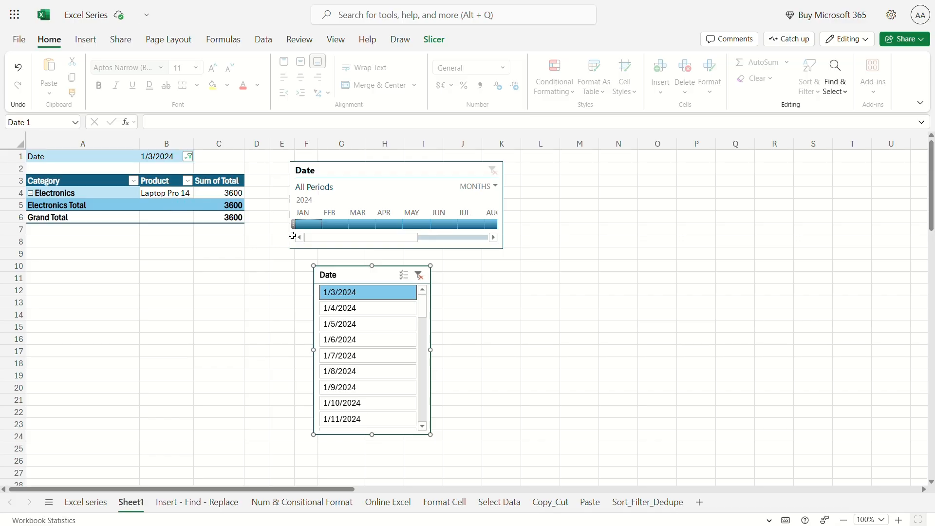
click(361, 309)
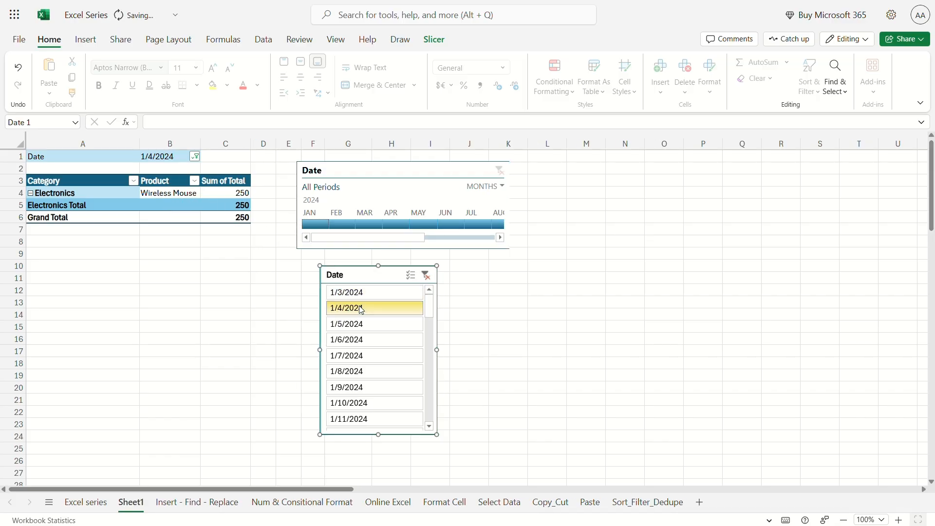
click(390, 321)
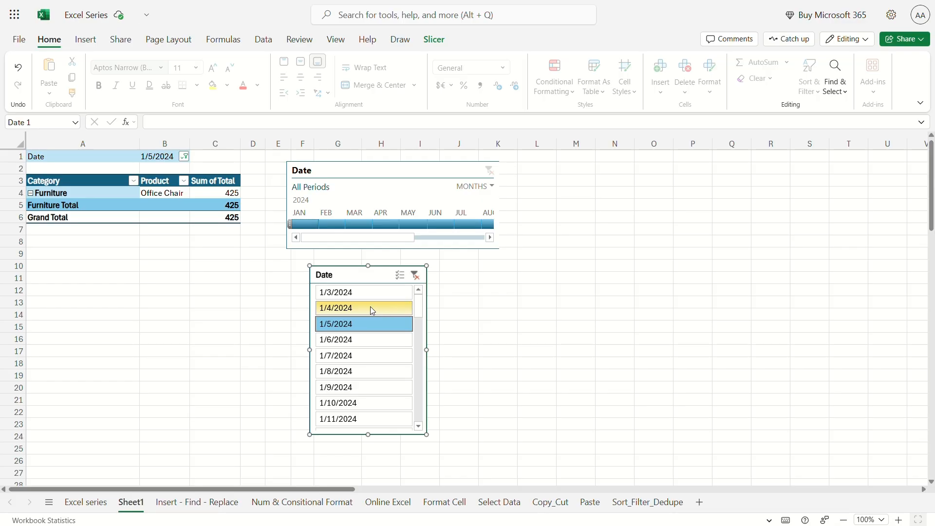
ctrl+click(373, 310)
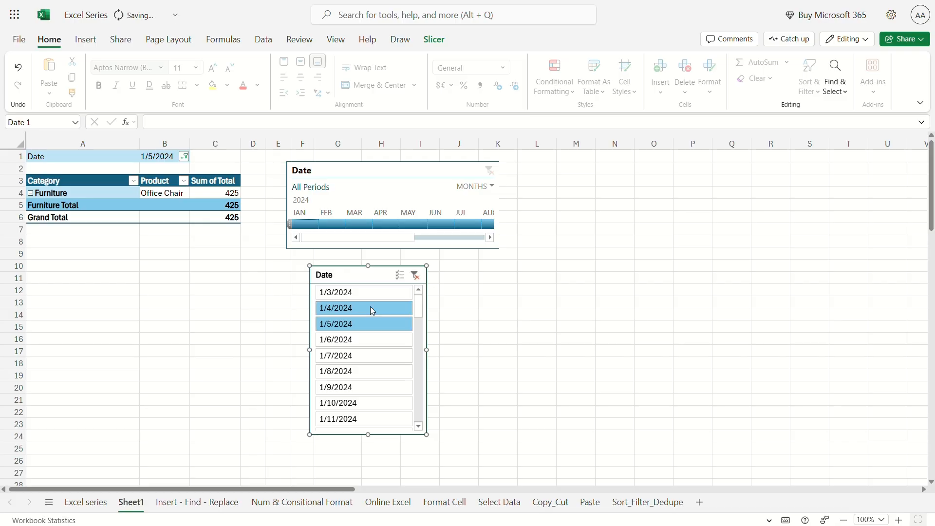
click(379, 338)
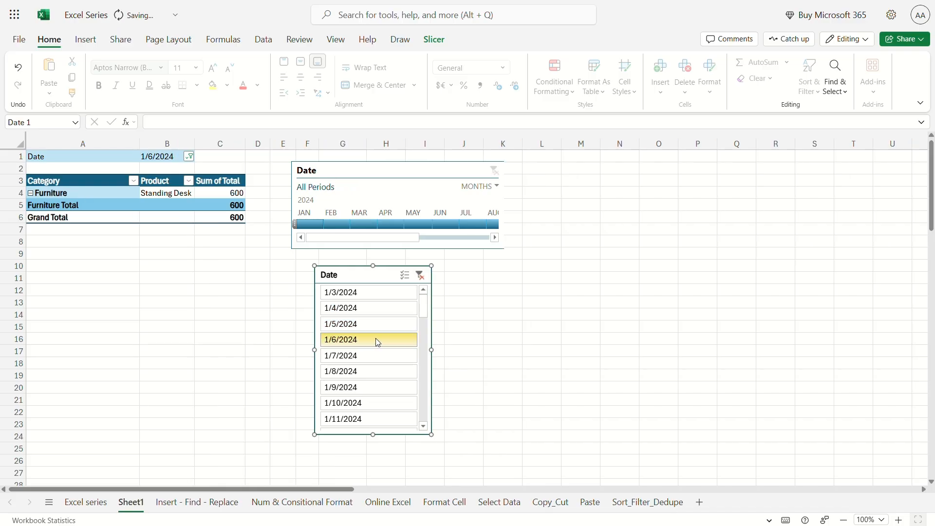
Add 1/7/2024, 1/8/2024 and 1/9/2024 to the 1/6/2024 selection in the Date slicer
ctrl+click(372, 362)
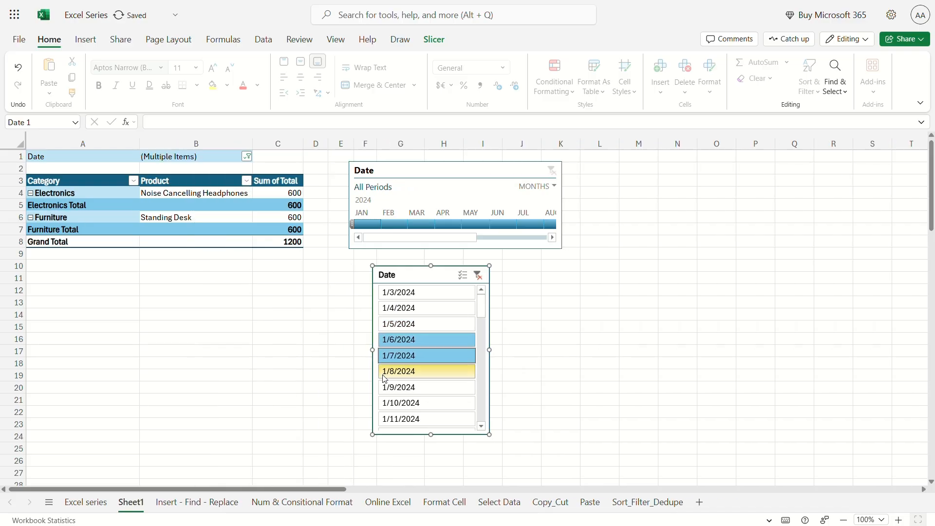
ctrl+click(400, 374)
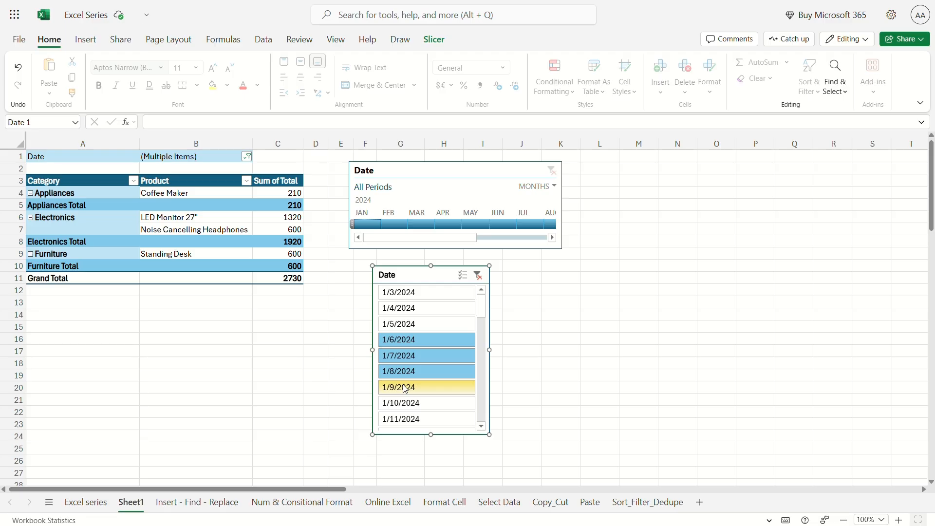
Open the value field settings for Sum of Total and review the available summary functions
click(267, 229)
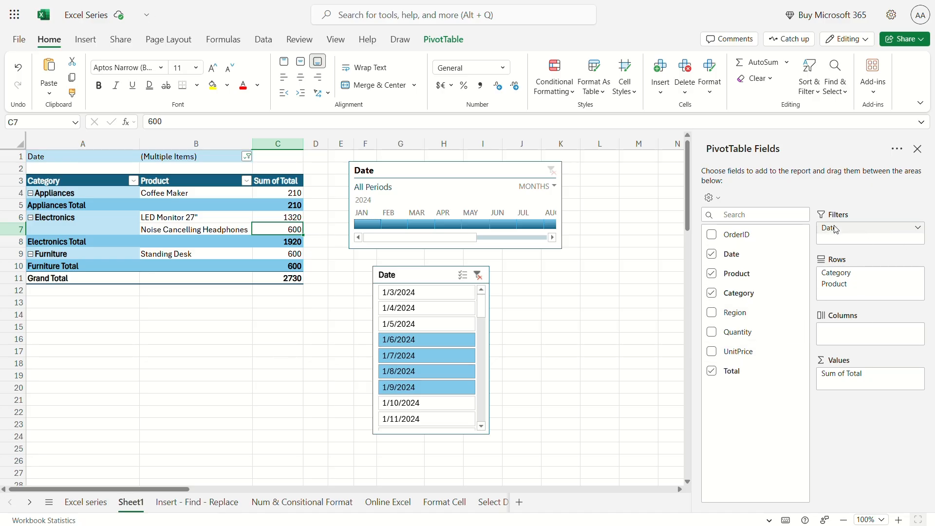
click(921, 374)
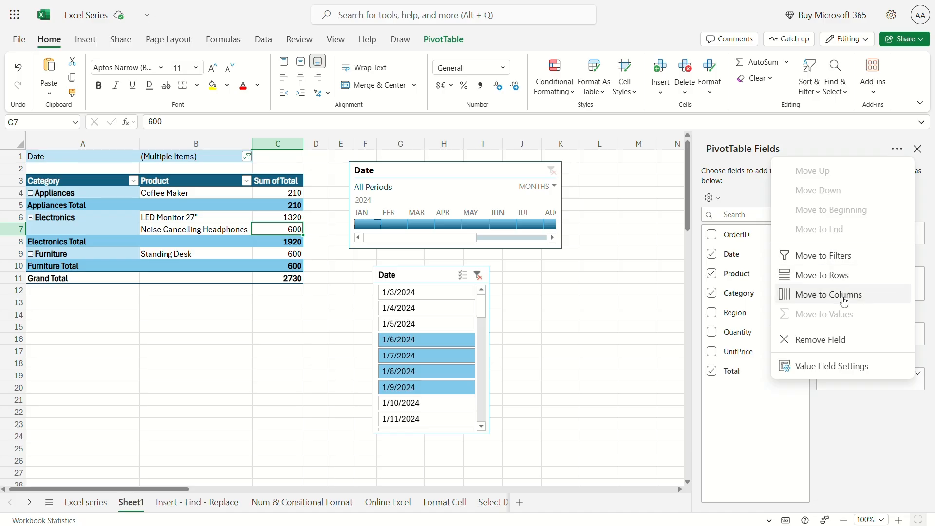
click(868, 370)
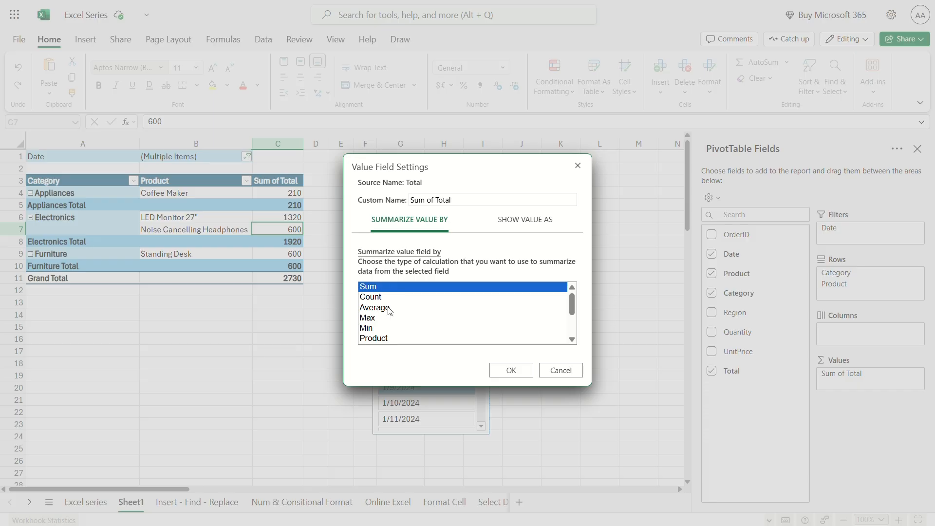
scroll(389, 311, down, 5)
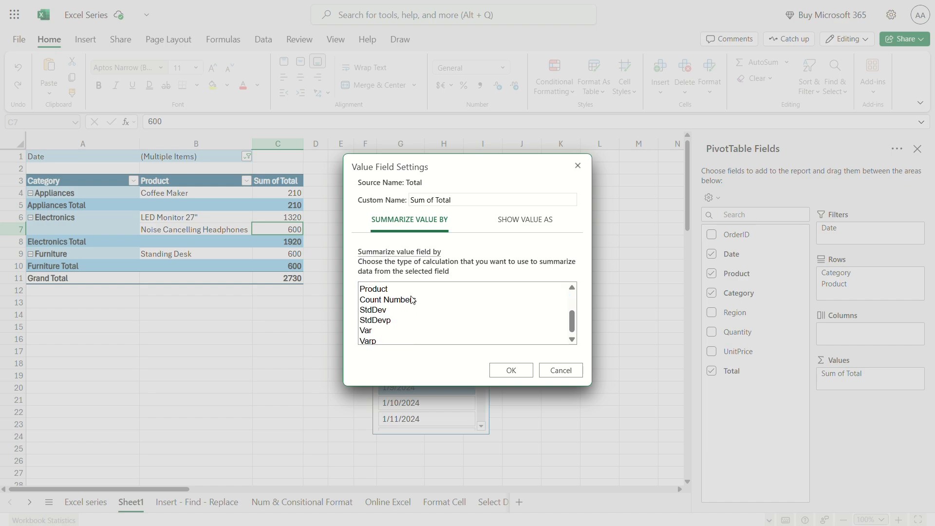
scroll(410, 298, down, 1)
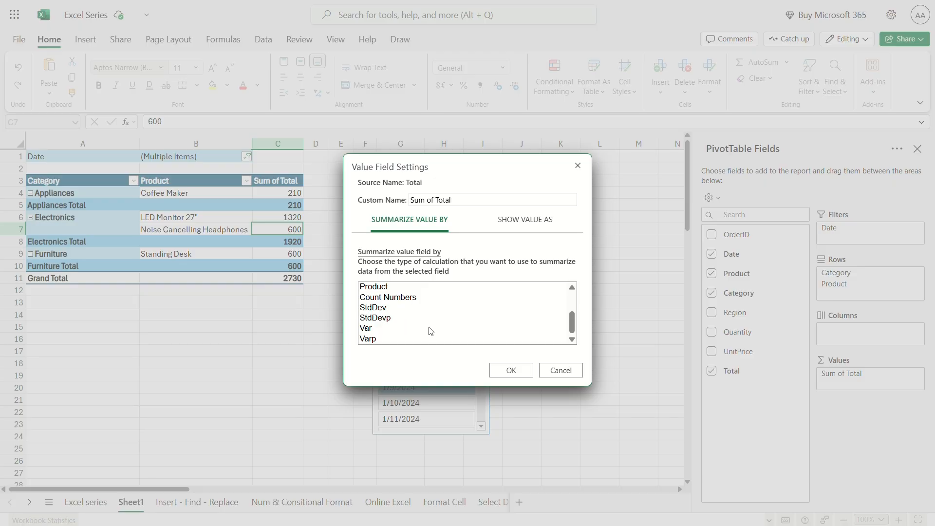
scroll(431, 332, up, 2)
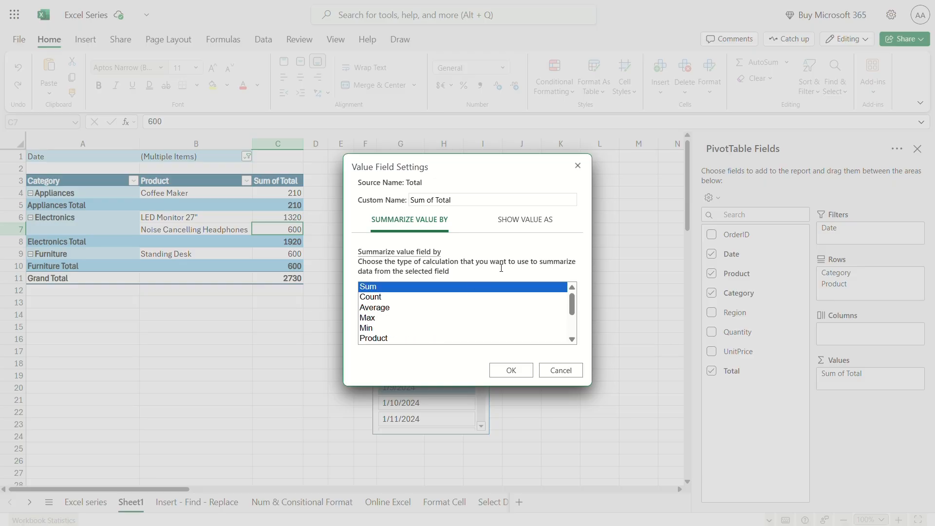
Show Sum of Total as a percentage of the grand total and check the Electronics products' shares against the category subtotal
click(529, 222)
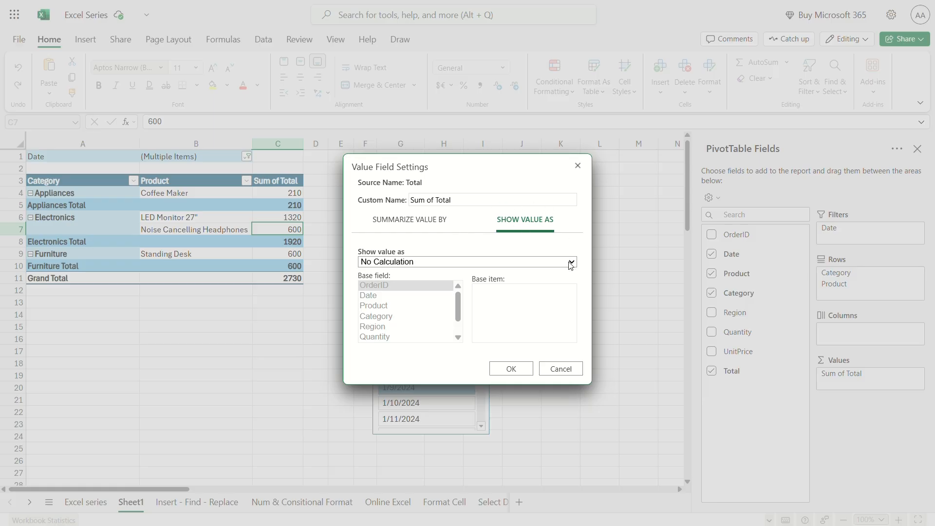
key(Down)
click(511, 369)
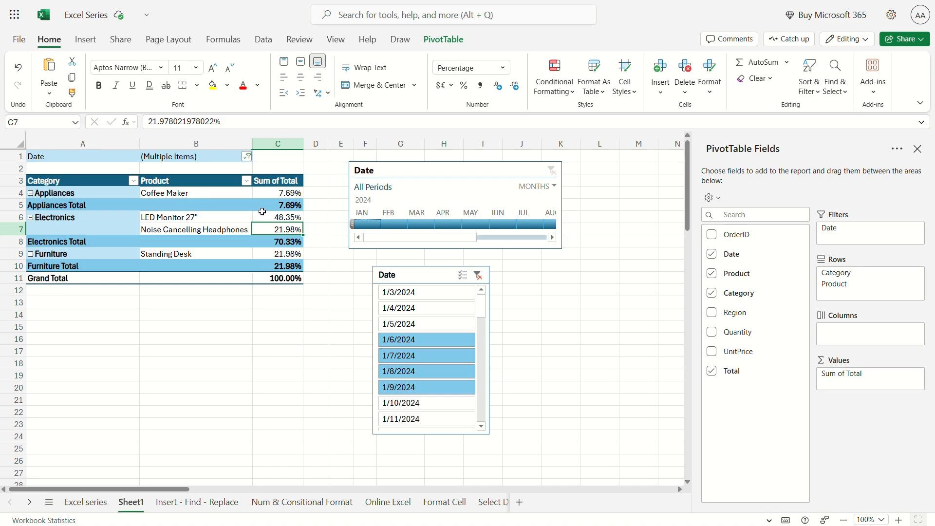
click(204, 219)
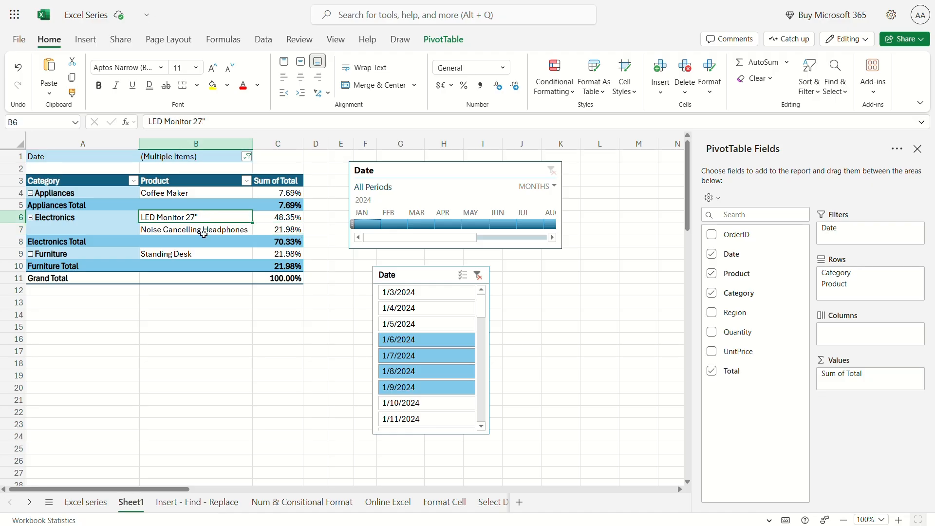
click(204, 234)
drag(289, 223, 288, 237)
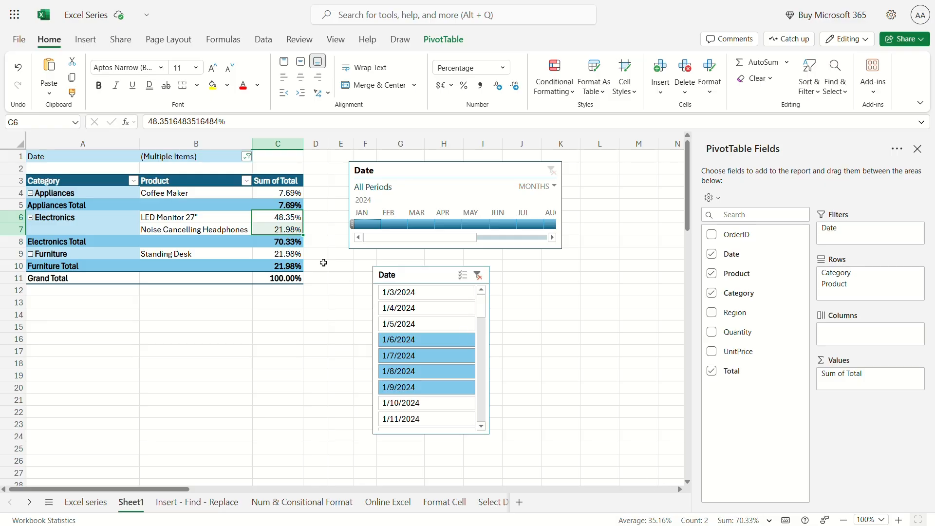
click(285, 242)
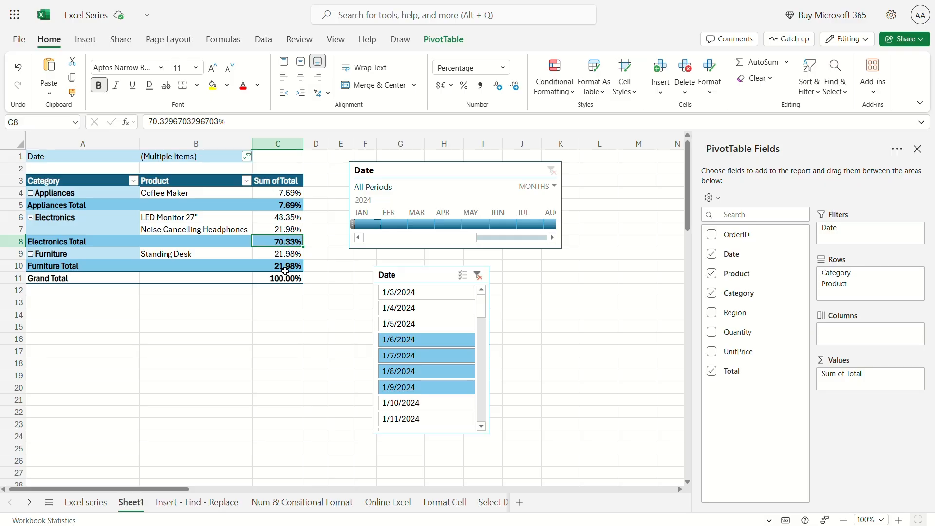
Set Show Value As for Sum of Total to No Calculation
click(918, 374)
click(837, 365)
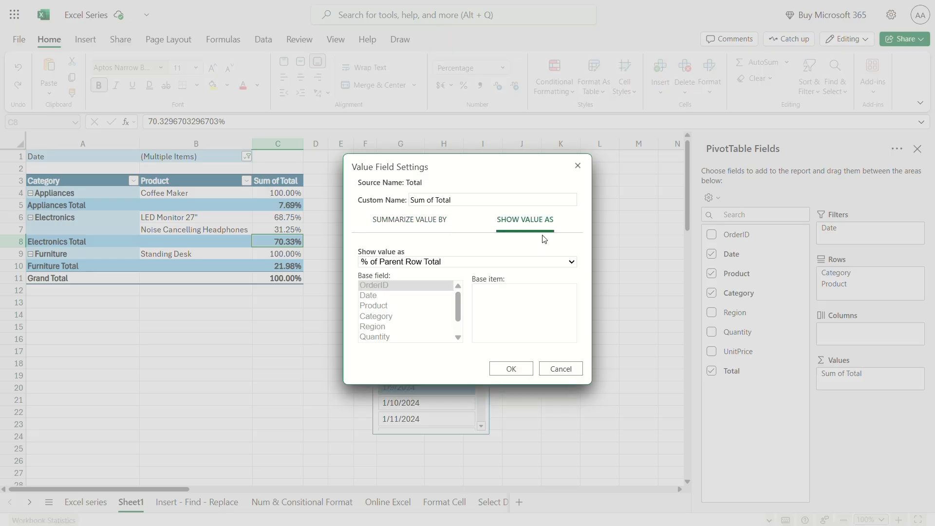
click(567, 263)
click(500, 279)
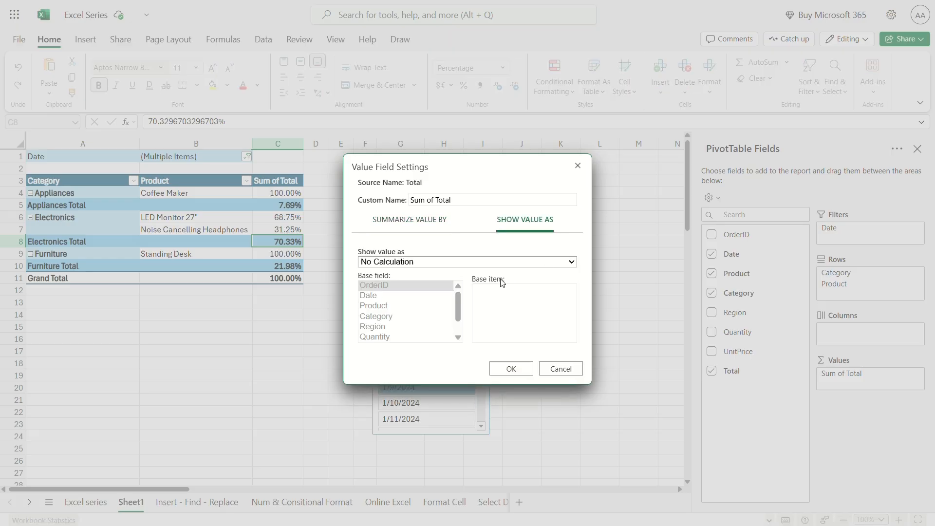
click(512, 369)
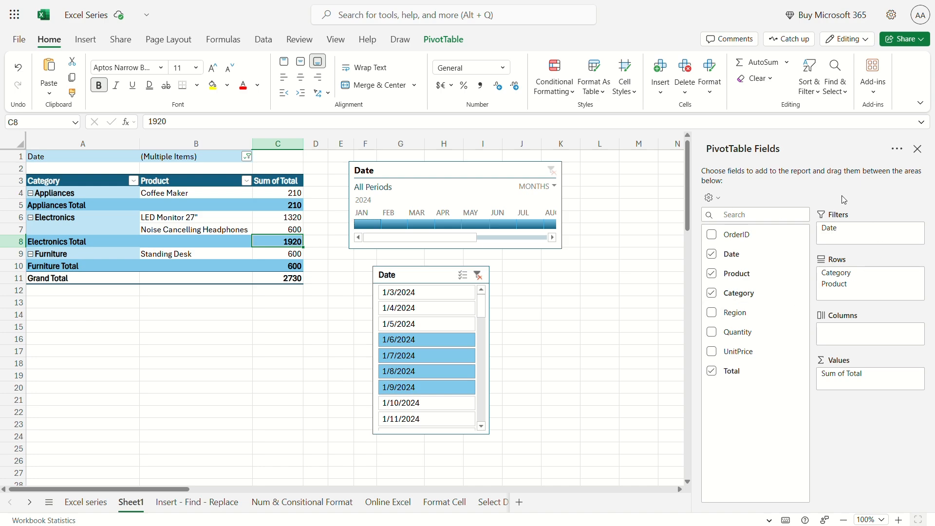
Hide the PivotTable field list and show it again
click(449, 42)
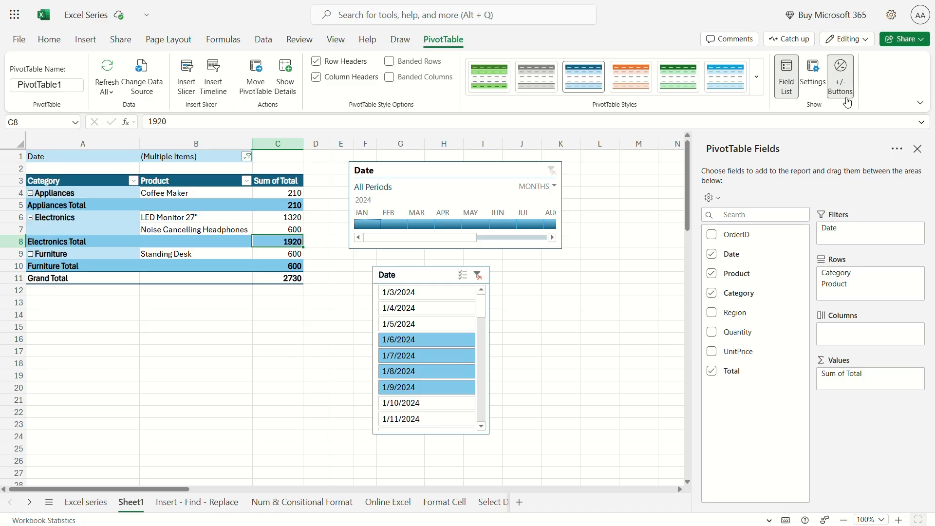
click(791, 98)
click(787, 78)
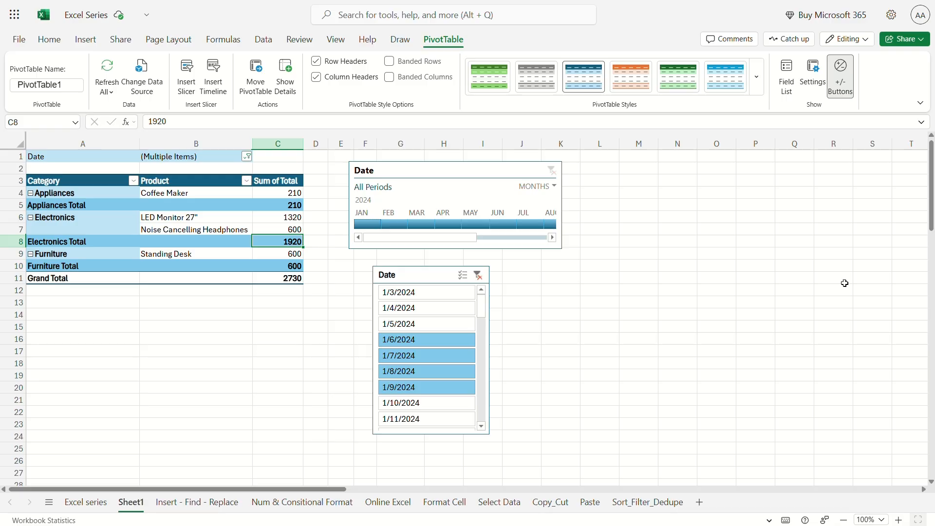
click(793, 87)
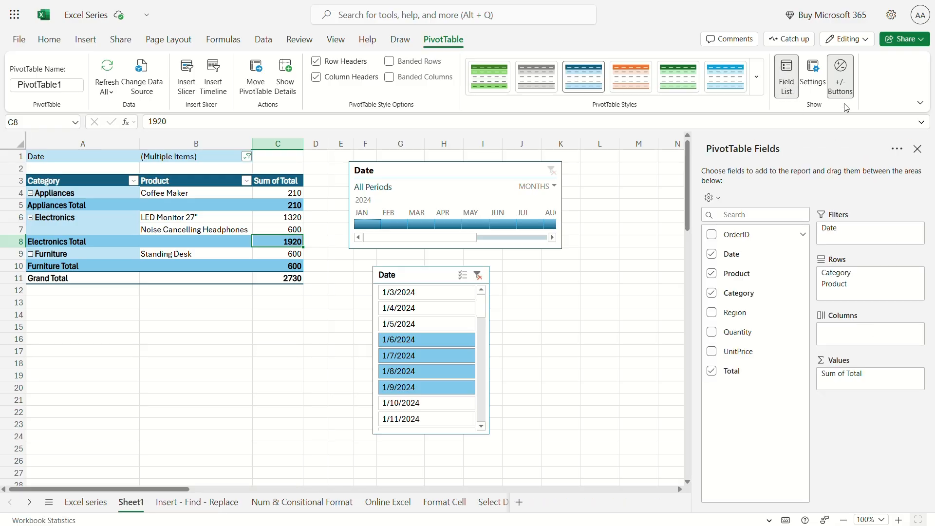
Collapse the Electronics category in the PivotTable and expand it again
click(34, 198)
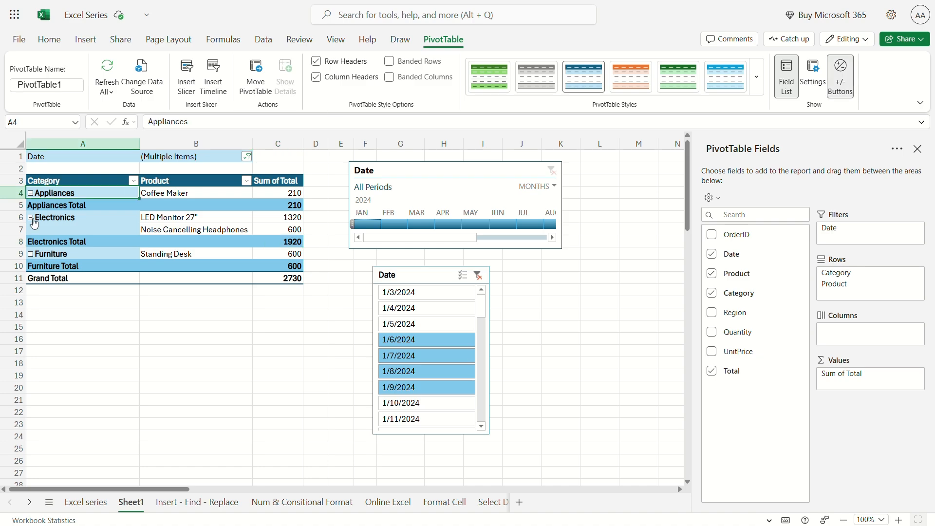
click(32, 219)
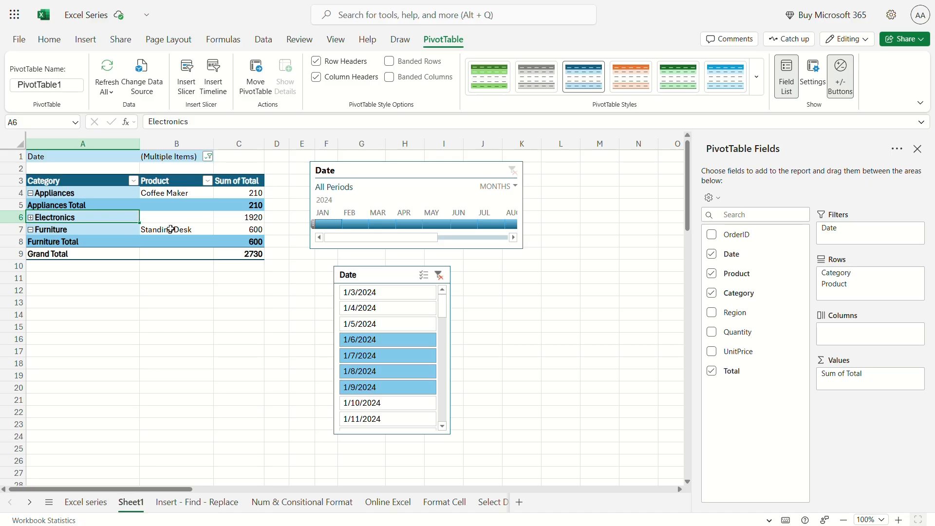
click(31, 217)
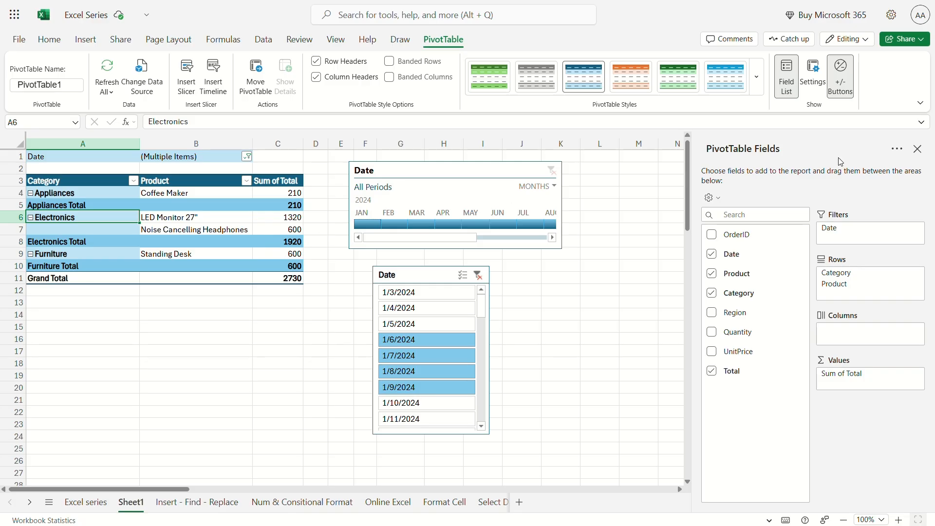
Turn off the expand and collapse (+/-) buttons in the PivotTable and turn them back on
click(841, 96)
click(847, 89)
click(847, 92)
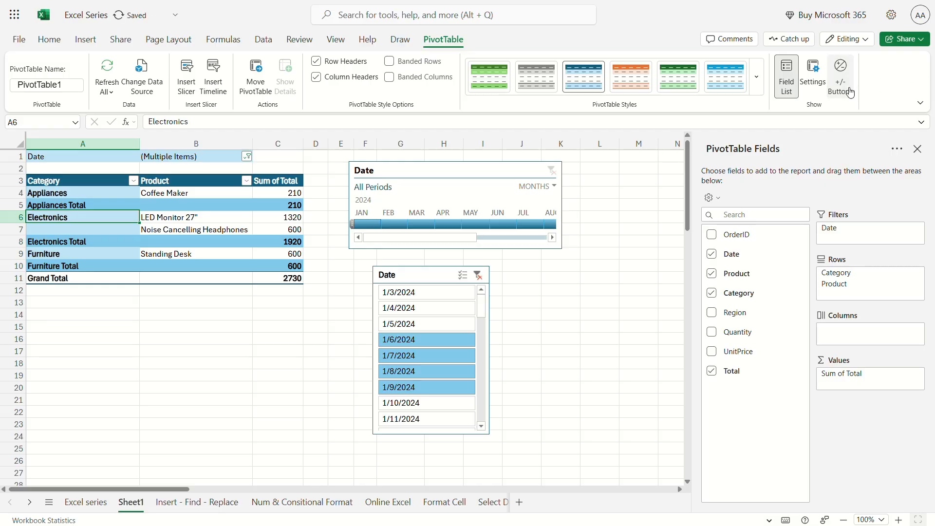
click(186, 235)
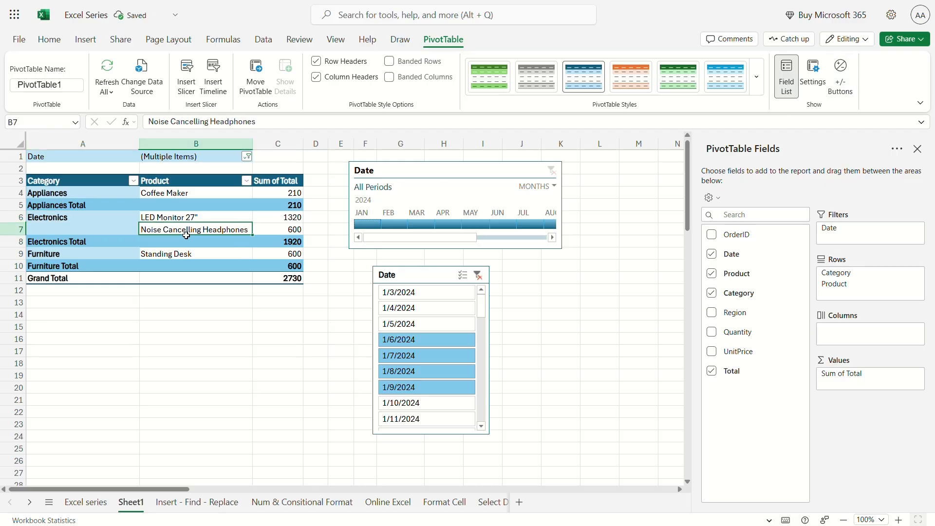
click(119, 223)
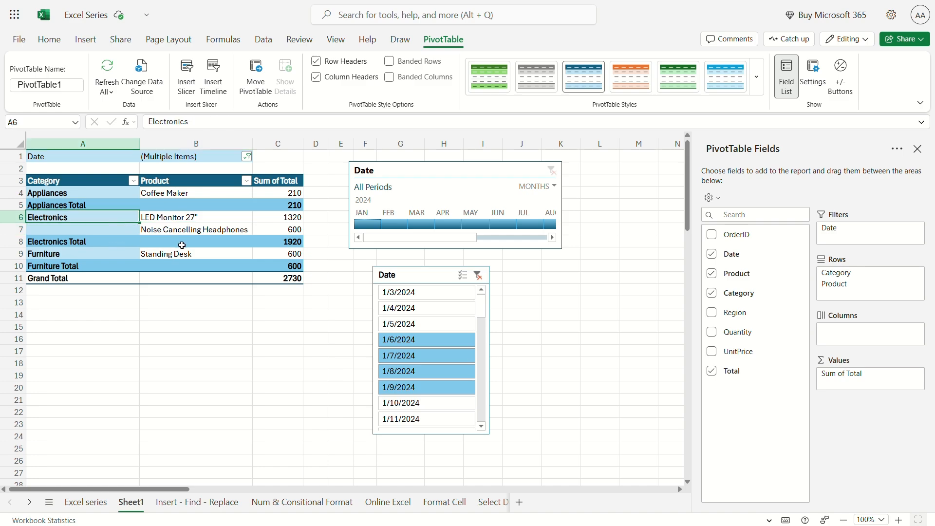
click(843, 91)
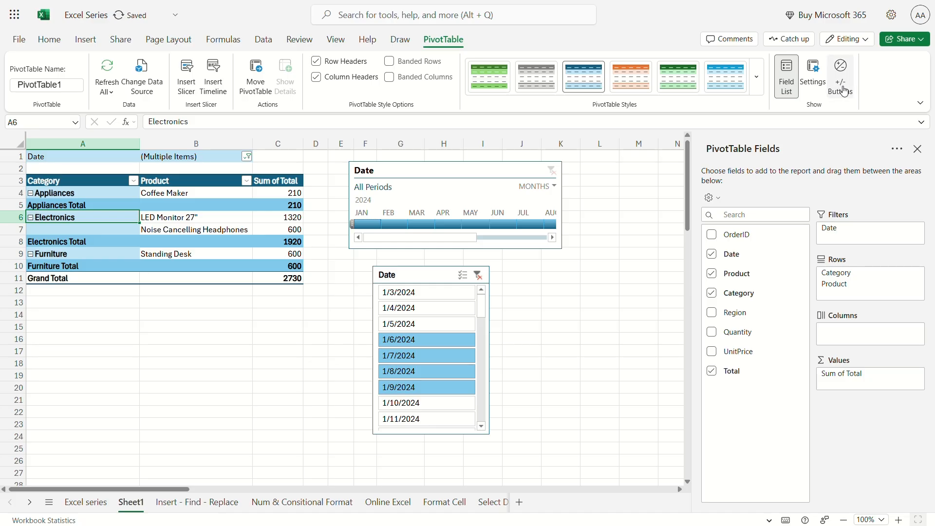
click(799, 99)
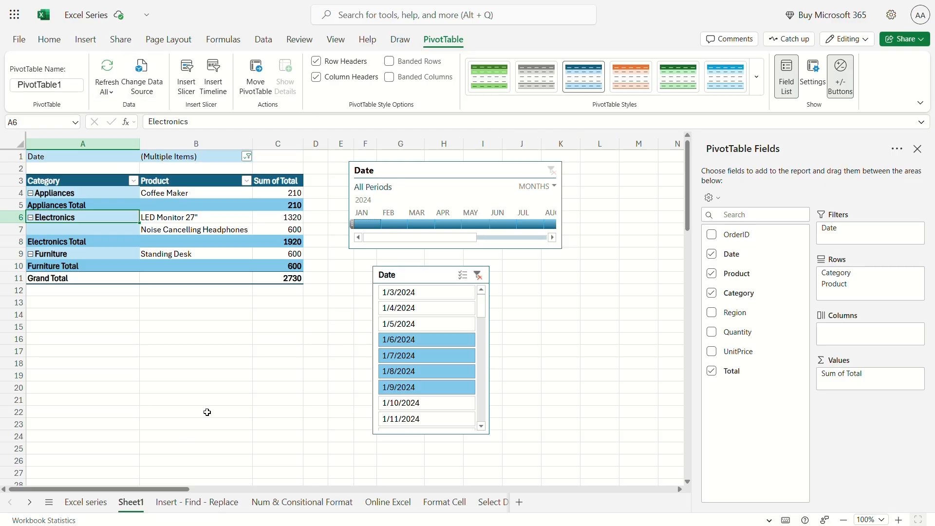
On the Insert - Find - Replace sheet, set the Total of the LED Monitor 27" order to 1000
click(155, 222)
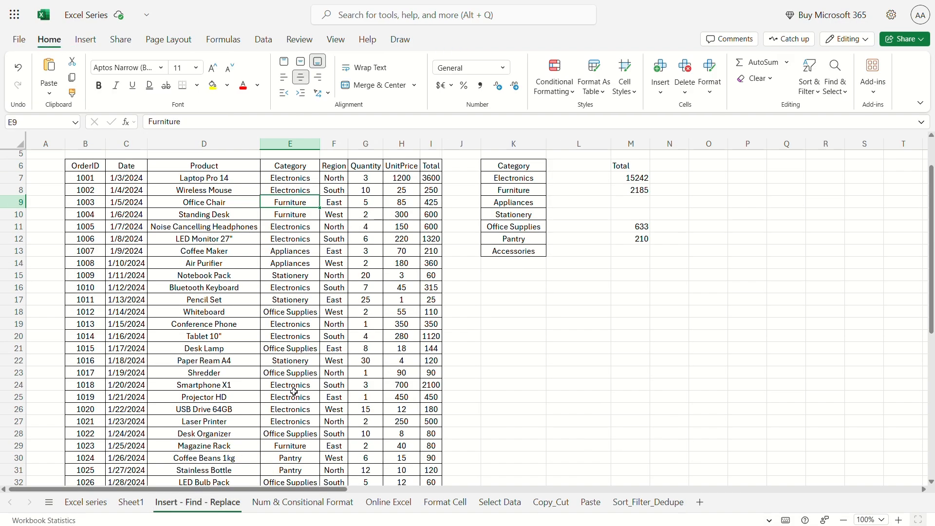
click(436, 240)
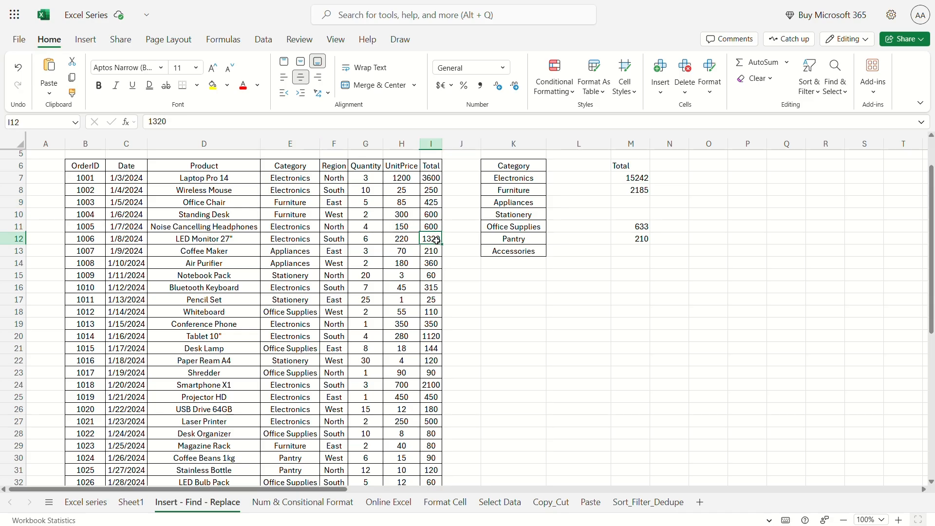
text(1000)
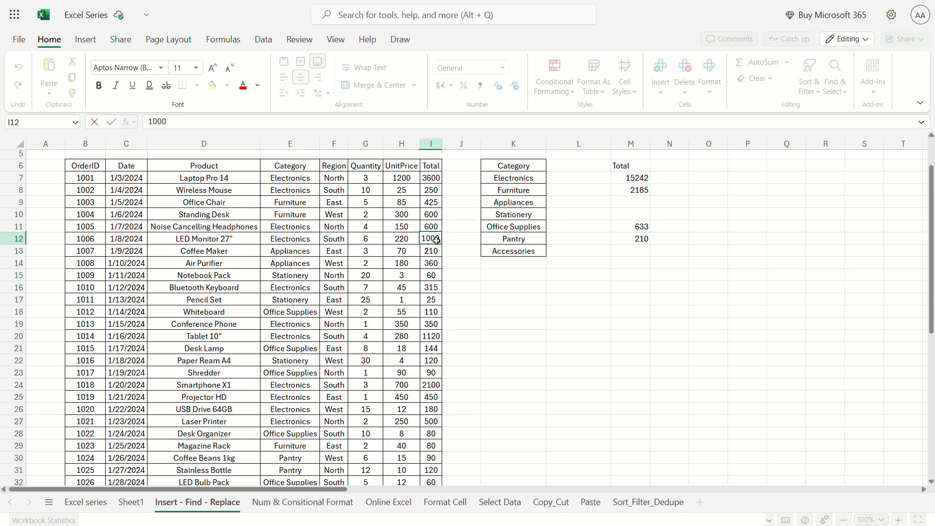
key(Return)
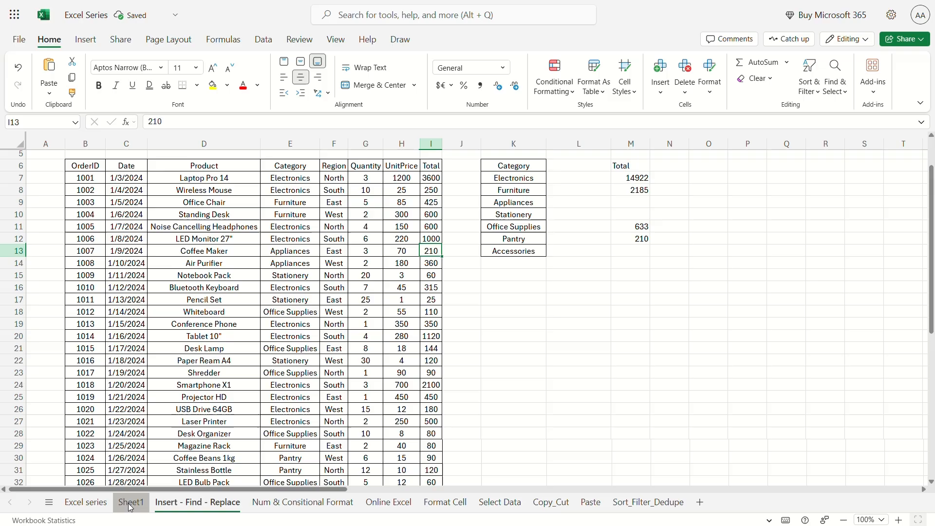
Return to Sheet1, refresh the PivotTable with the edited source data, and show the available refresh options
click(130, 503)
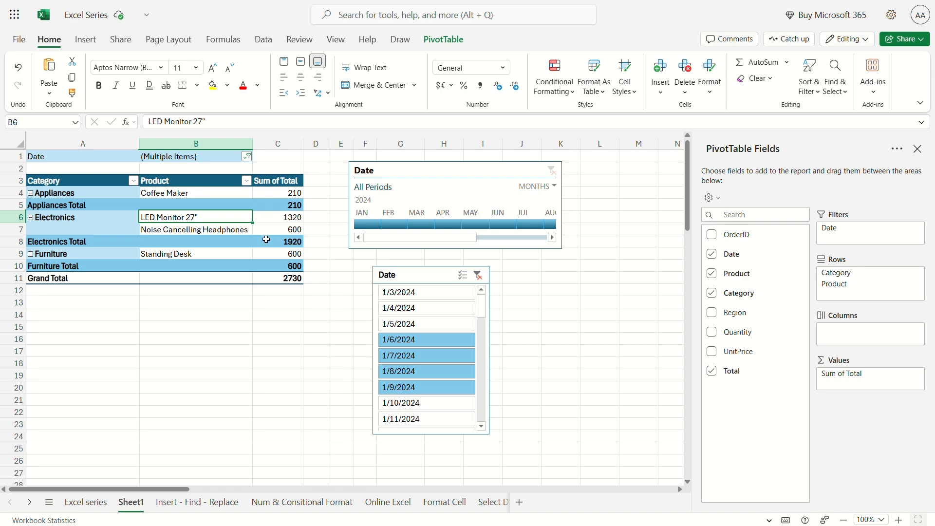
click(436, 43)
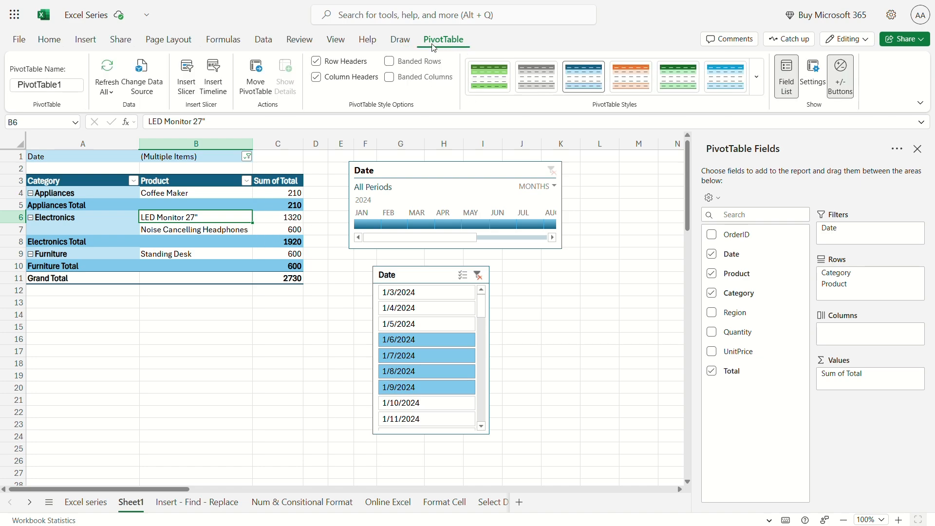
click(108, 74)
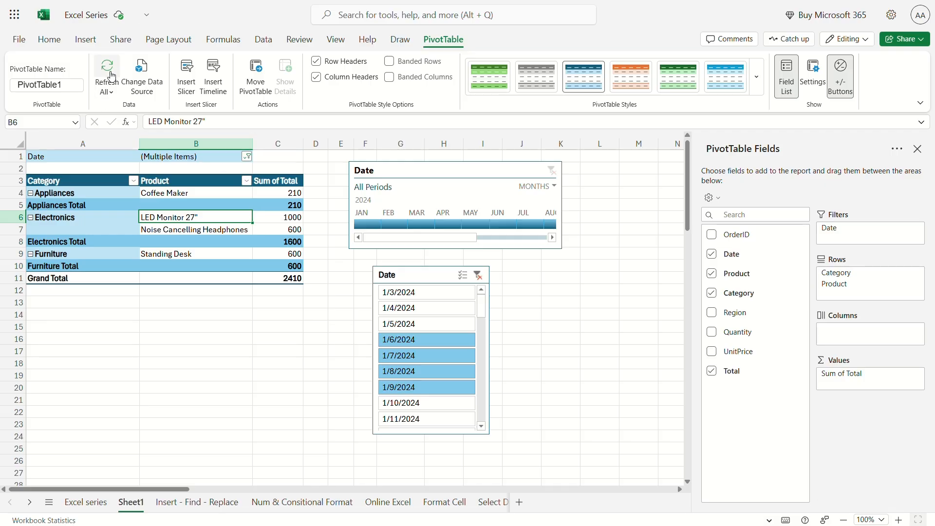
click(113, 90)
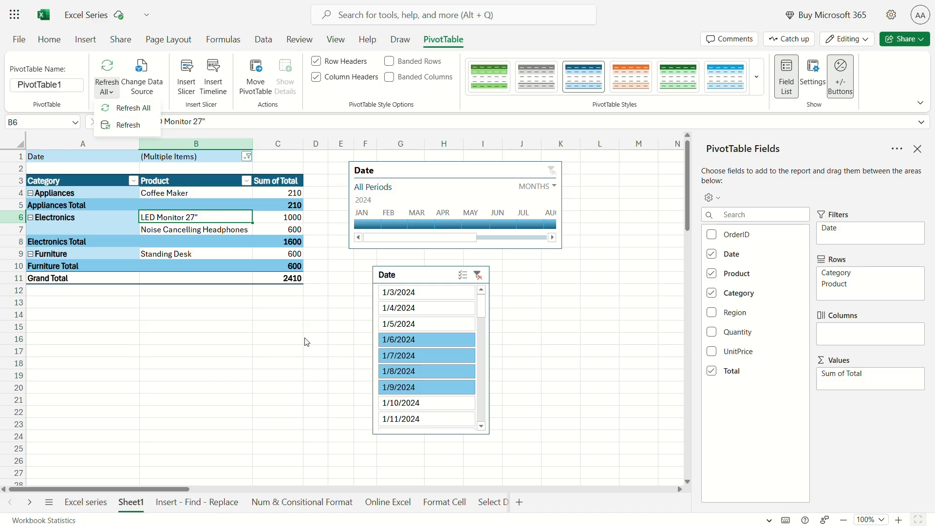
Review the source range used by the PivotTable and leave it without making changes
key(Escape)
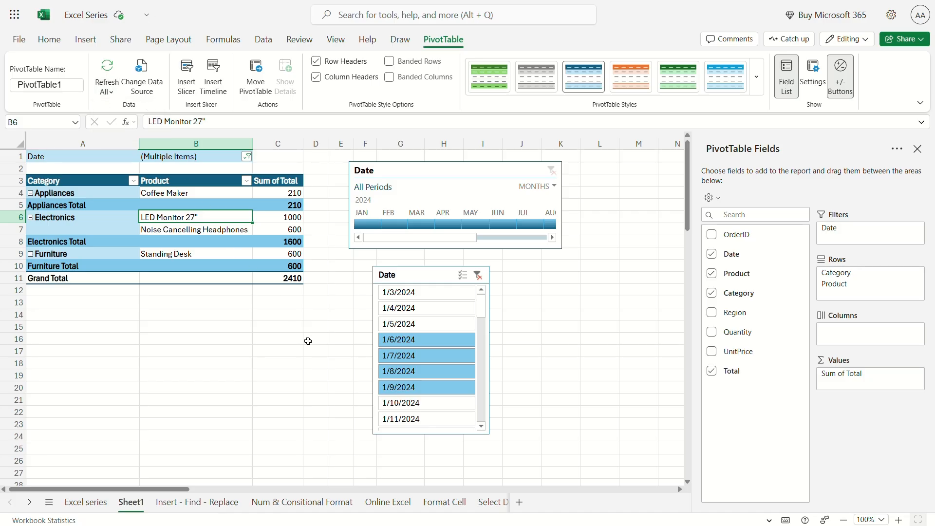
click(140, 77)
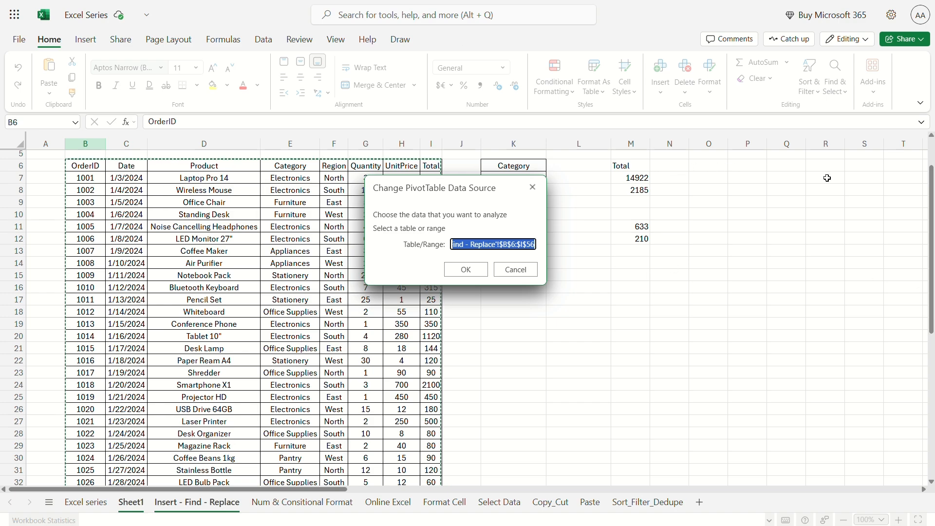
click(509, 272)
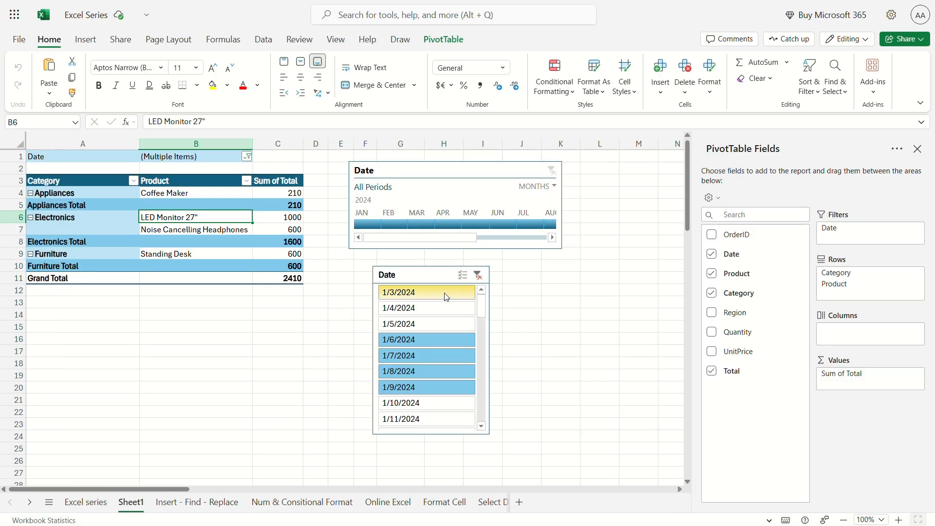
Extract the source records behind the Electronics Total to a new sheet and select their two Total values
click(444, 41)
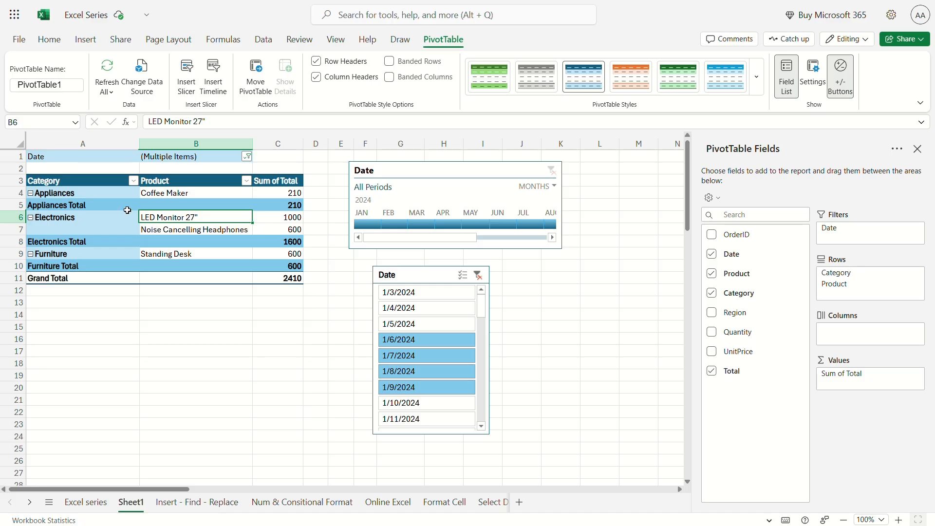
click(275, 222)
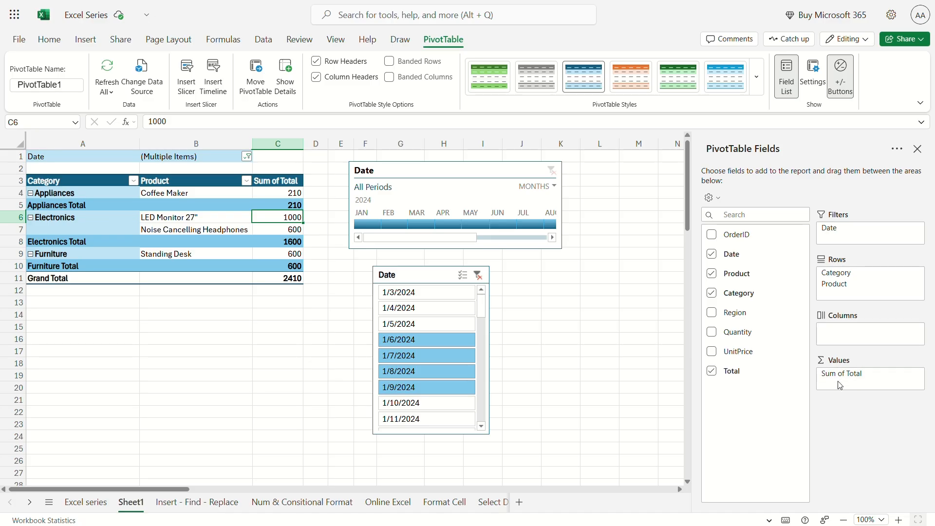
click(286, 205)
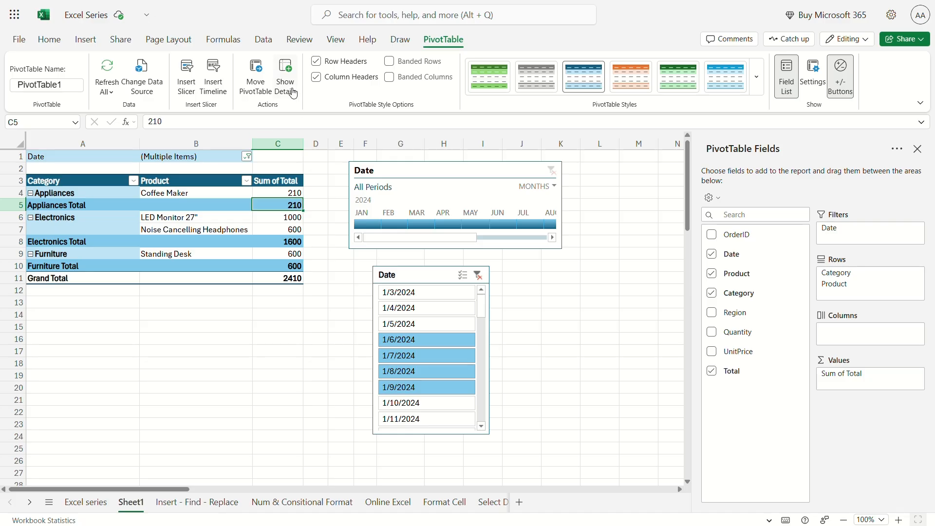
click(294, 242)
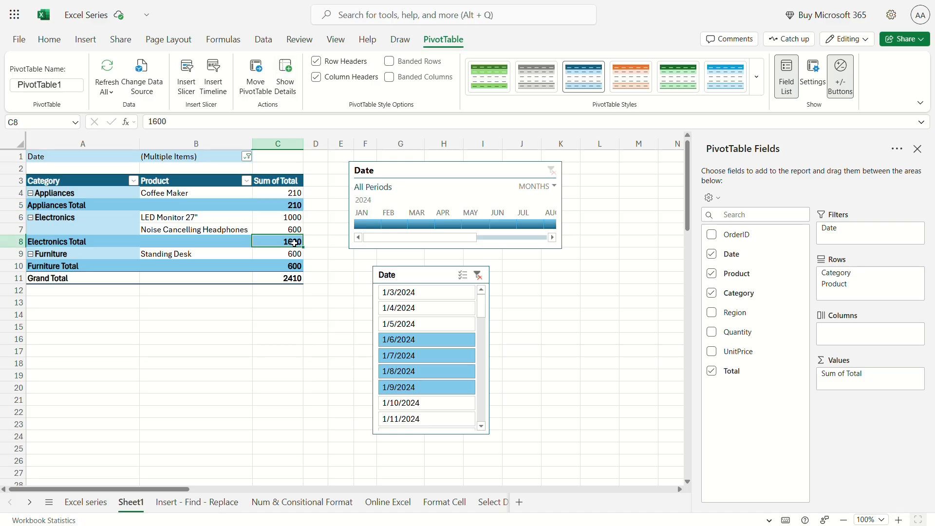
click(288, 78)
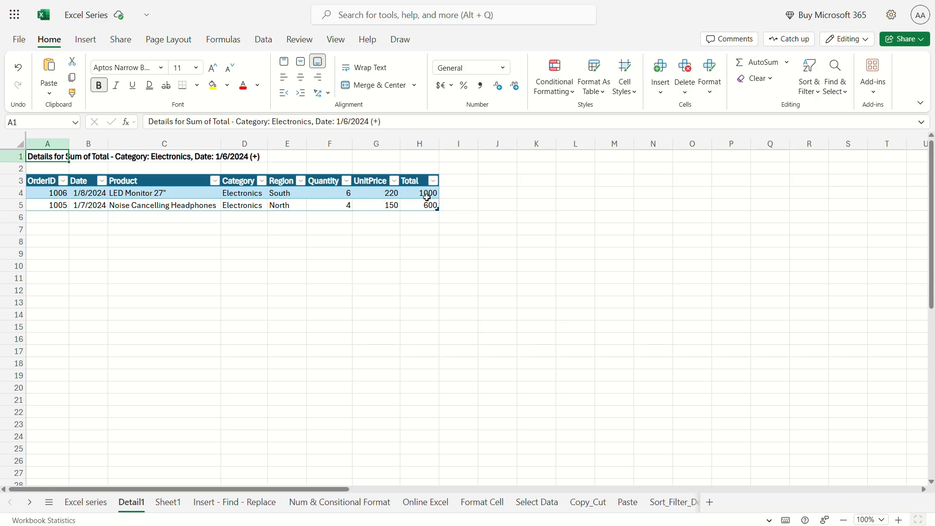
drag(425, 196, 425, 206)
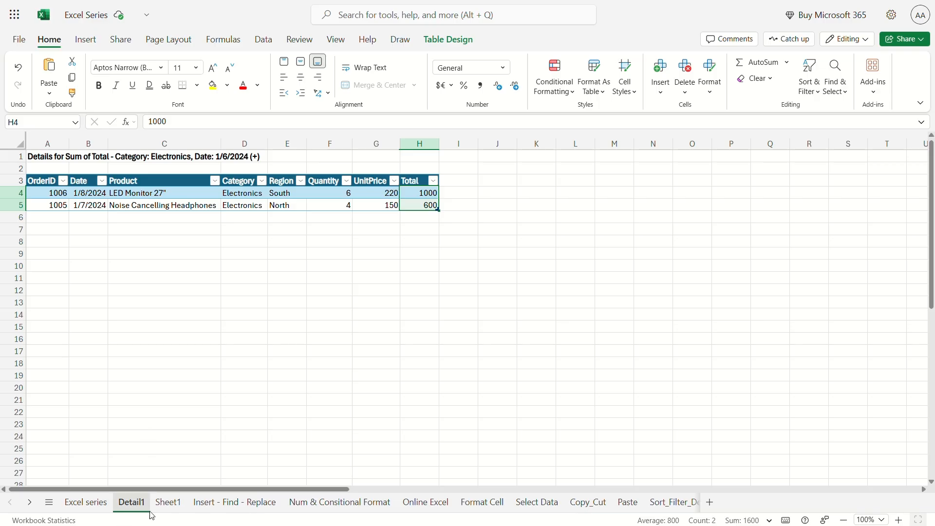
On Sheet1, remove Product from the PivotTable, then extract the records behind the Electronics total to another sheet and select them
click(169, 502)
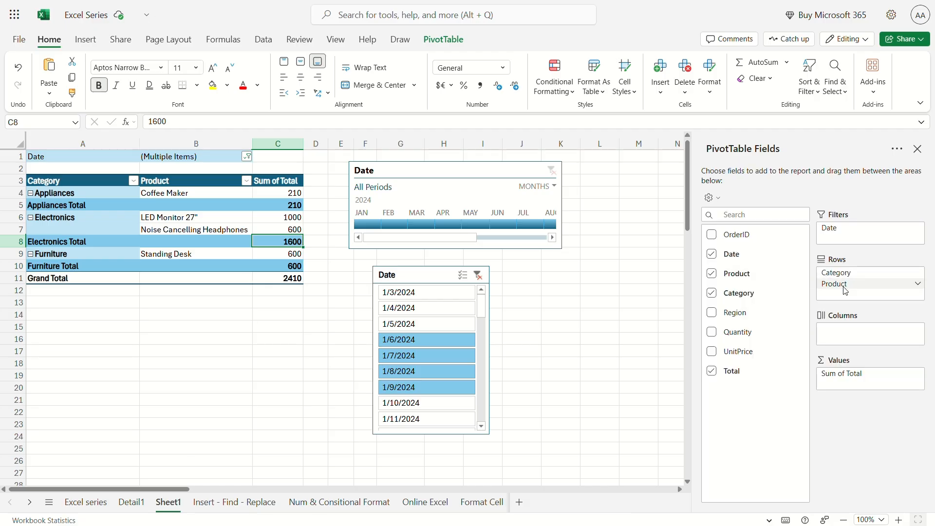
click(712, 274)
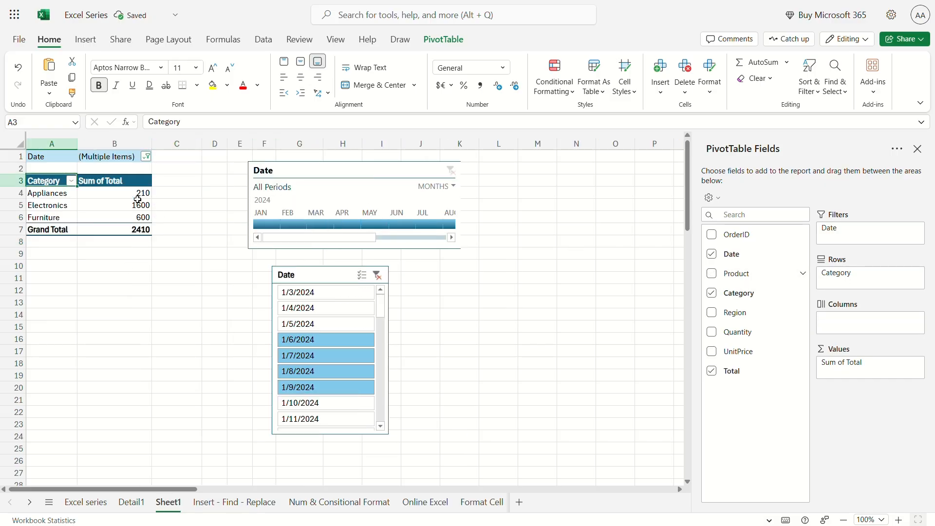
click(129, 206)
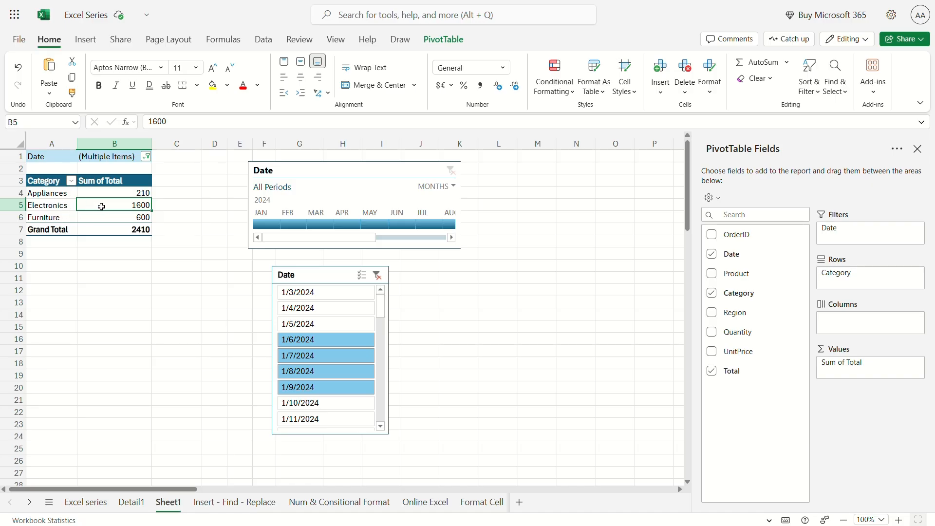
click(440, 43)
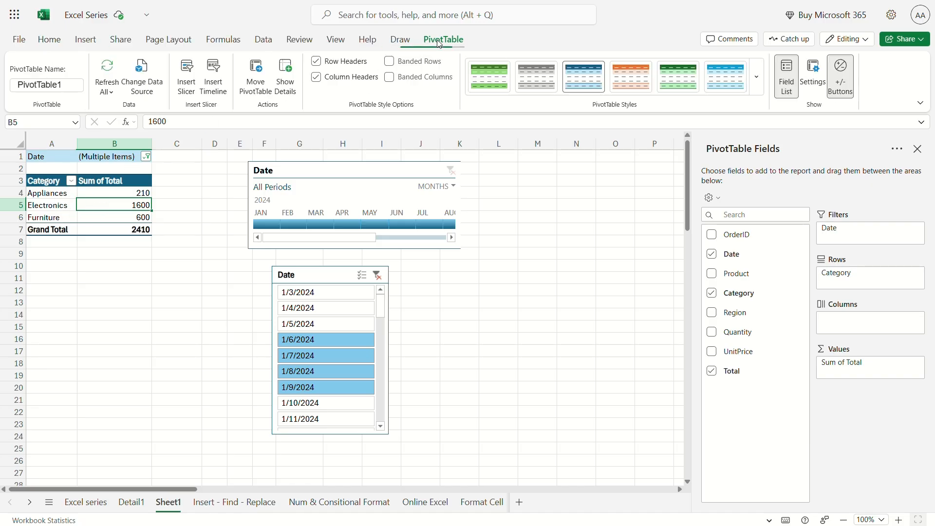
click(289, 68)
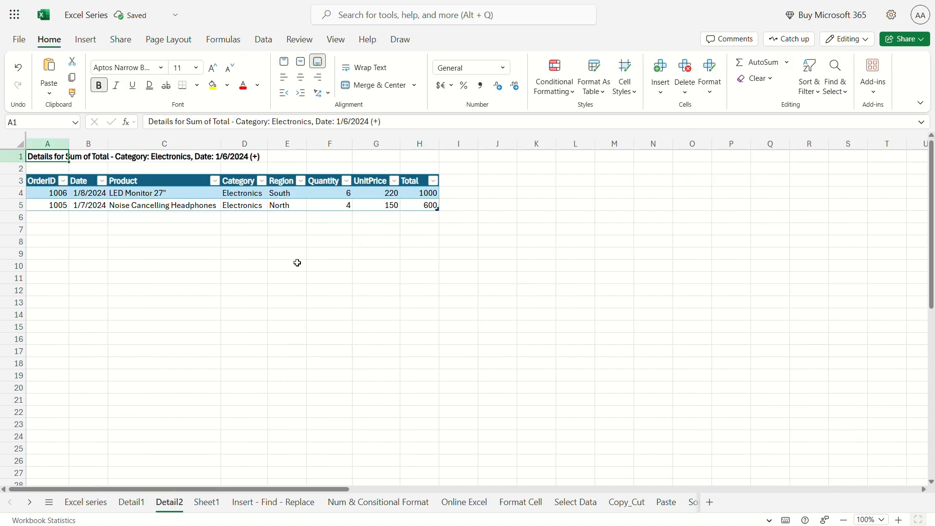
drag(56, 193, 421, 212)
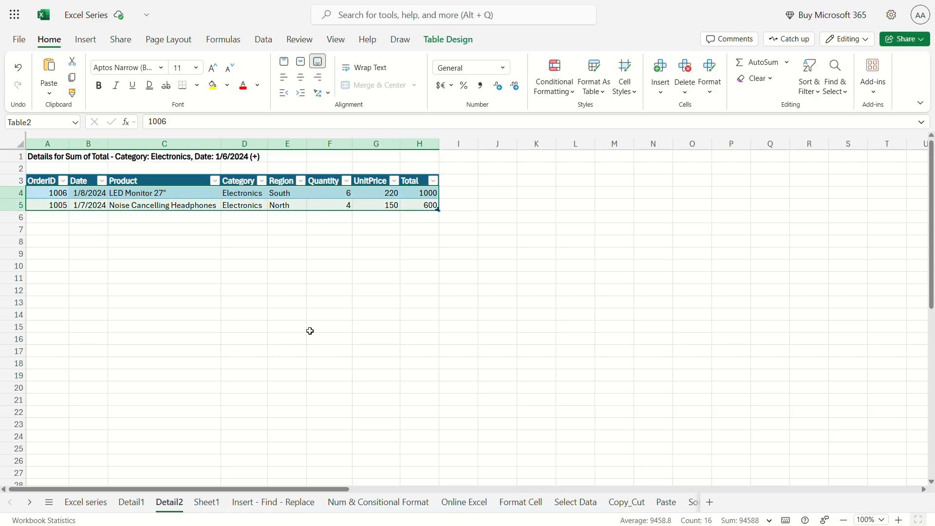
Return to Sheet1 and turn on banded rows and banded columns for the PivotTable
click(206, 504)
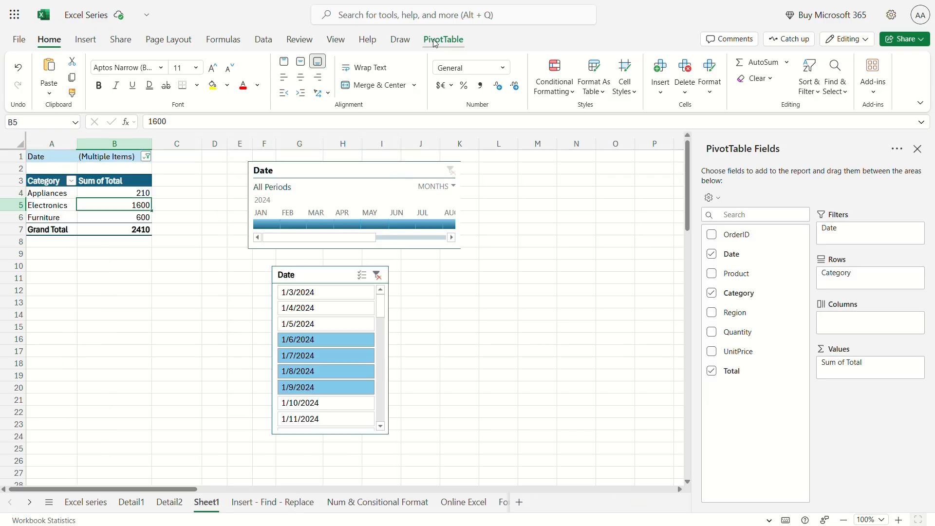
click(437, 40)
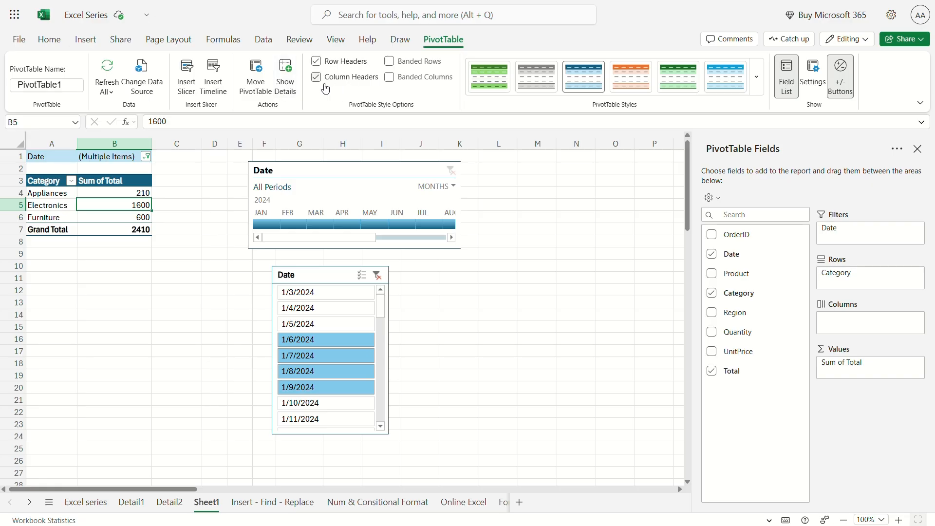
click(392, 66)
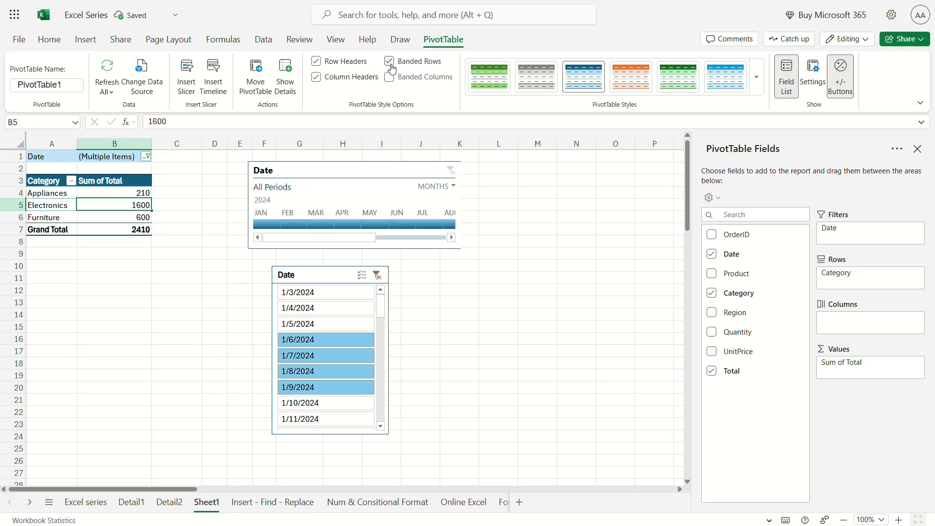
click(389, 77)
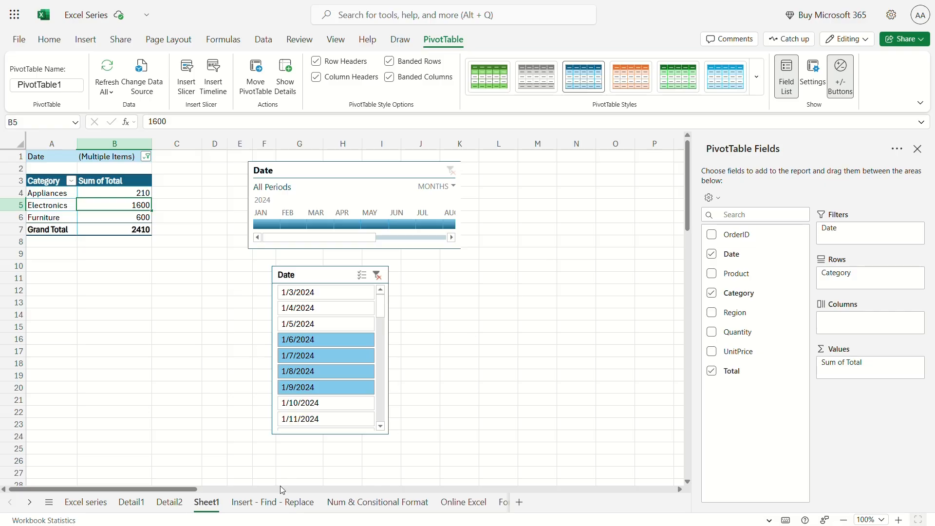
On the Insert - Find - Replace sheet, find the next match for "mouse", list all matches, and examine them in the table
click(269, 502)
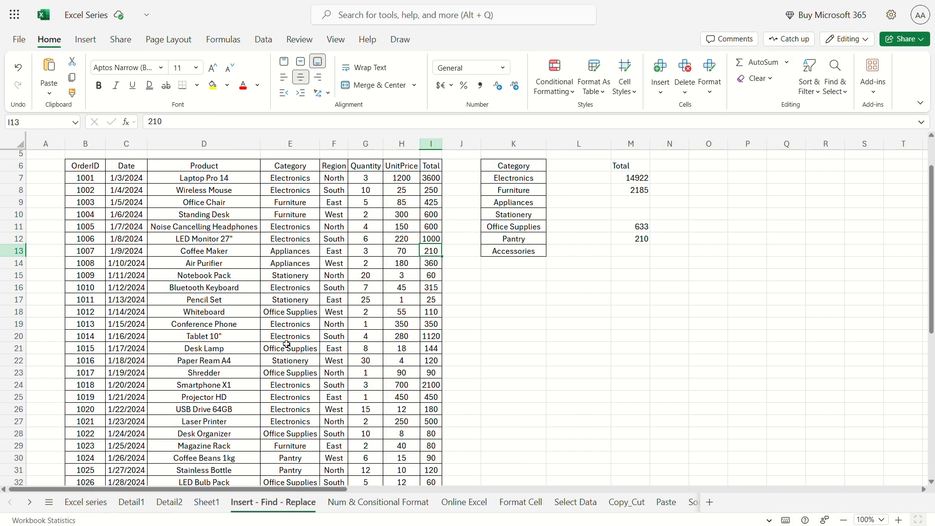
scroll(286, 344, up, 2)
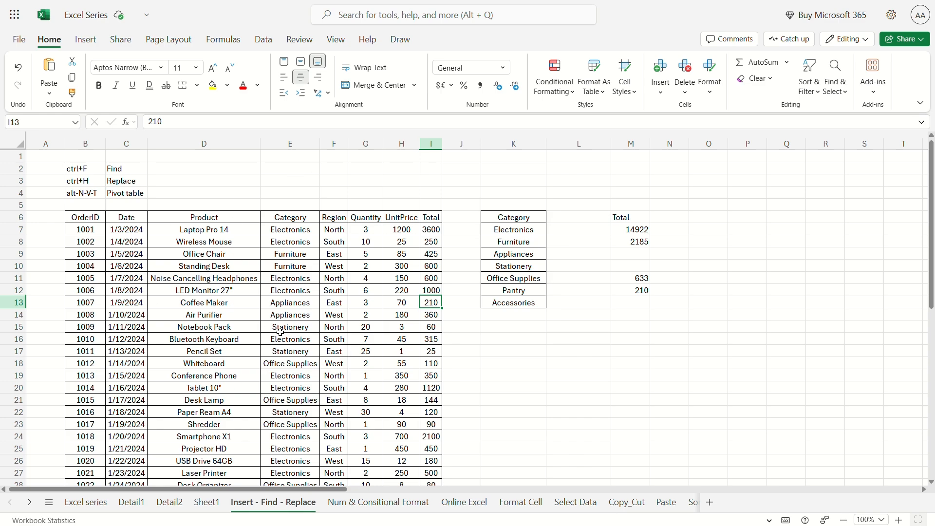
key(ctrl+f)
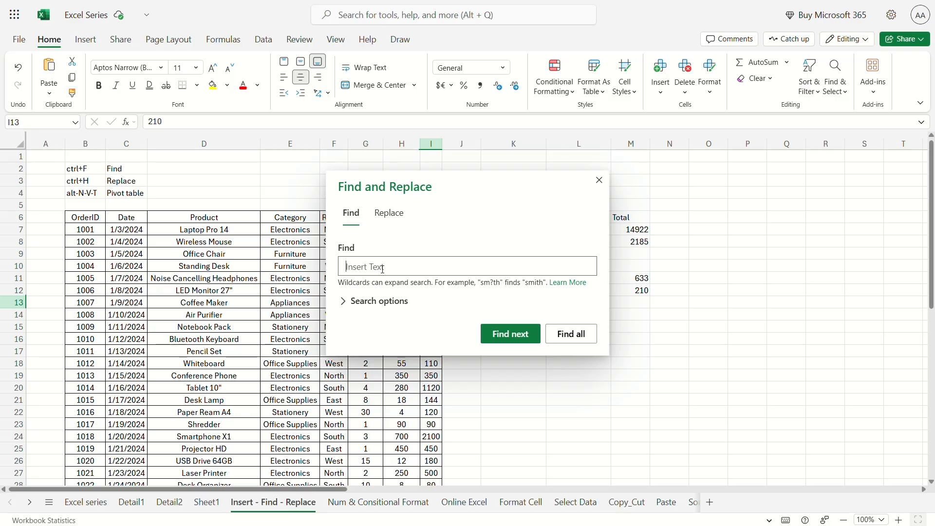
text(mouse)
click(528, 334)
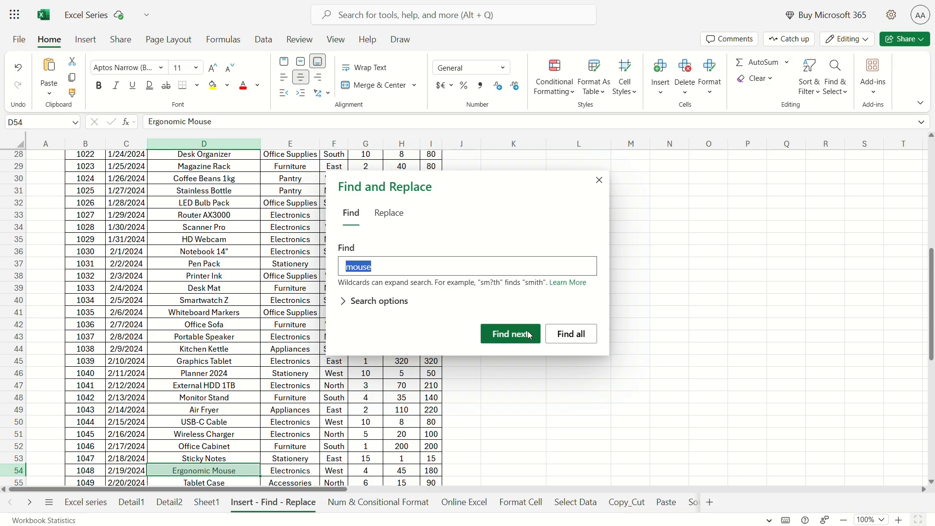
click(572, 334)
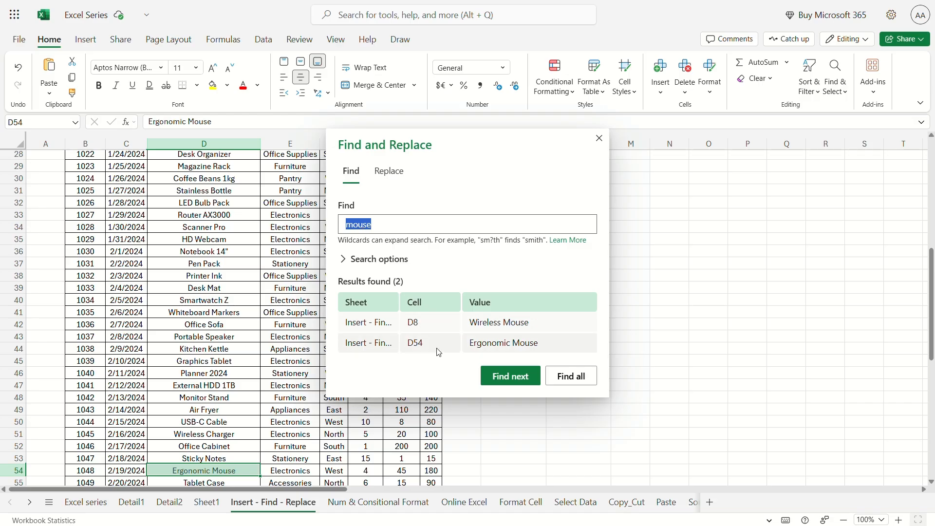
scroll(223, 315, up, 9)
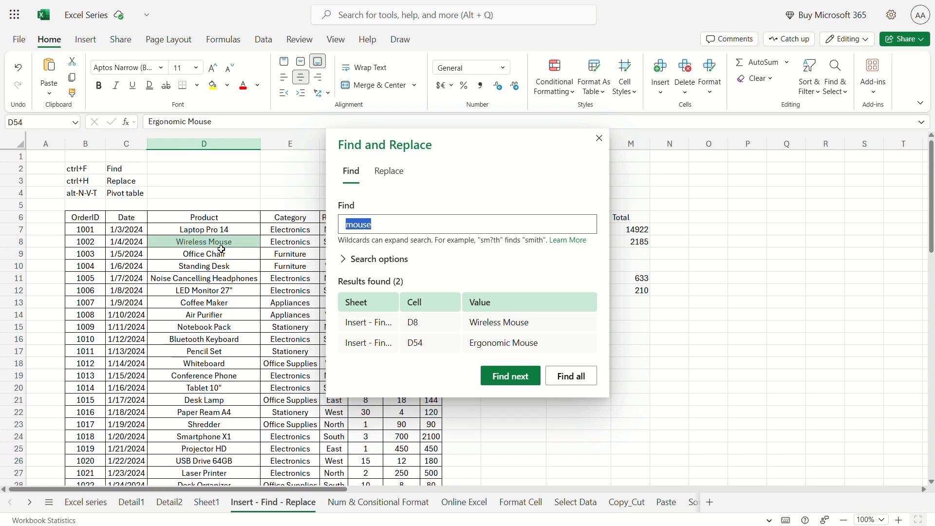
Show the search options with their scope and direction choices, and find the next "mouse" downward from the Pencil Set cell
click(346, 263)
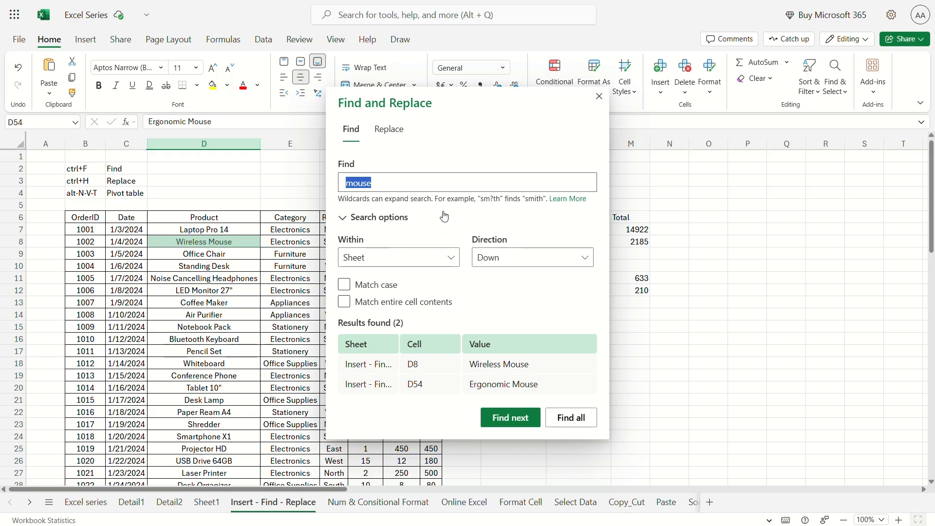
click(453, 262)
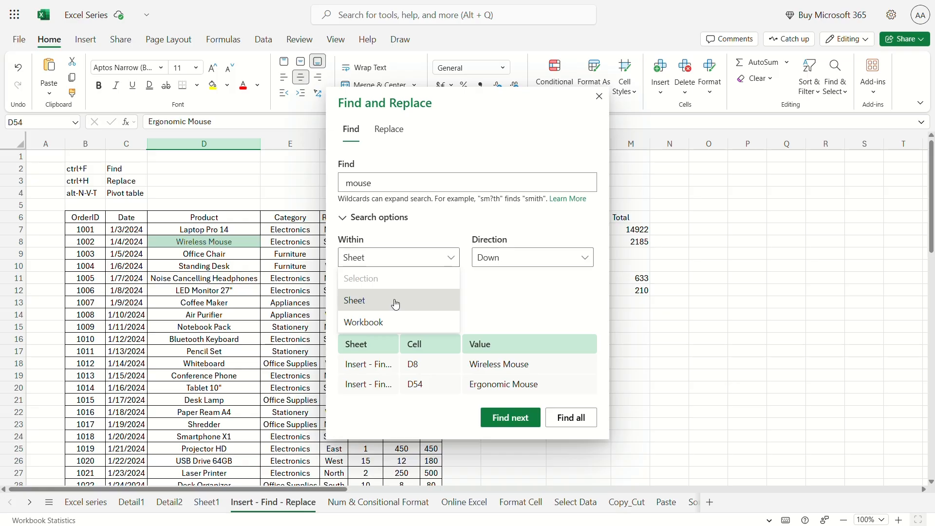
click(572, 266)
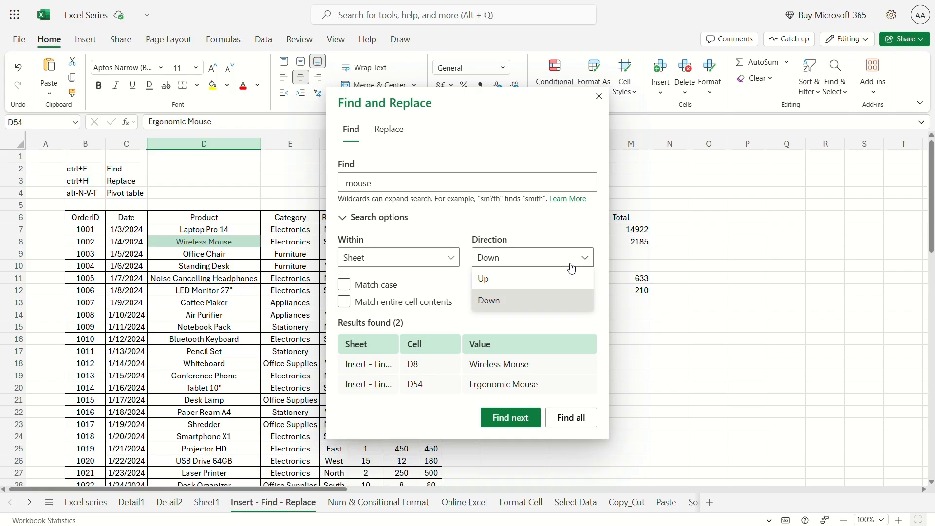
click(204, 357)
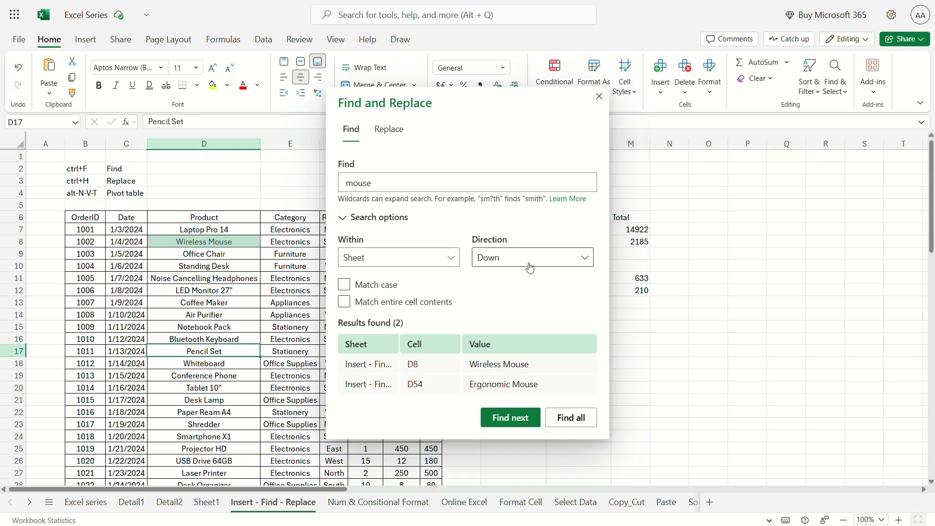
click(511, 419)
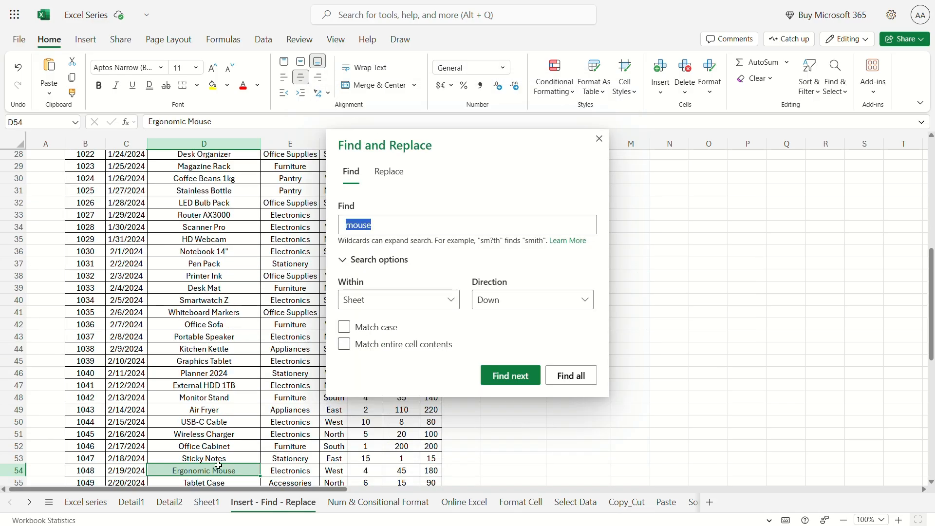
Set the search direction to Up, find "mouse" starting from the Bluetooth Keyboard cell, and select that starting cell again
scroll(266, 361, up, 9)
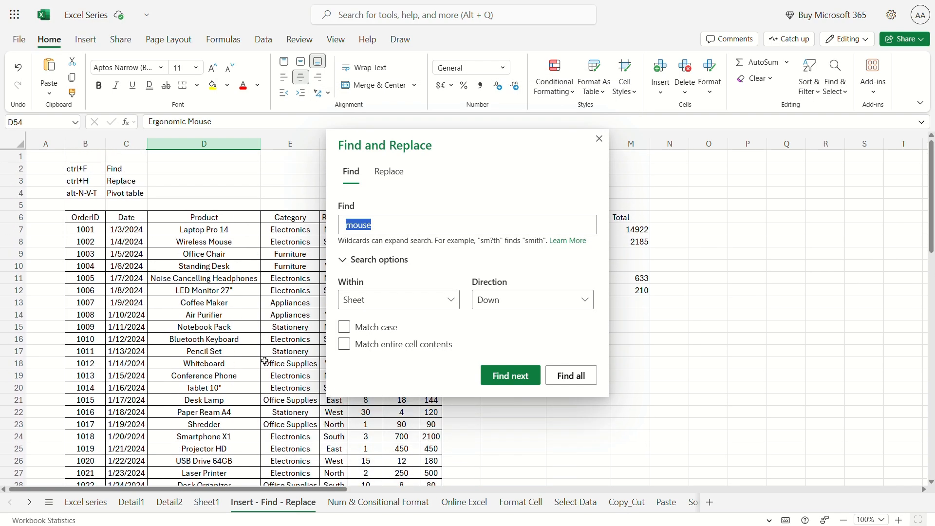
click(192, 340)
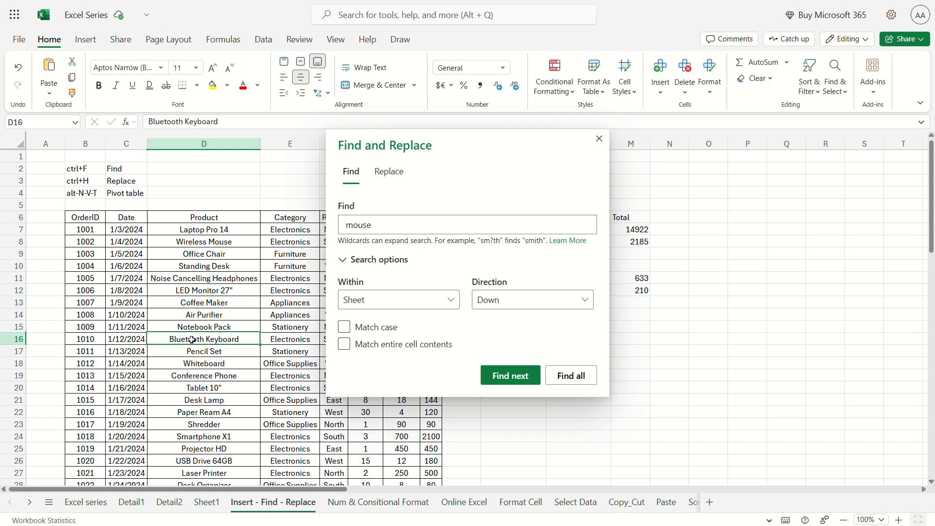
click(564, 302)
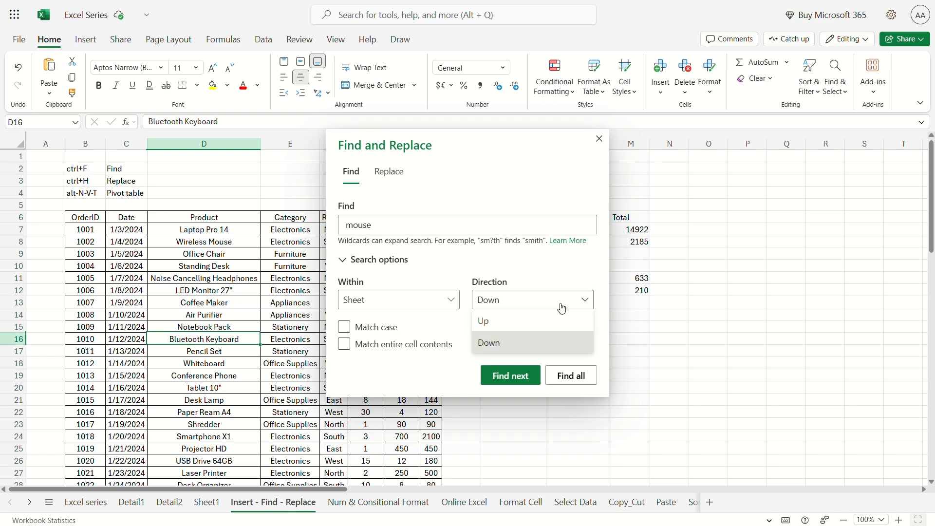
click(510, 320)
click(505, 368)
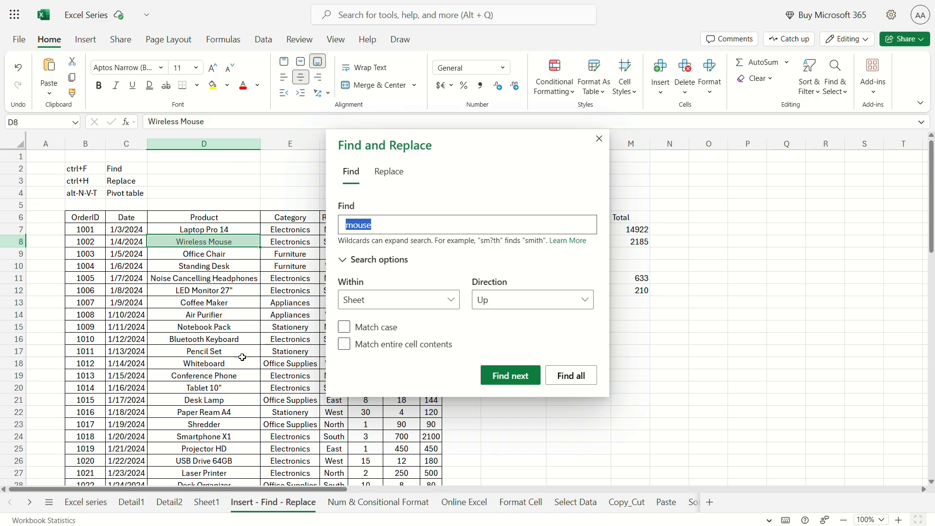
click(231, 342)
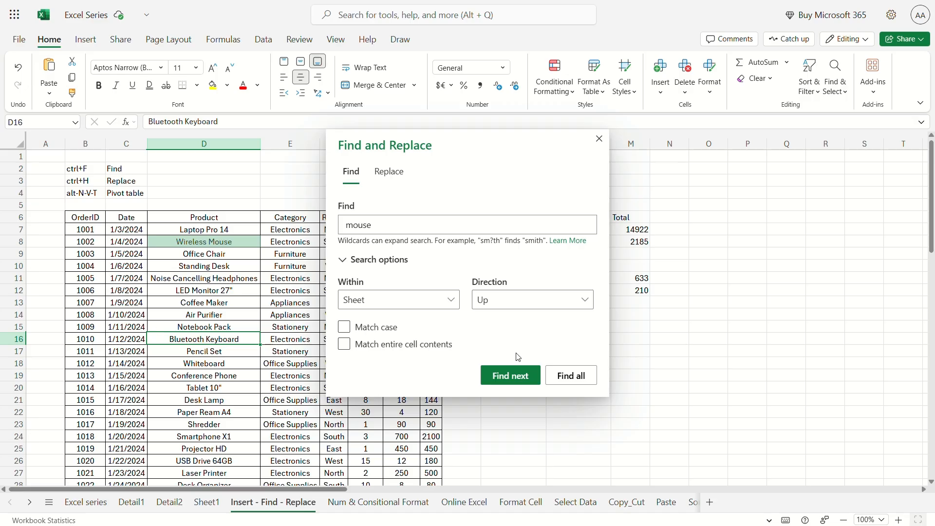
Find "mouse" upward on the sheet, and search for it again with Match entire cell contents turned on
click(511, 375)
click(396, 222)
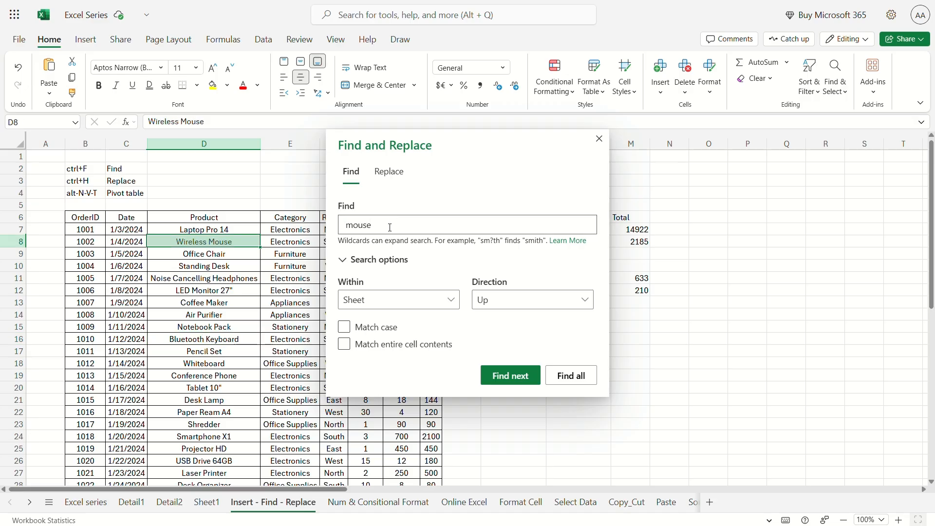
drag(382, 227, 331, 228)
click(343, 344)
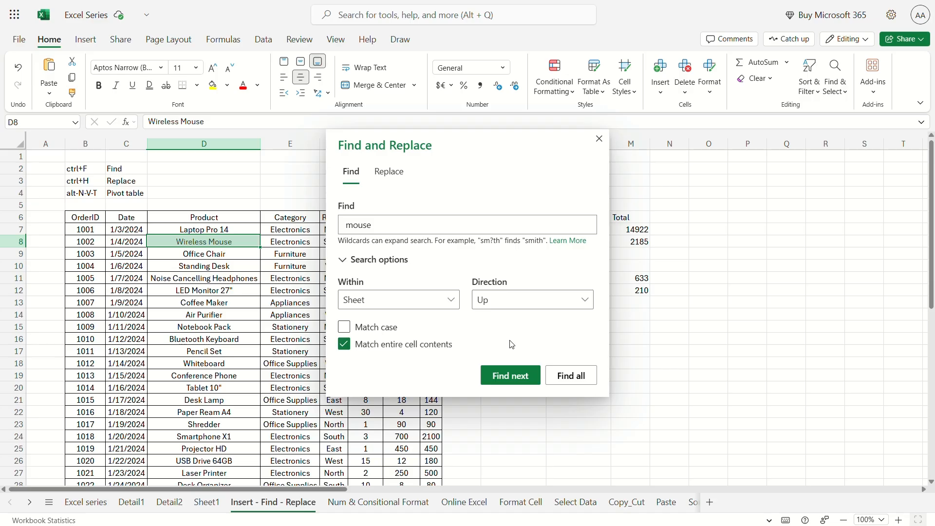
click(511, 373)
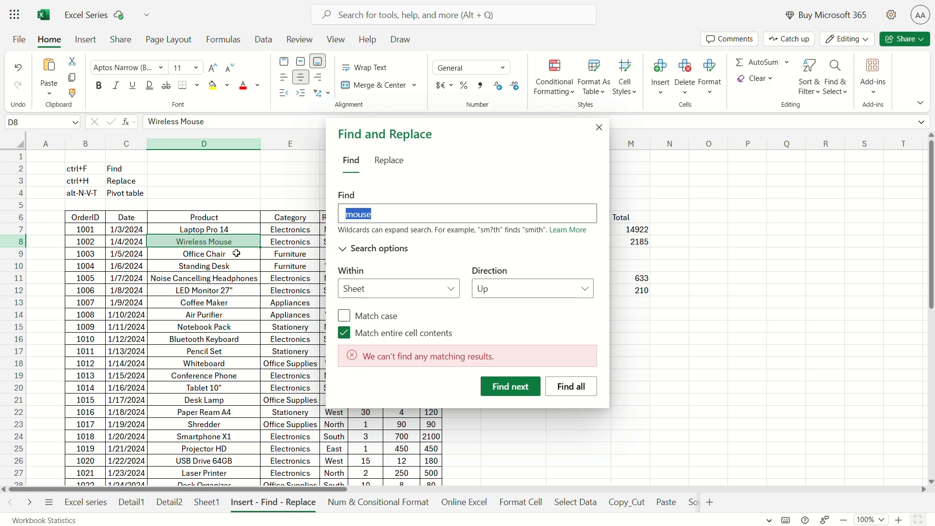
Search for "Coffee" as the entire cell contents, trying both the next match and all matches
click(387, 214)
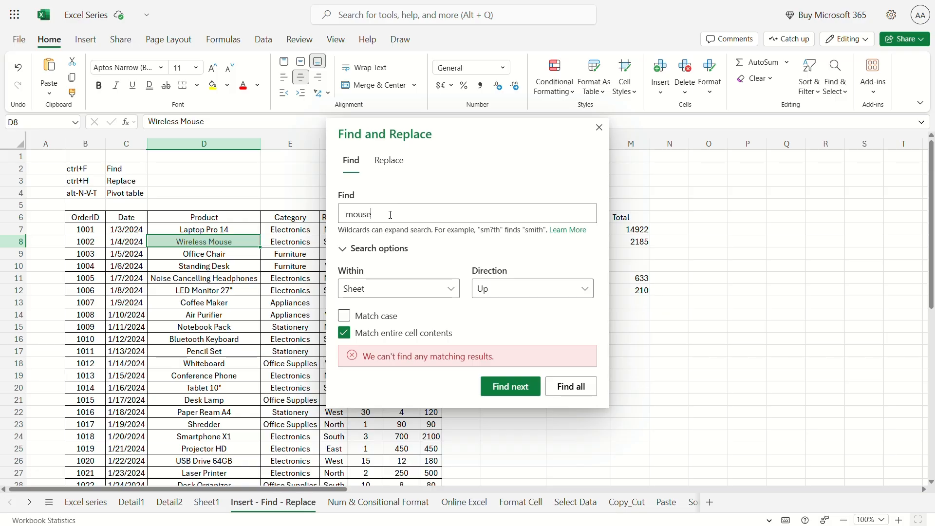
drag(391, 215, 326, 211)
text(coffee)
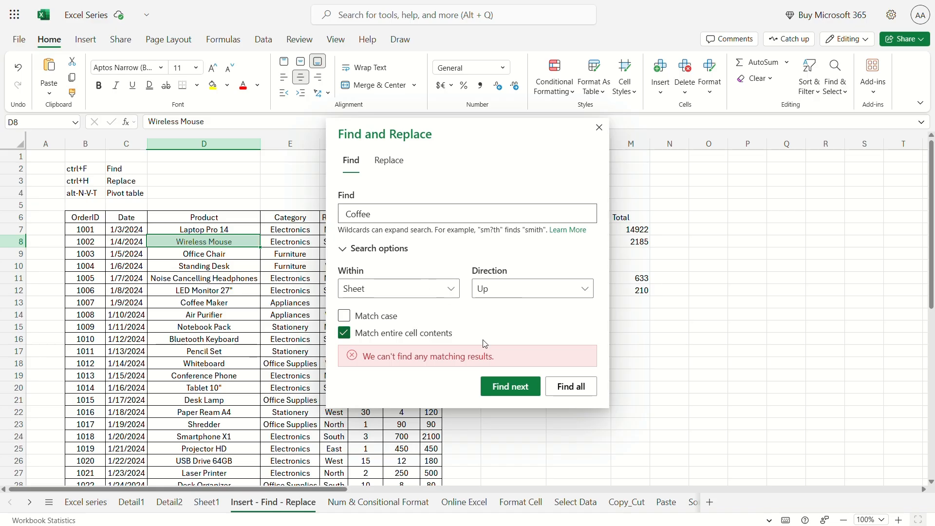
click(510, 386)
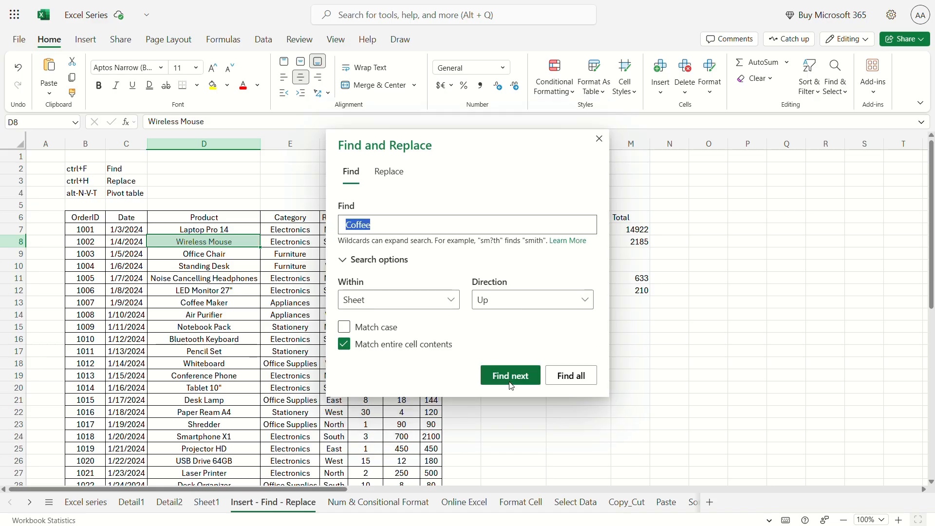
click(511, 376)
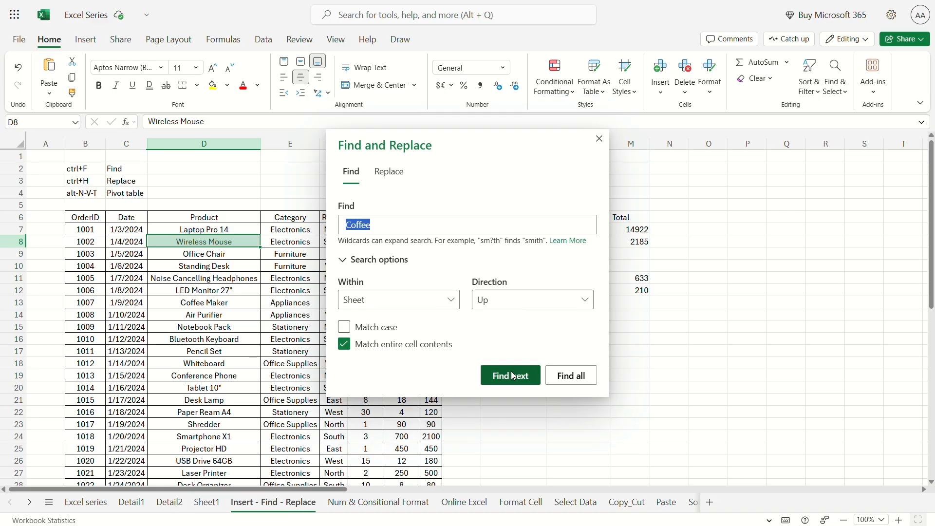
click(565, 384)
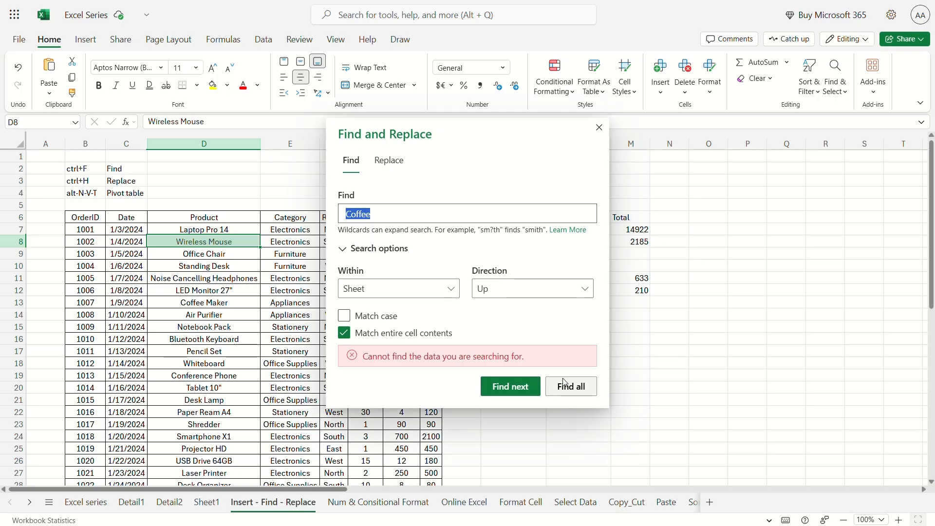
Extend the search text to "Coffee Maker" and find the next cell whose entire contents match
click(385, 216)
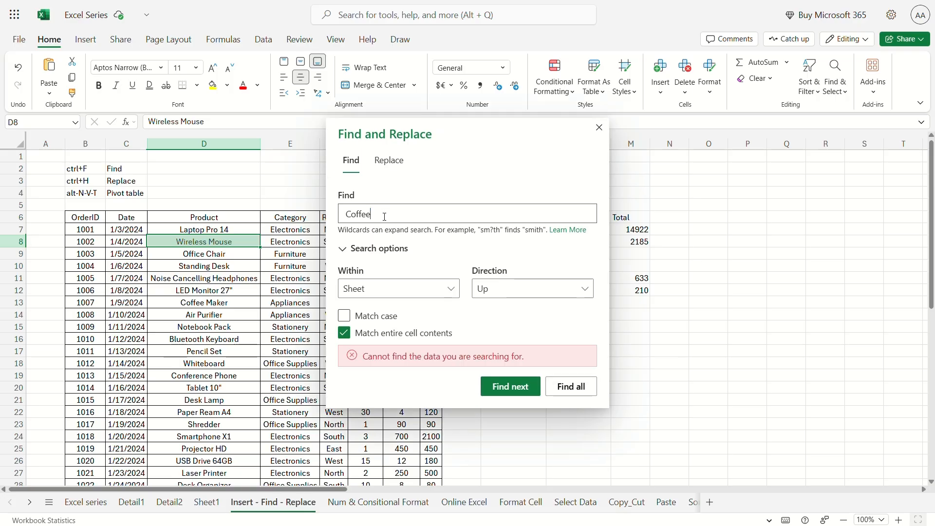
text(Maker)
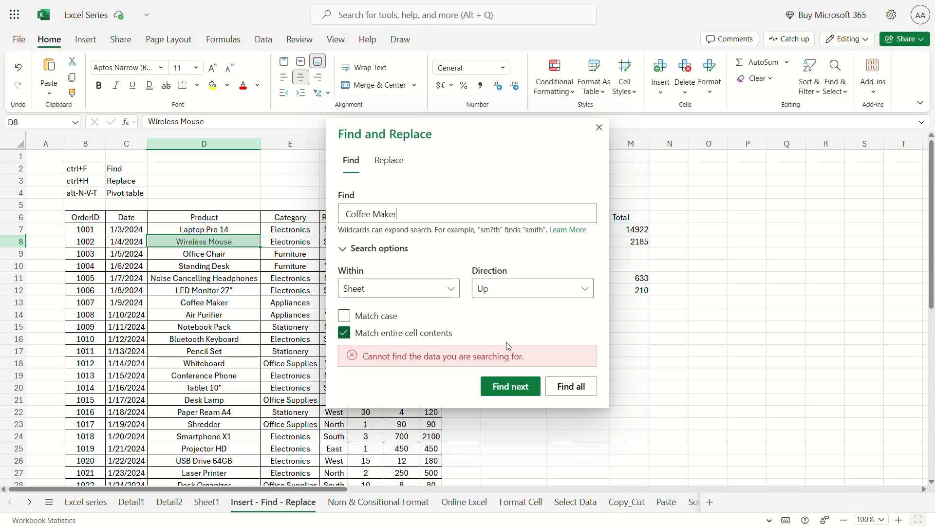
click(516, 385)
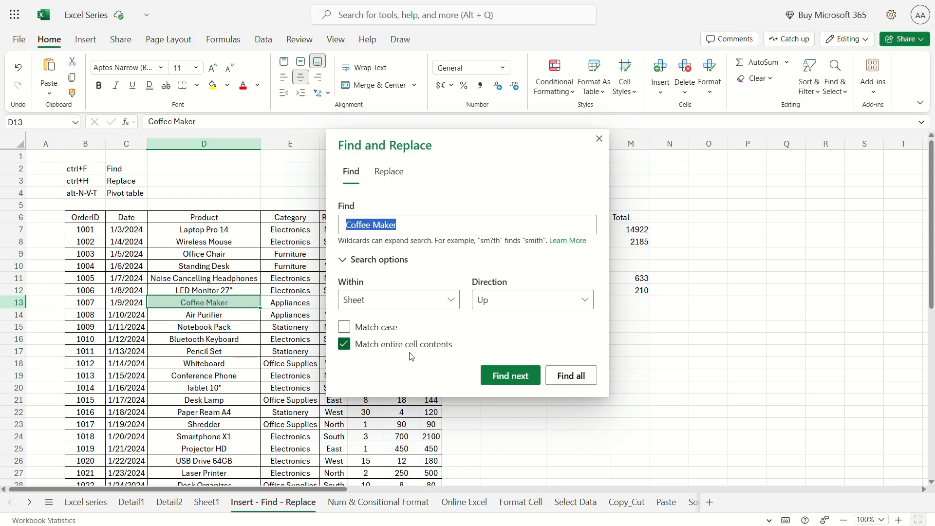
Turn on Match case, turn off Match entire cell contents, and find two successive matches for "ake"
click(352, 330)
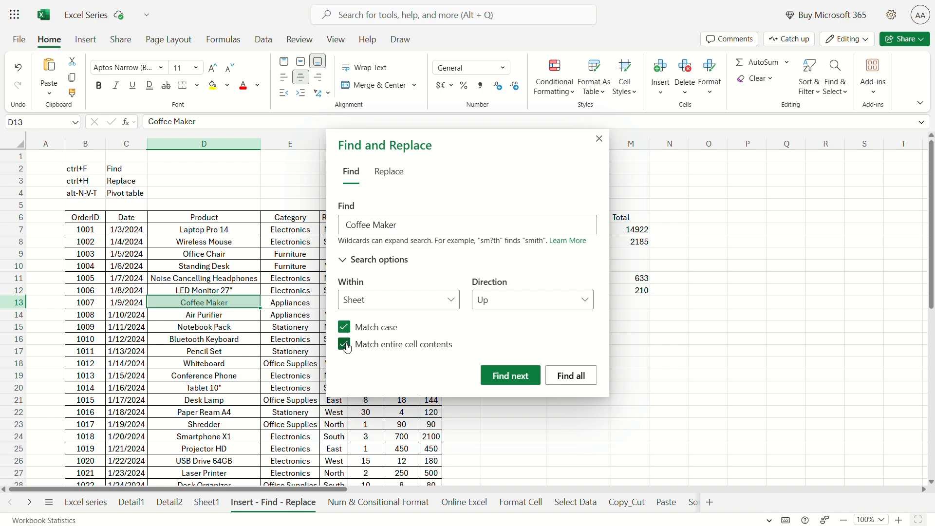
click(346, 345)
drag(408, 229, 339, 227)
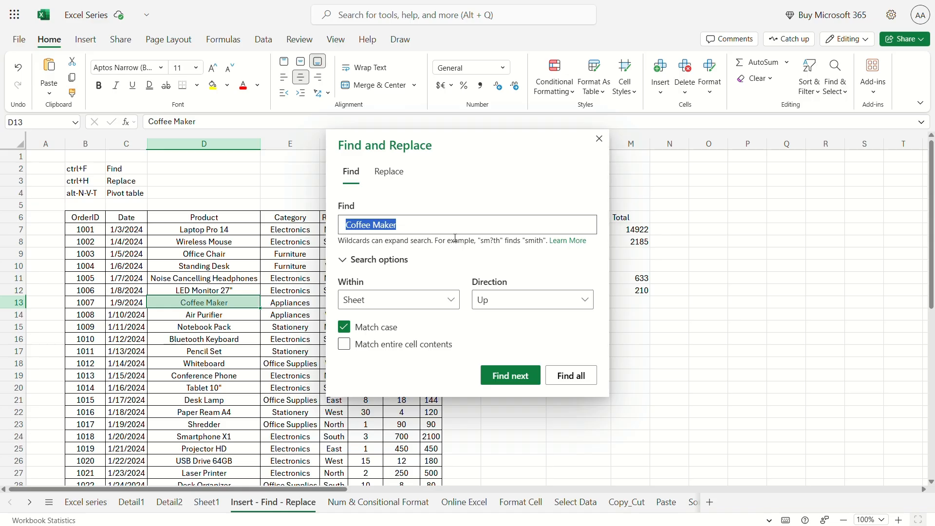
text(ake)
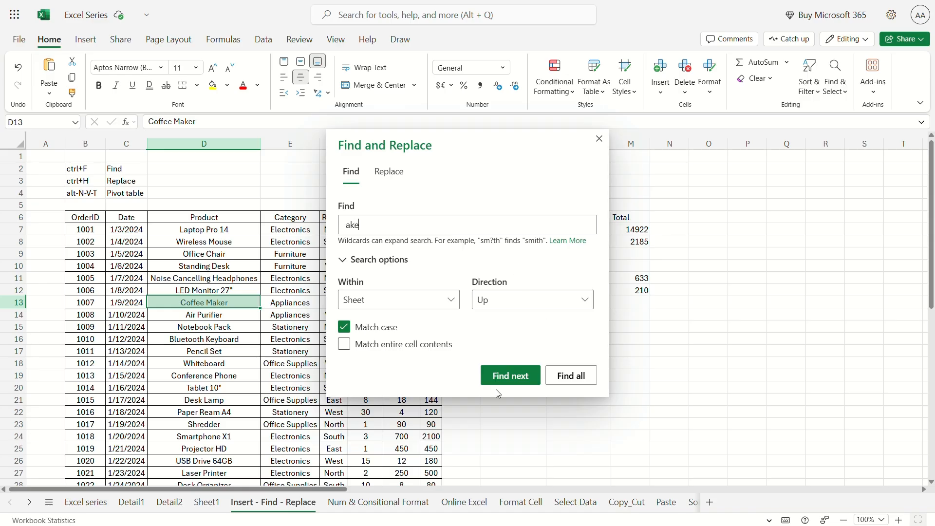
click(501, 385)
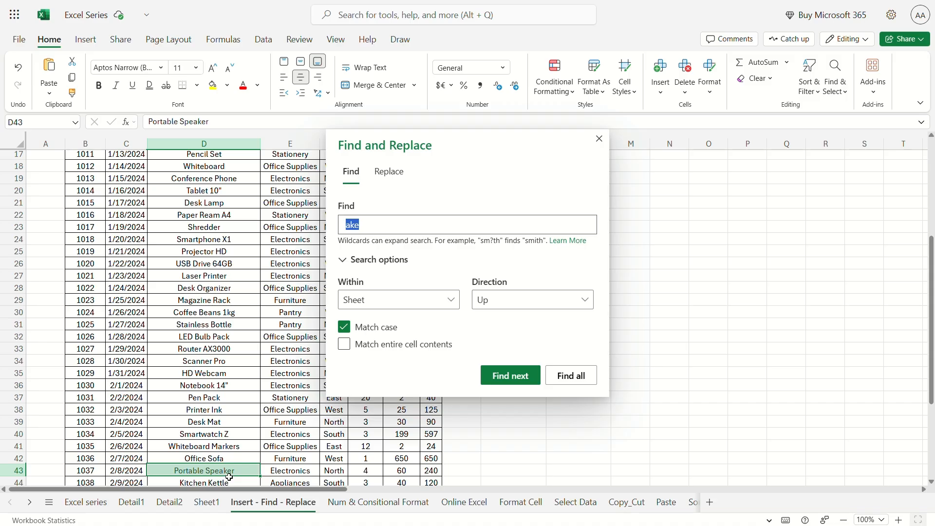
click(511, 384)
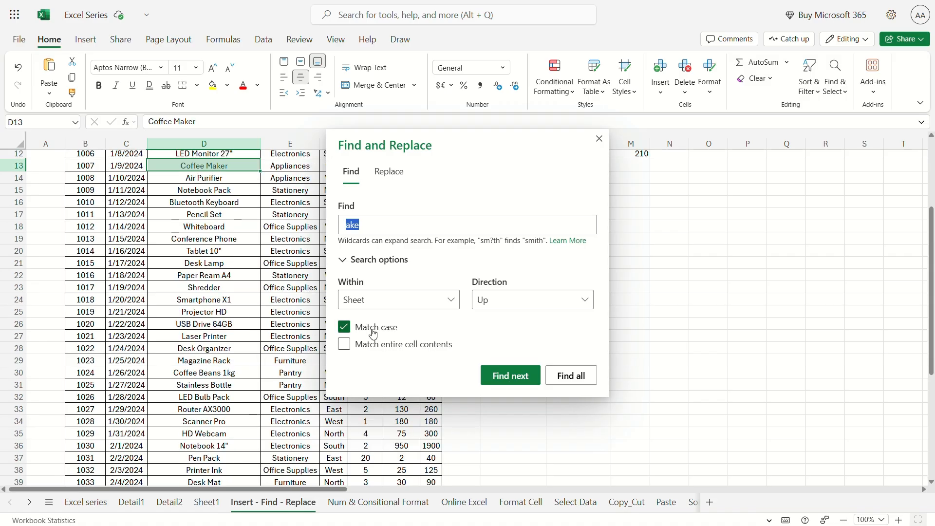
Turn off Match case, find the next "ake", and close Find and Replace
click(345, 327)
click(502, 376)
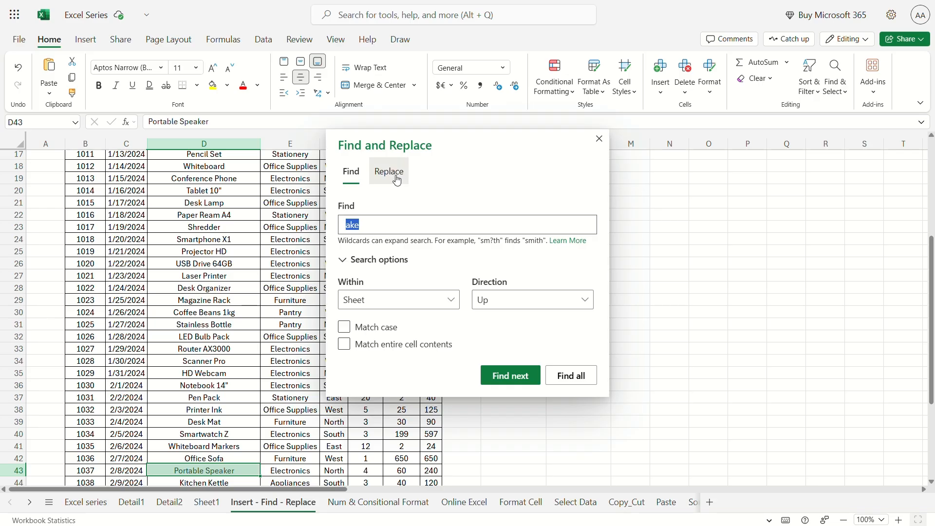
click(599, 139)
scroll(484, 227, up, 5)
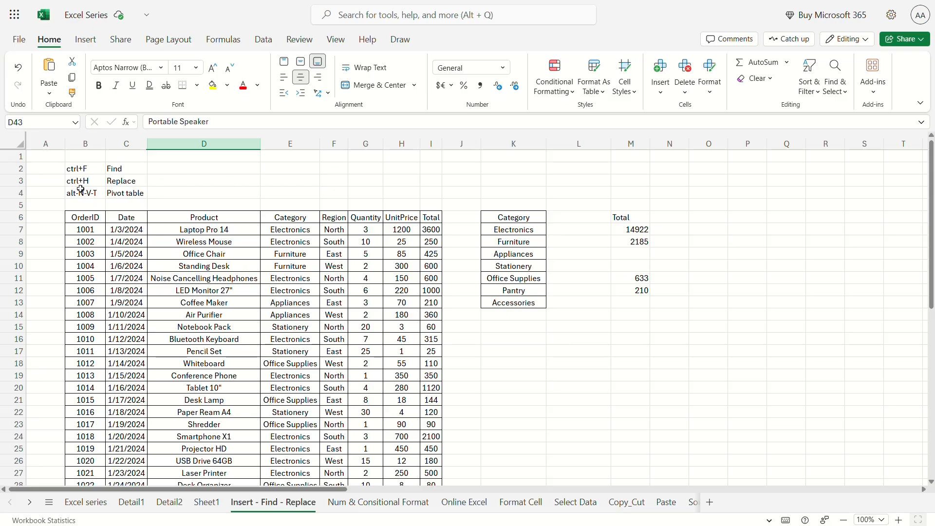
Starting from the Laptop Pro 14 cell, replace "LED" with "Led" one match at a time, and run Replace all for any remaining matches
drag(79, 186, 130, 186)
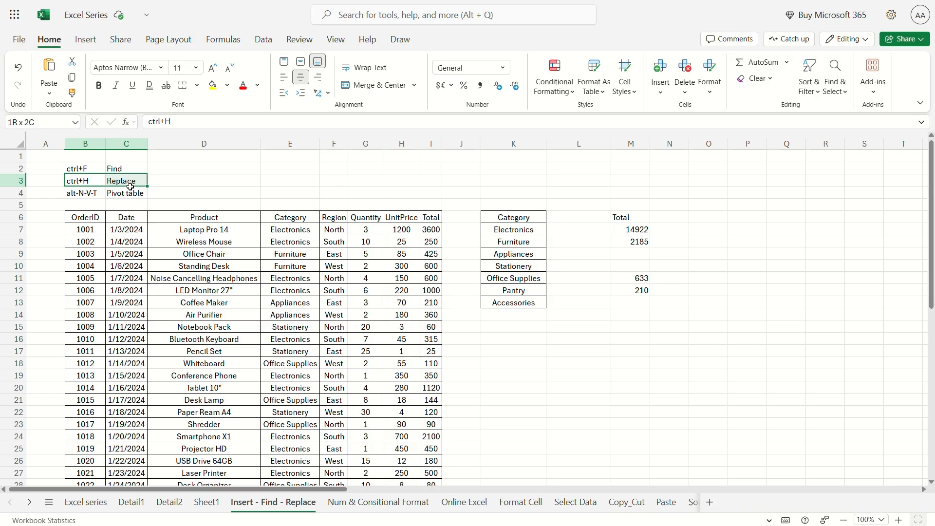
click(231, 229)
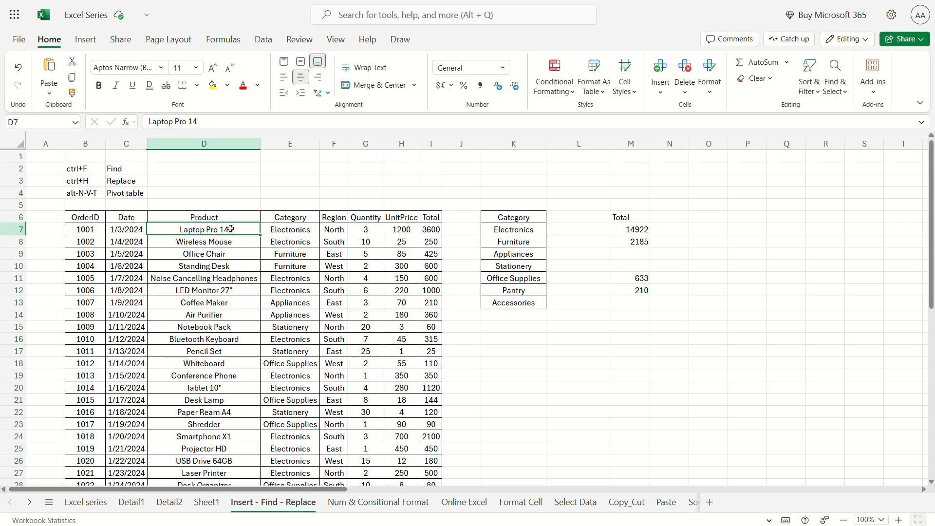
key(ctrl+h)
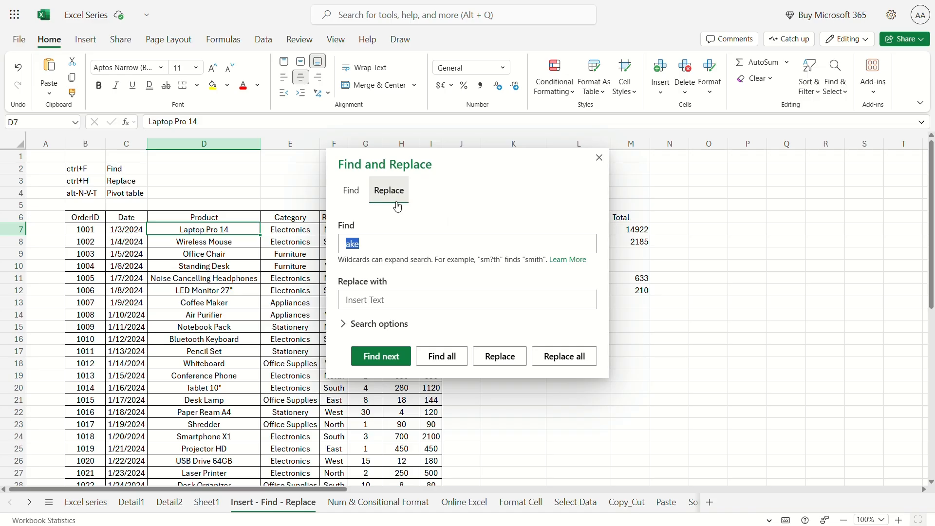
click(381, 244)
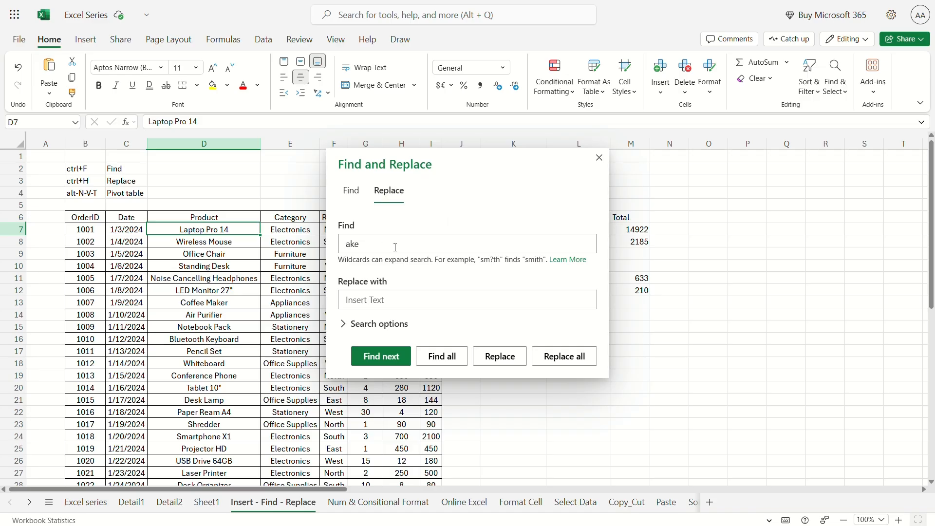
drag(396, 247, 347, 243)
text(LED)
click(365, 297)
text(Led)
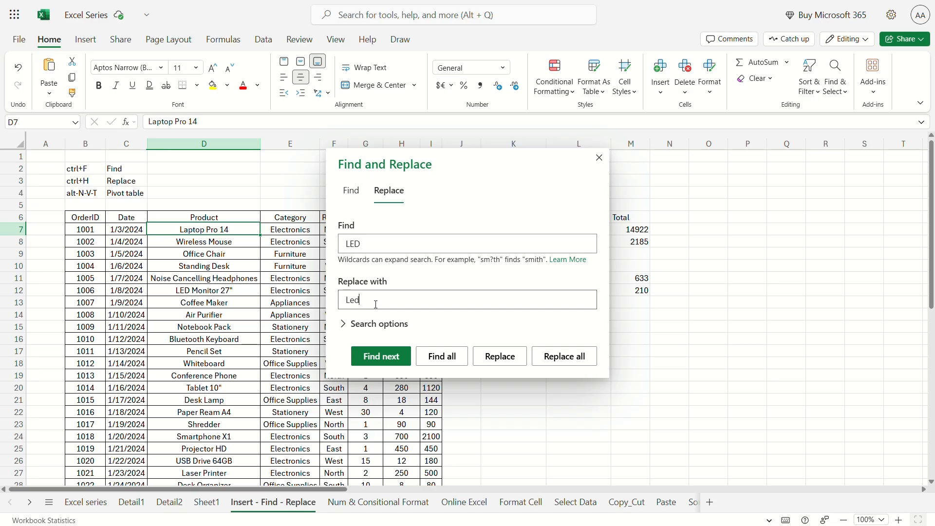
click(500, 356)
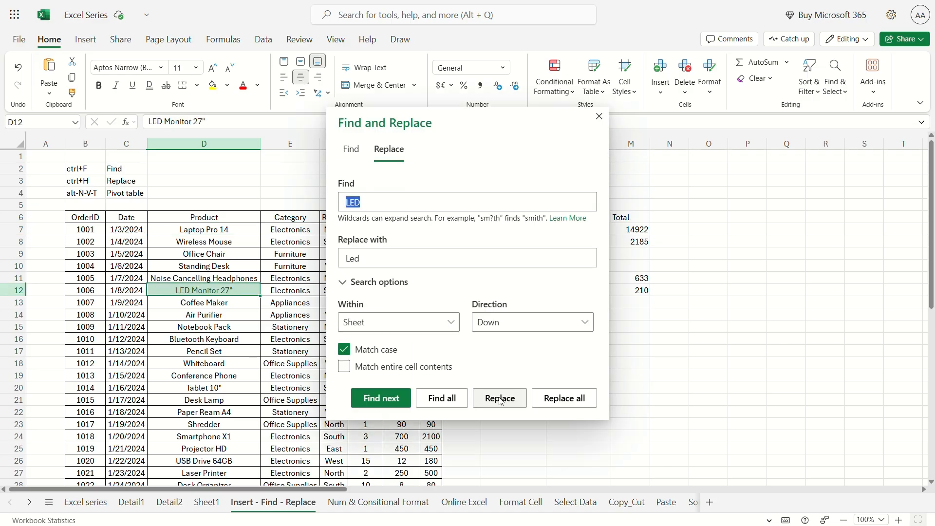
click(501, 396)
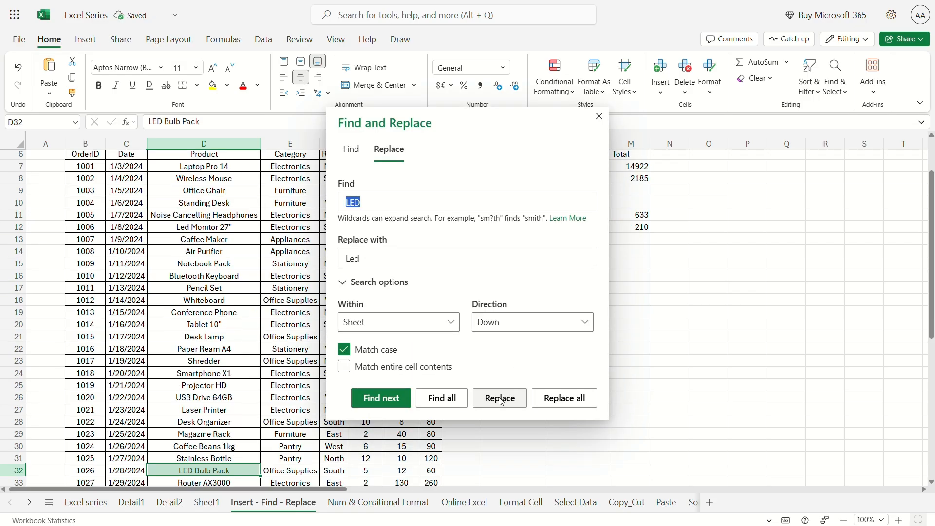
click(501, 402)
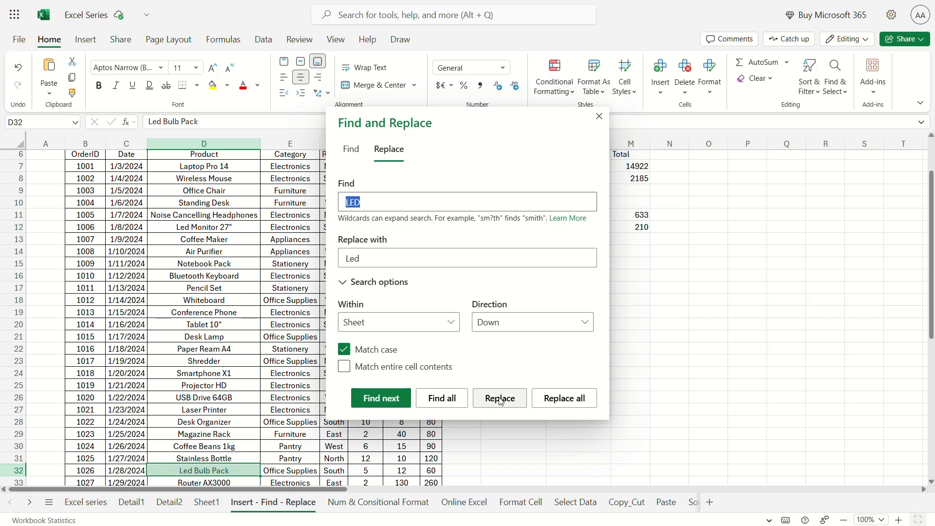
click(565, 398)
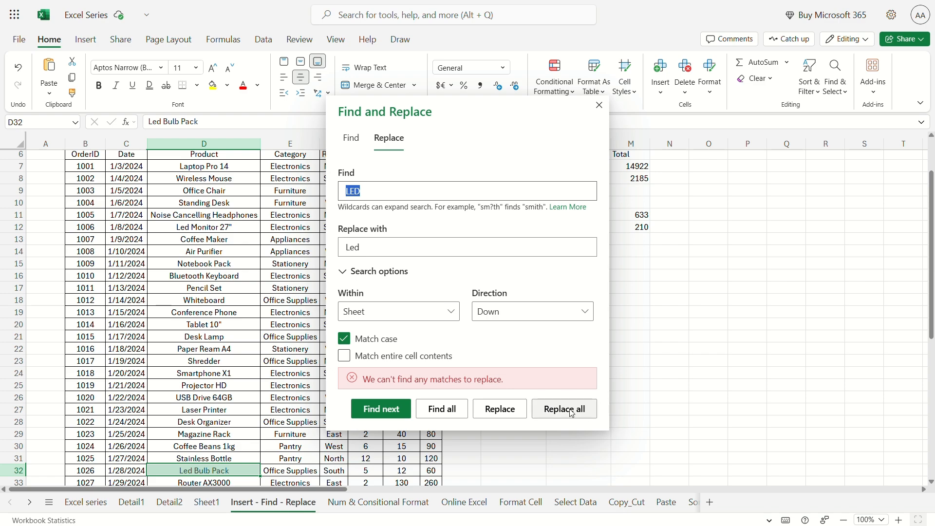
Show the scope and direction choices for replacing, turn on Match entire cell contents, and close Find and Replace
click(451, 323)
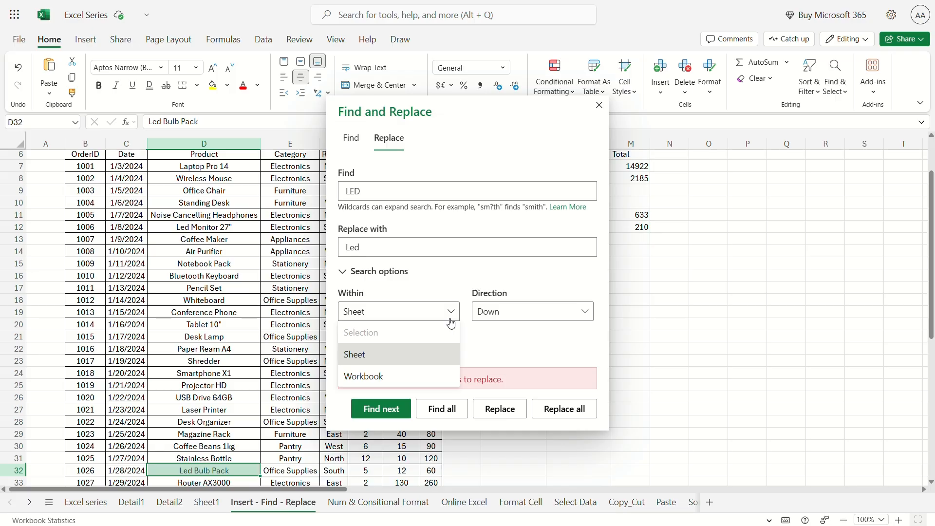
click(570, 331)
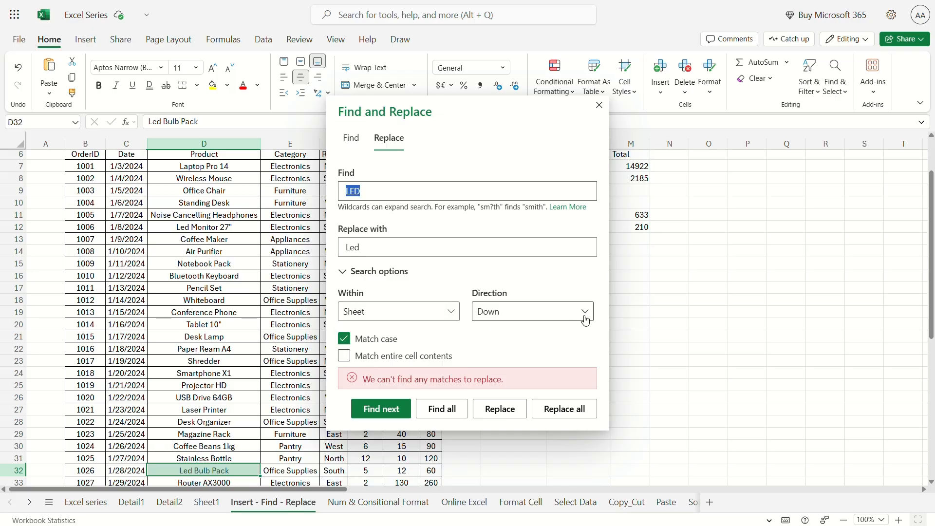
click(586, 320)
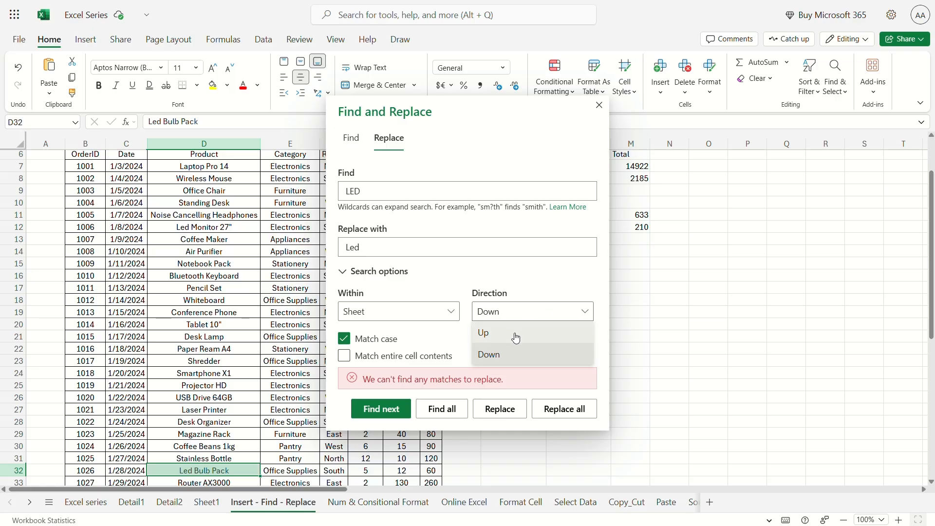
click(361, 359)
click(360, 359)
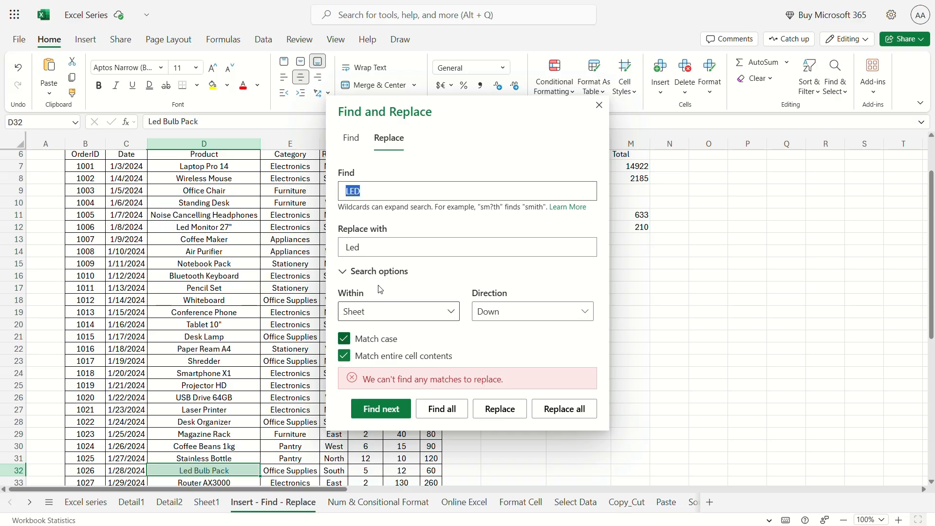
click(375, 193)
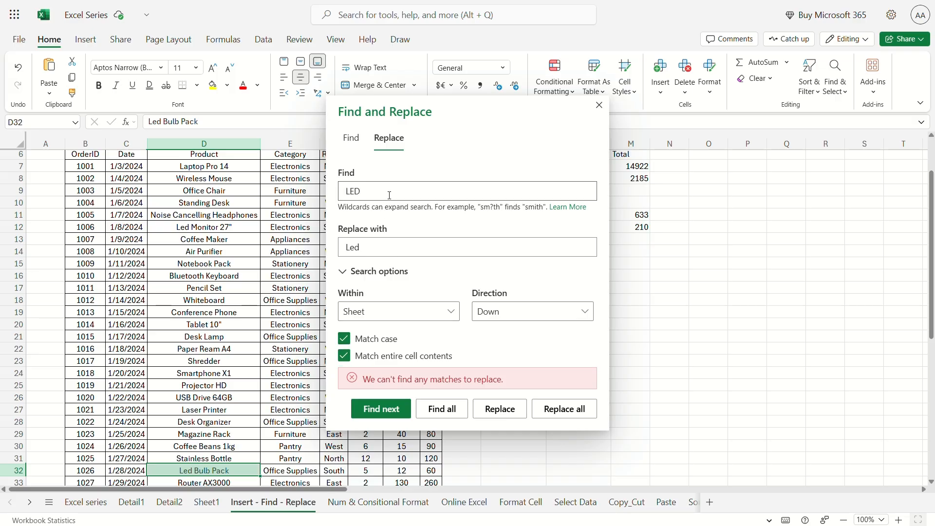
drag(369, 193, 345, 193)
click(602, 107)
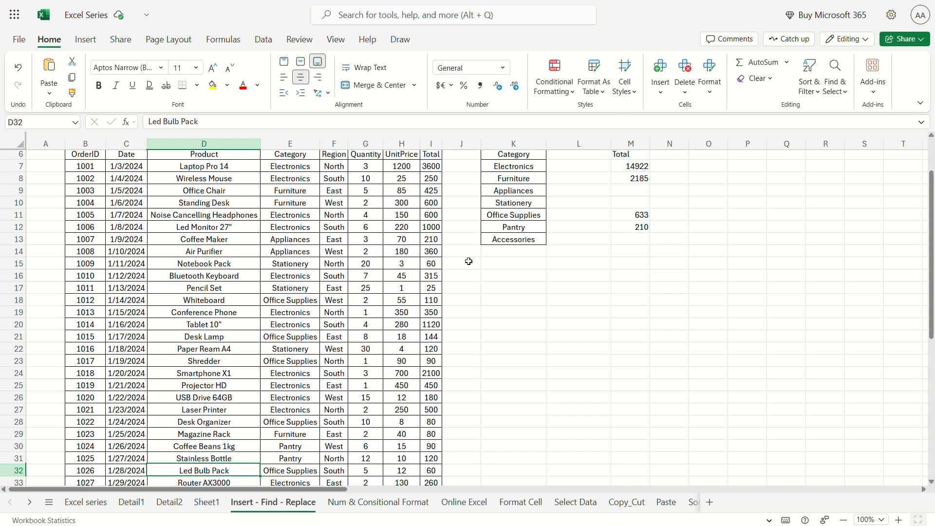
scroll(469, 261, up, 2)
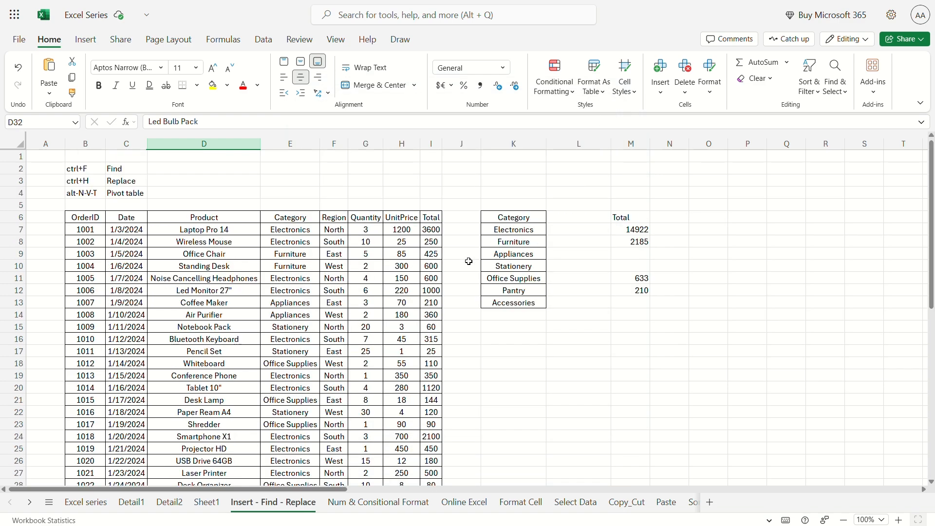